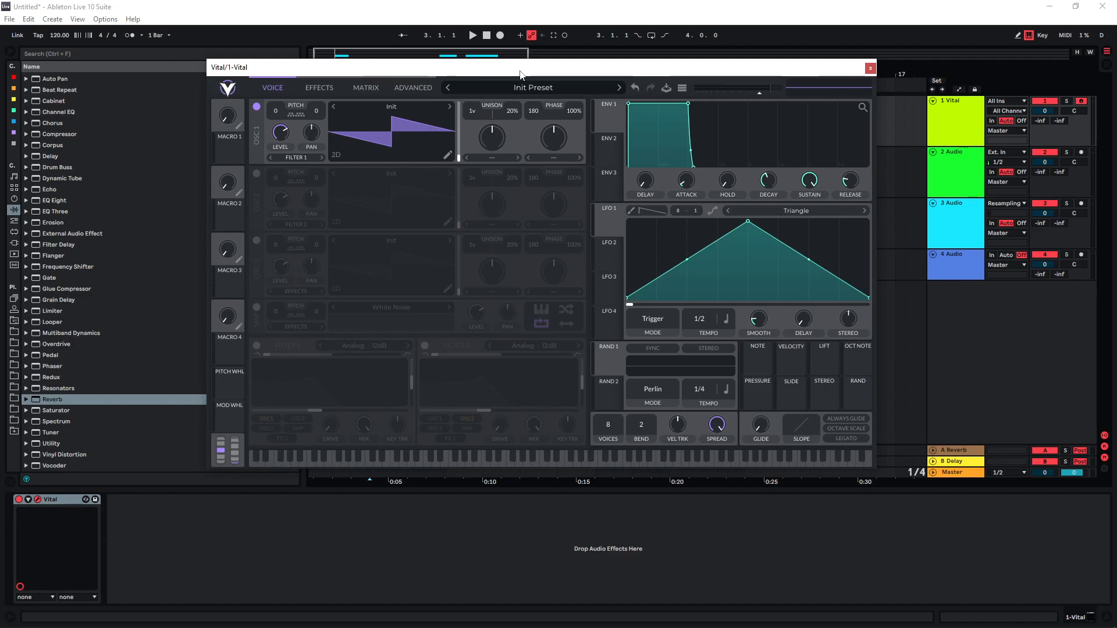
# Step: Replace oscillator 1 with the white noise sampler and modulate the sampler's level with LFO 1, shaped as a soft swell
pyautogui.click(256, 308)
pyautogui.click(256, 107)
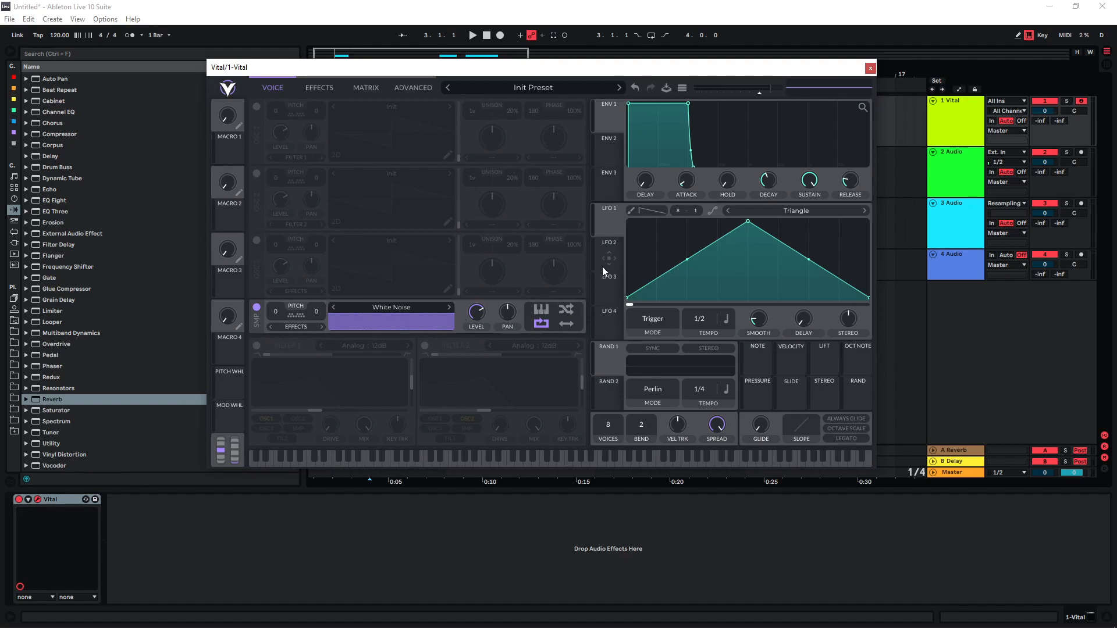
pyautogui.moveTo(612, 219); pyautogui.dragTo(477, 314)
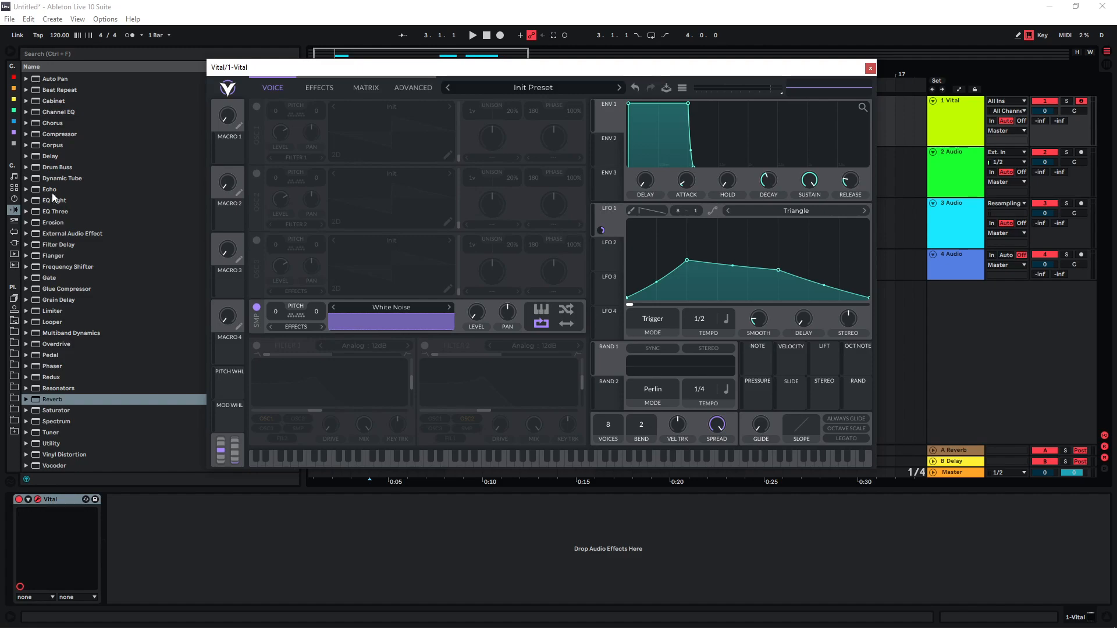
# Step: Add a Glue Compressor with 6.03 dB makeup after Vital, set LFO 1's tempo to 1/1, and audition a note
pyautogui.doubleClick(58, 289)
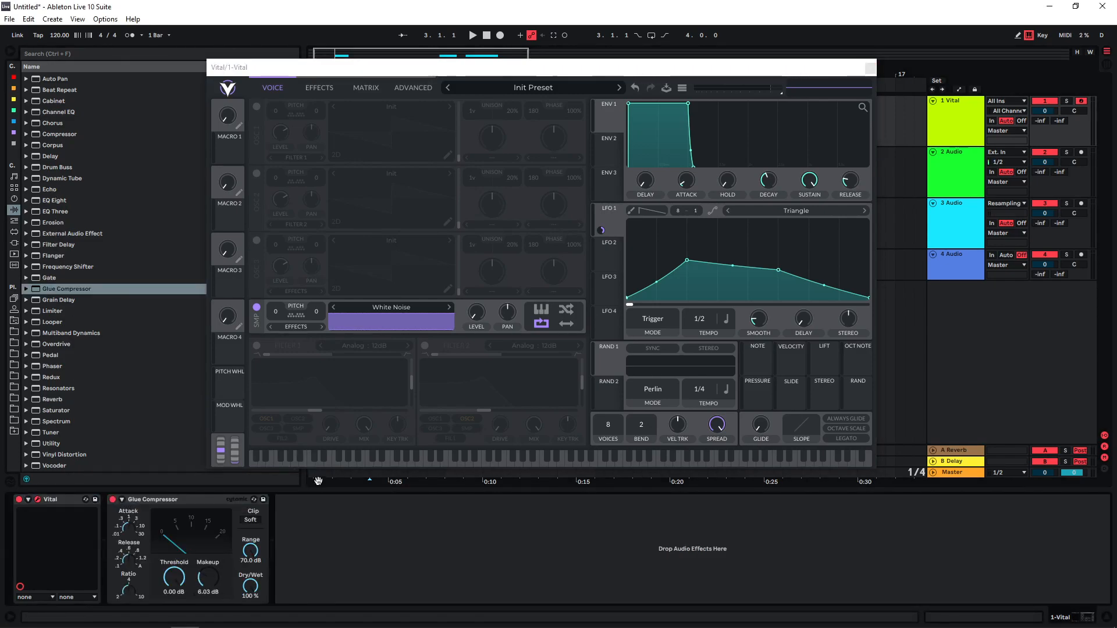
pyautogui.press('a')
pyautogui.moveTo(706, 319); pyautogui.dragTo(707, 330)
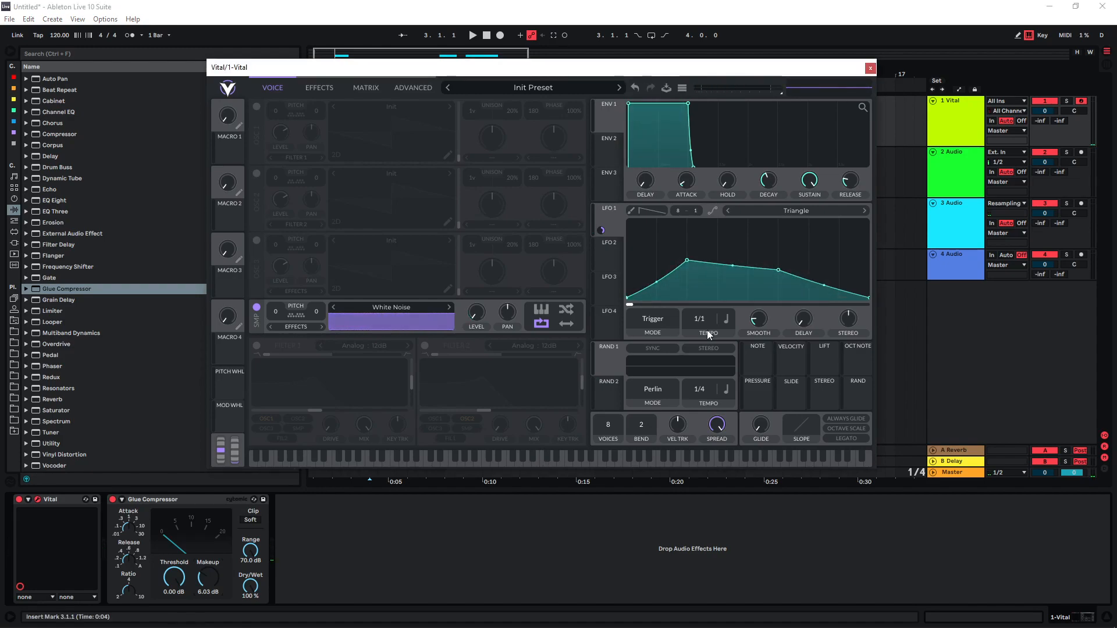
pyautogui.press('a')
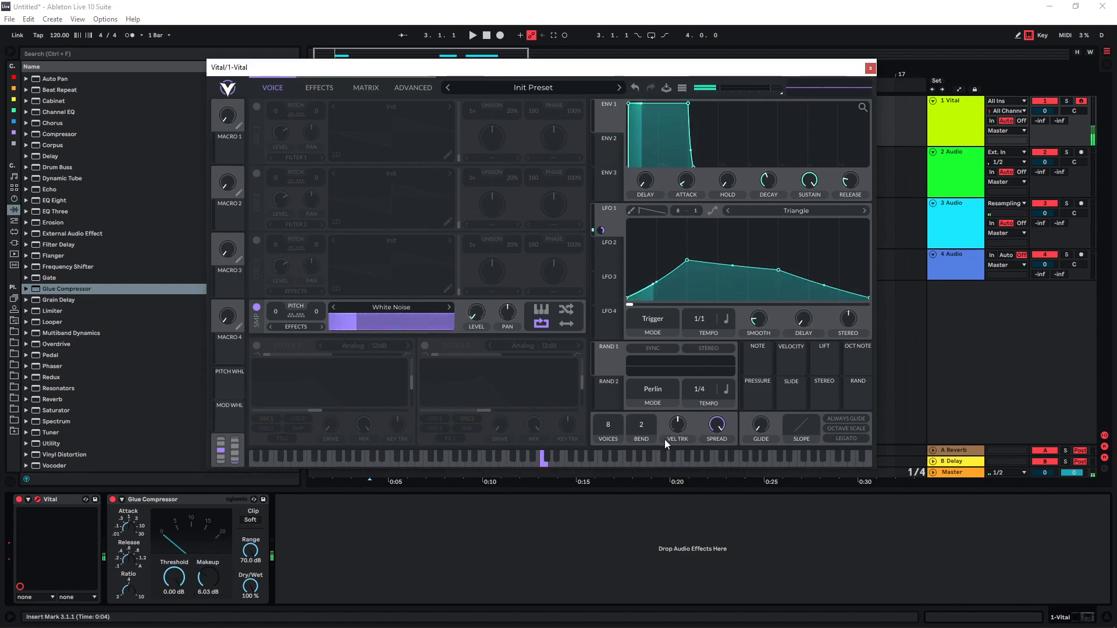
# Step: Set up Vital's Reverb effect by lowering its high shelf and raising the mix, size and time
pyautogui.click(319, 87)
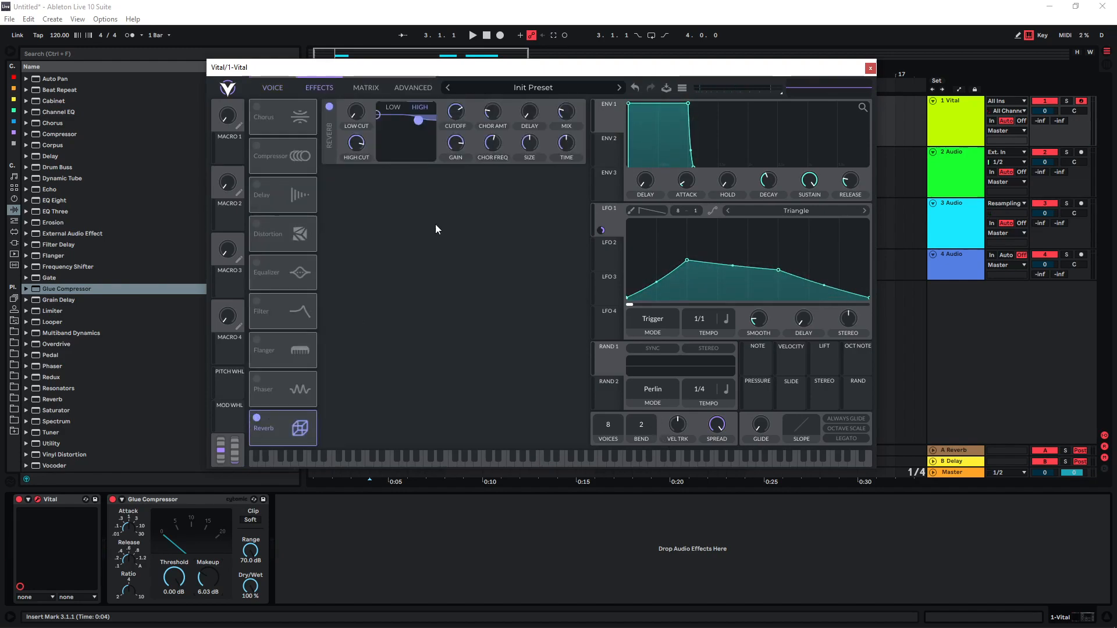
pyautogui.moveTo(564, 138)
pyautogui.moveTo(414, 121); pyautogui.dragTo(413, 144)
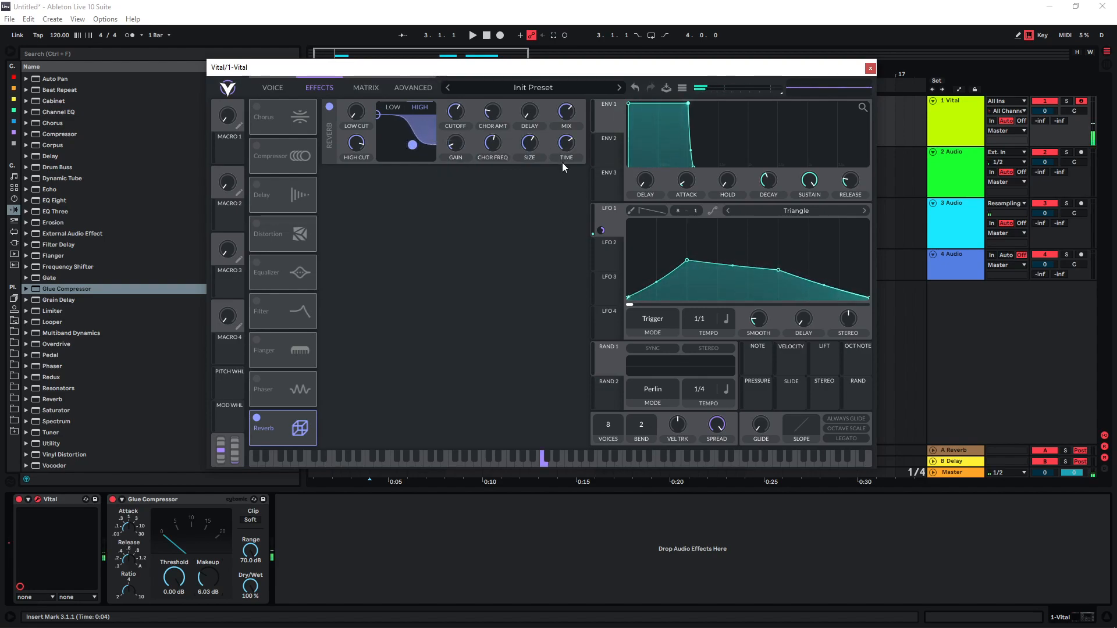
# Step: Enable Filter 1 for the sampler, set its type to Formant AOIE, and audition a note
pyautogui.click(273, 88)
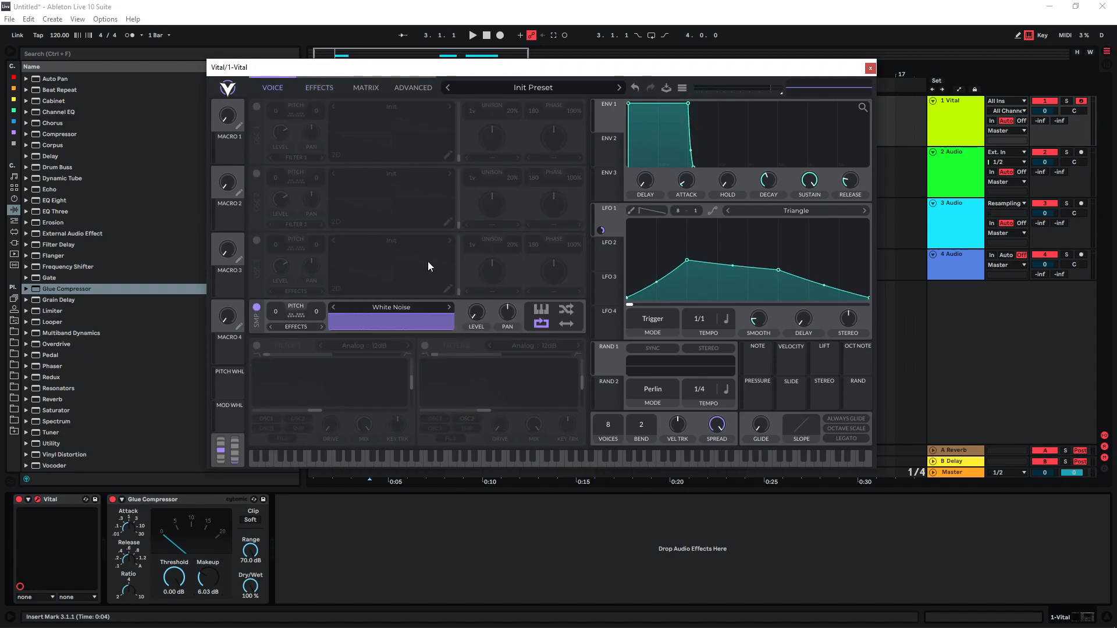
pyautogui.click(257, 347)
pyautogui.click(296, 430)
pyautogui.click(358, 346)
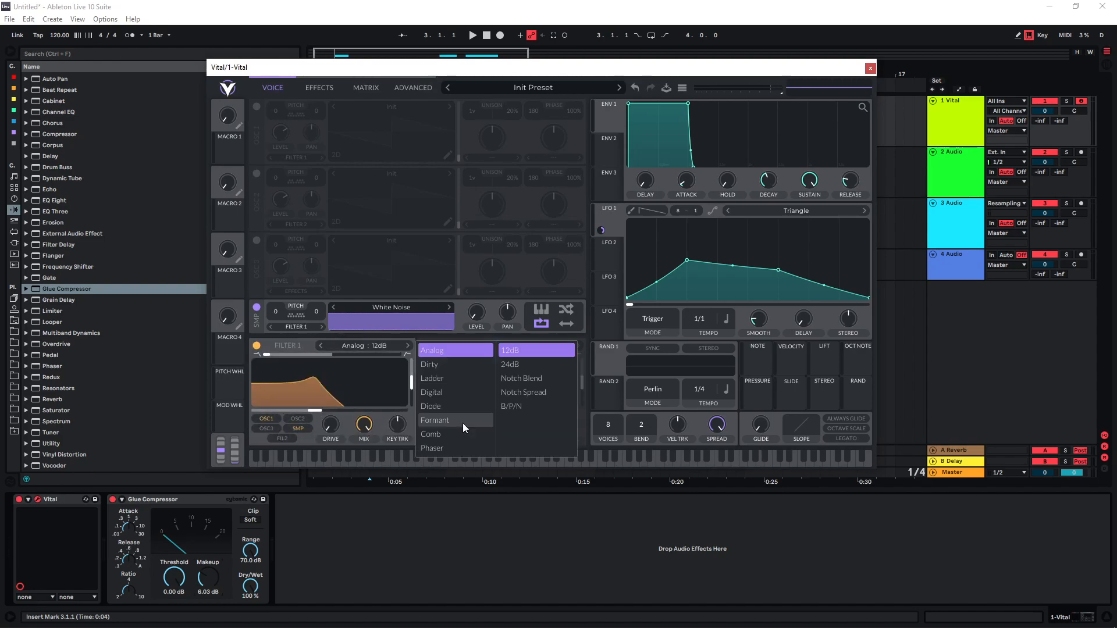
pyautogui.click(463, 421)
pyautogui.click(515, 350)
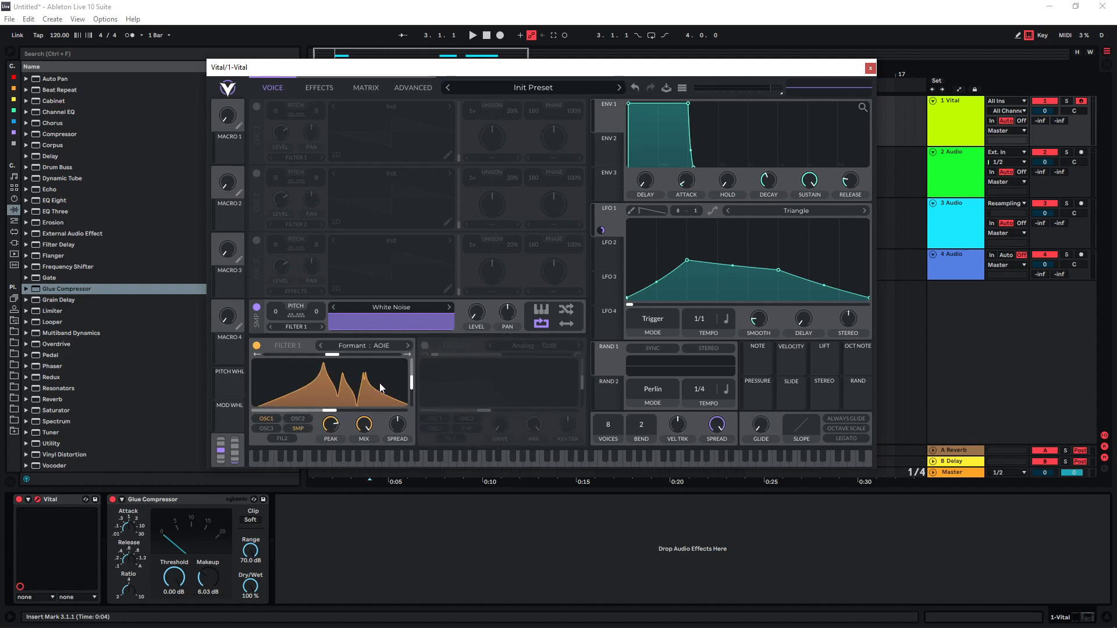
pyautogui.press('a')
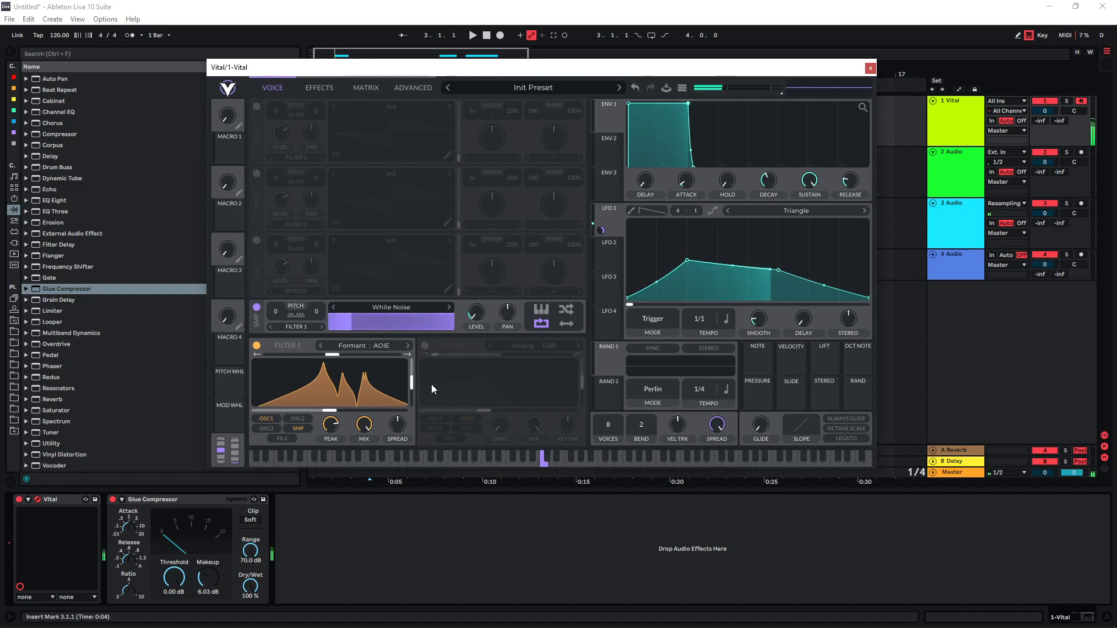
# Step: Raise the Glue Compressor's makeup gain to 20 dB and audition the note again
pyautogui.press('a')
pyautogui.moveTo(215, 583); pyautogui.dragTo(215, 512)
pyautogui.press('a')
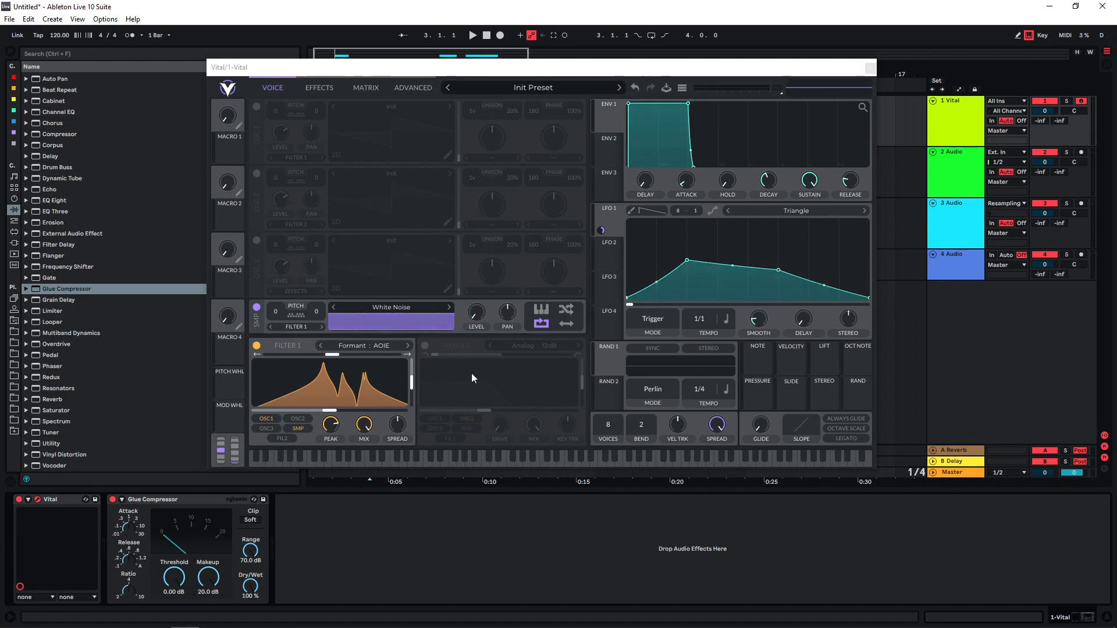
# Step: Shift Filter 1's vowel position and lower its transposition, raise the peak, and set the spread to about 60% while auditioning notes
pyautogui.moveTo(412, 382); pyautogui.dragTo(410, 364)
pyautogui.press('a')
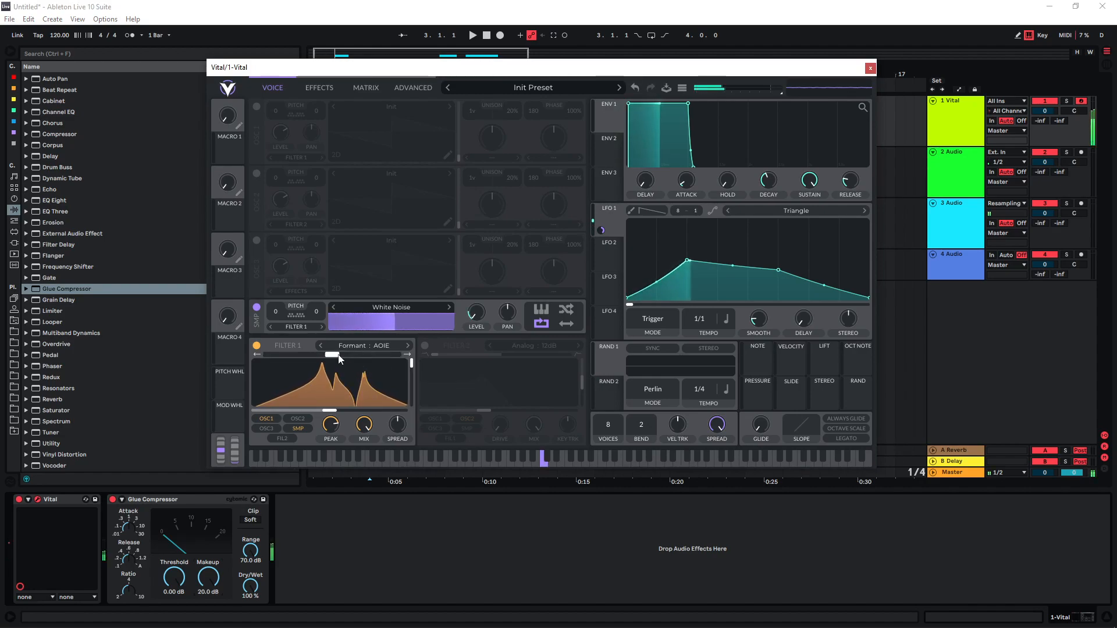
pyautogui.moveTo(338, 359)
pyautogui.mouseDown()
pyautogui.moveTo(378, 357)
pyautogui.moveTo(319, 359)
pyautogui.mouseUp()
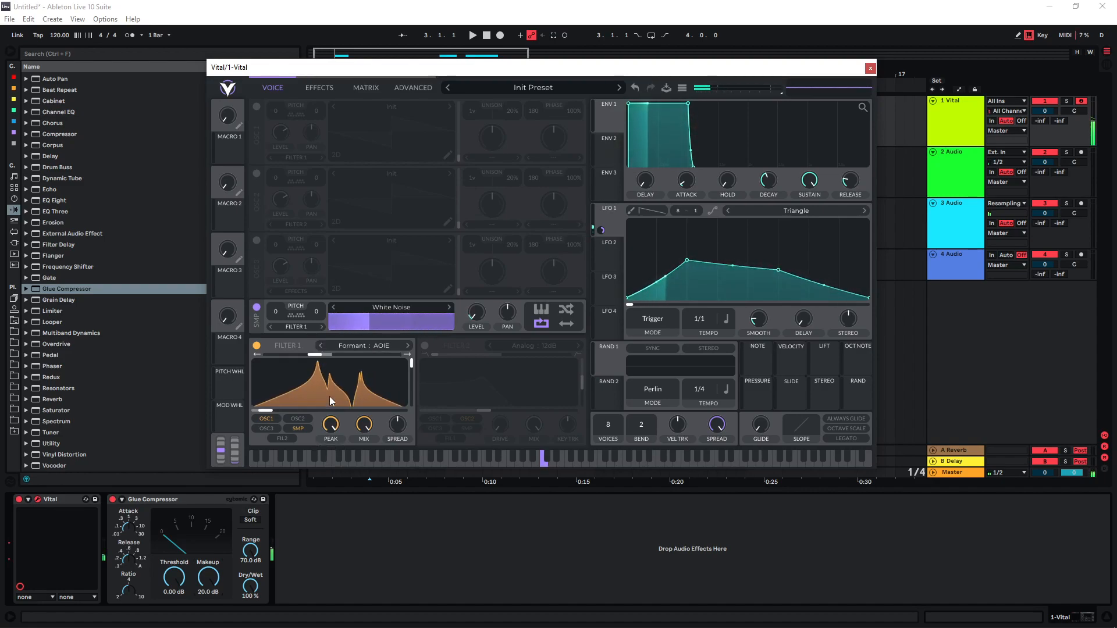
pyautogui.moveTo(396, 429); pyautogui.dragTo(394, 406)
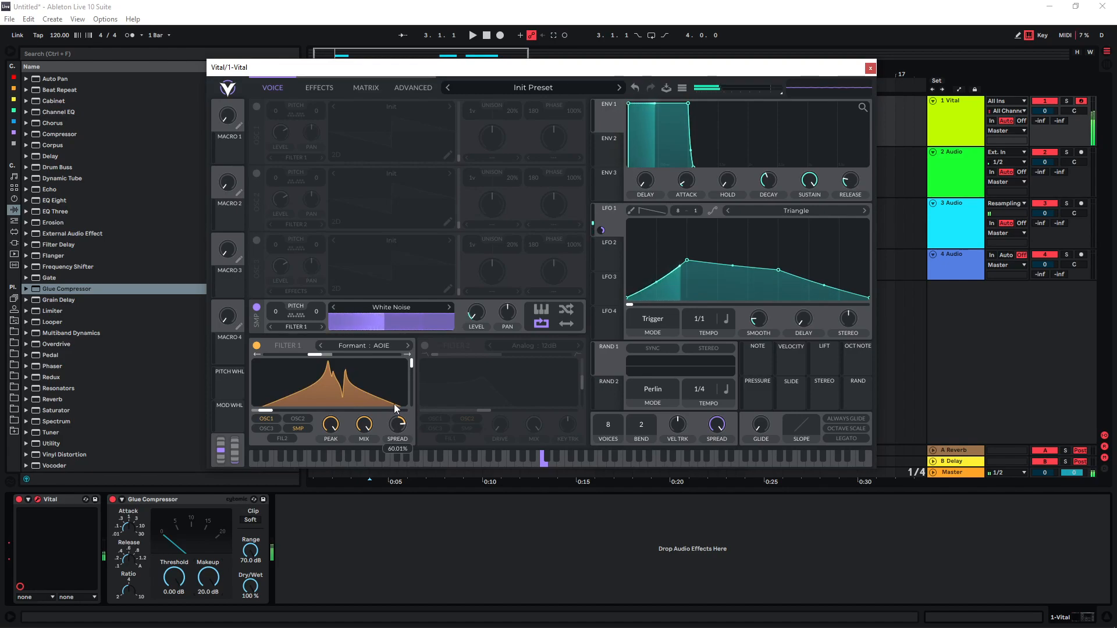
# Step: Enable Filter 2, route the sampler through it as well, and set its type to Formant AIUO
pyautogui.click(425, 346)
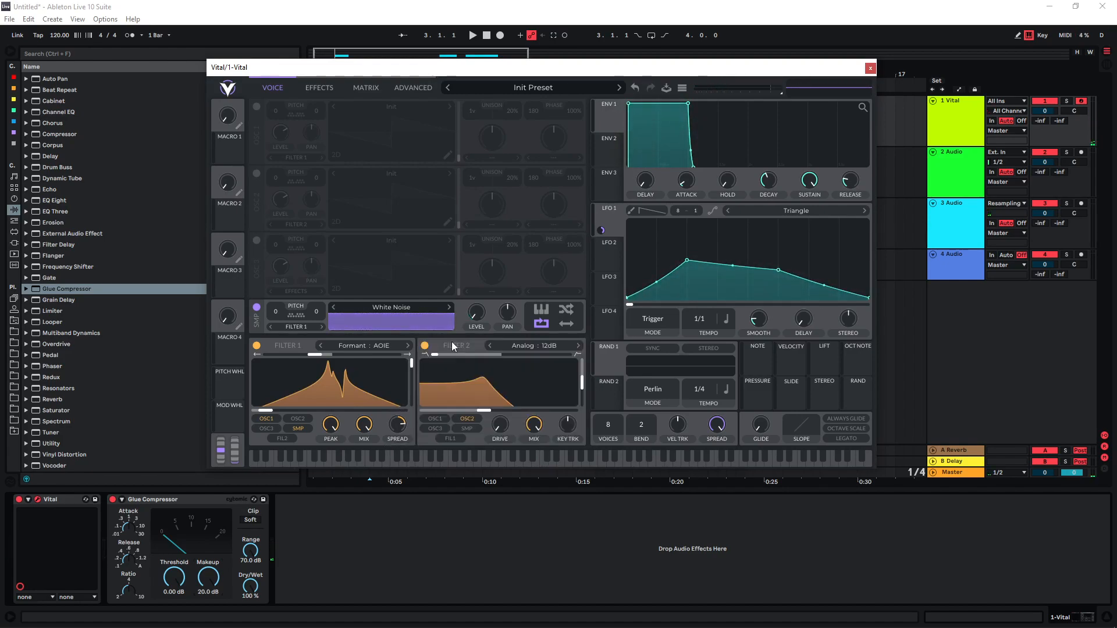
pyautogui.click(462, 429)
pyautogui.click(523, 345)
pyautogui.click(603, 414)
pyautogui.click(696, 367)
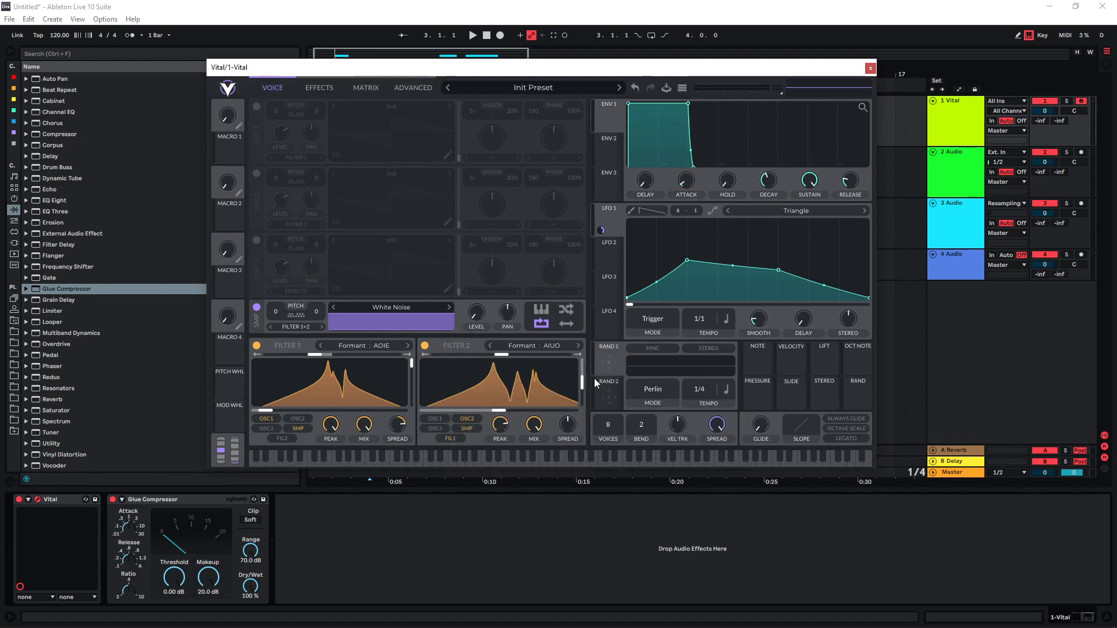
# Step: Audition a note and shift Filter 2's formant position to its lower right extreme
pyautogui.press('a')
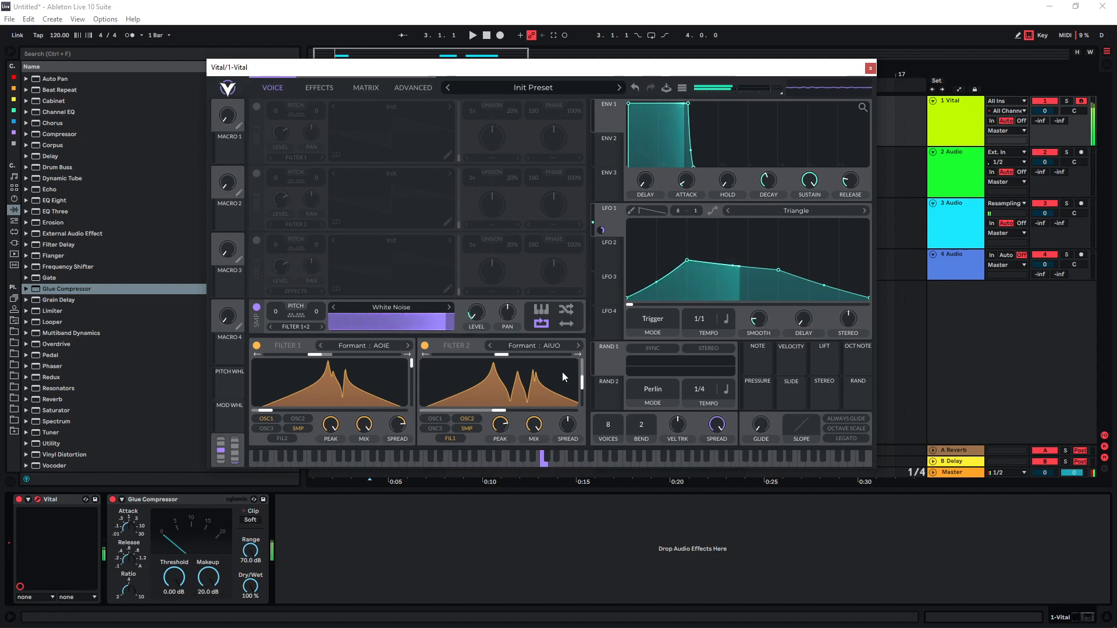
pyautogui.moveTo(582, 381); pyautogui.dragTo(583, 404)
pyautogui.click(577, 412)
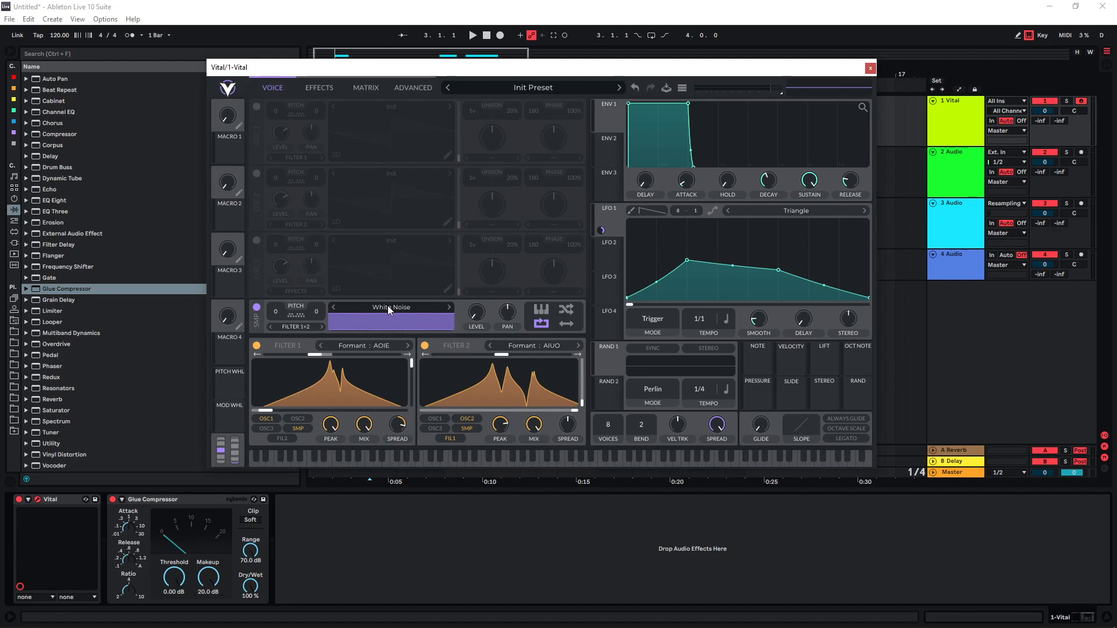
pyautogui.click(15, 343)
pyautogui.click(46, 223)
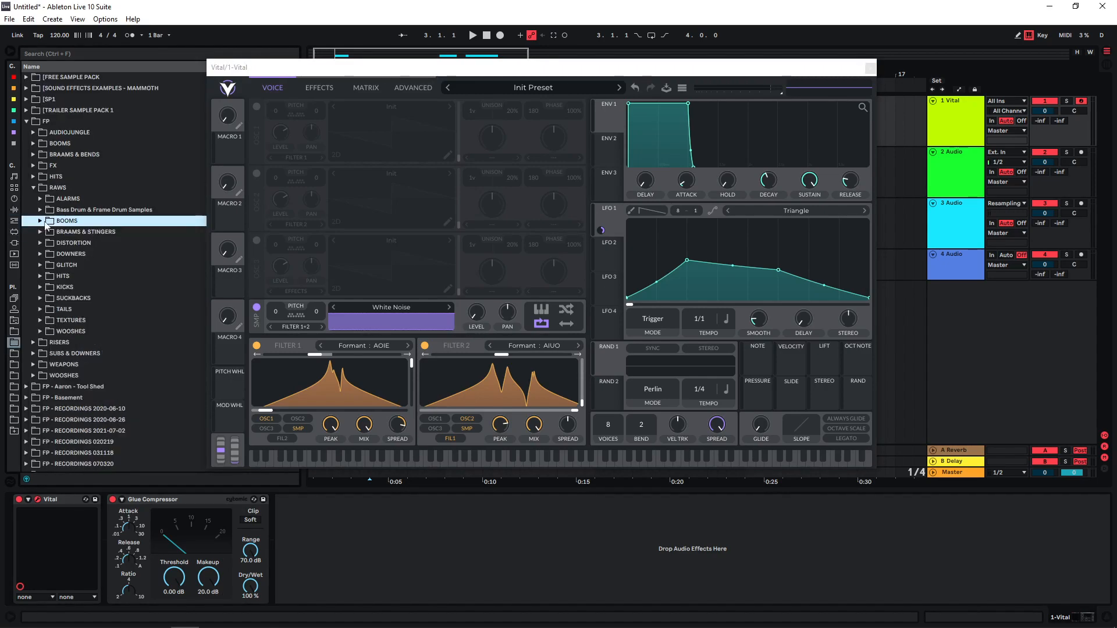
pyautogui.click(43, 232)
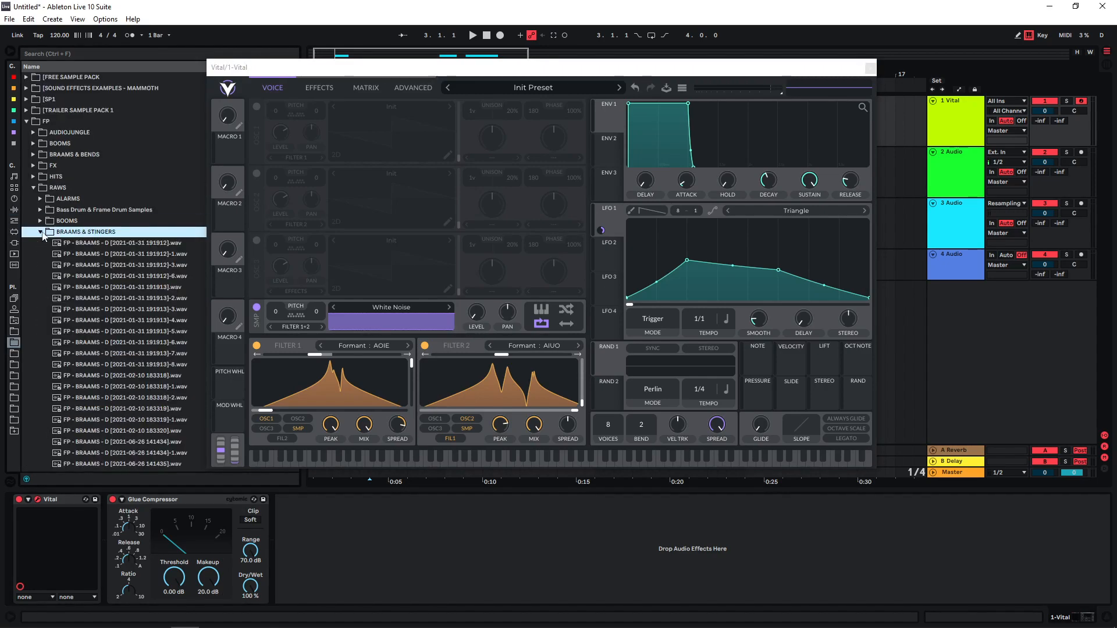
pyautogui.click(114, 253)
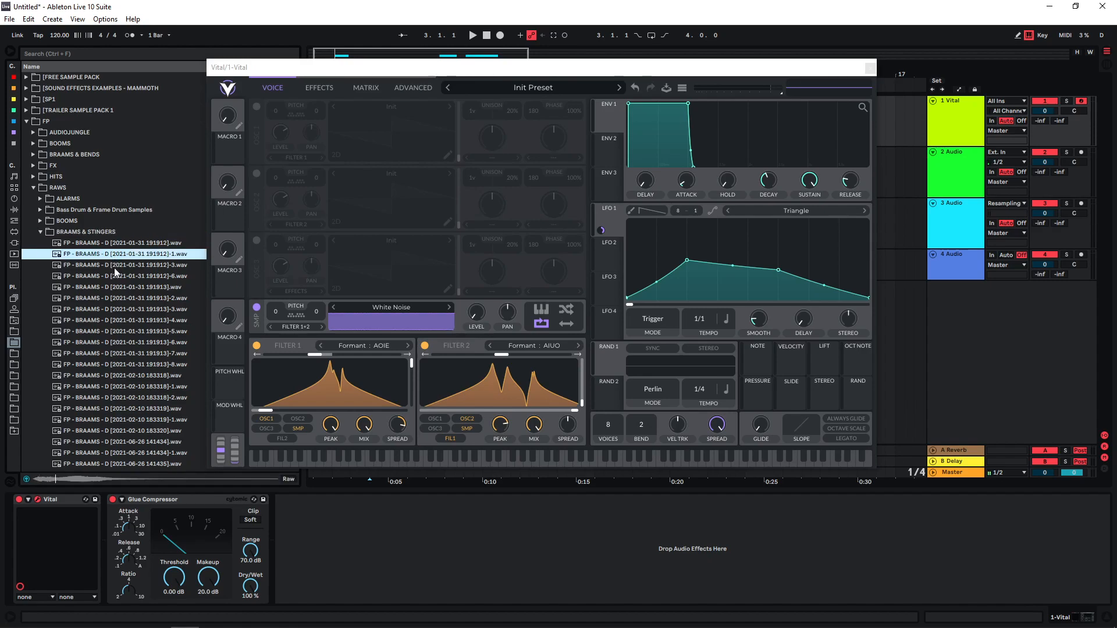
pyautogui.moveTo(114, 253); pyautogui.dragTo(390, 319)
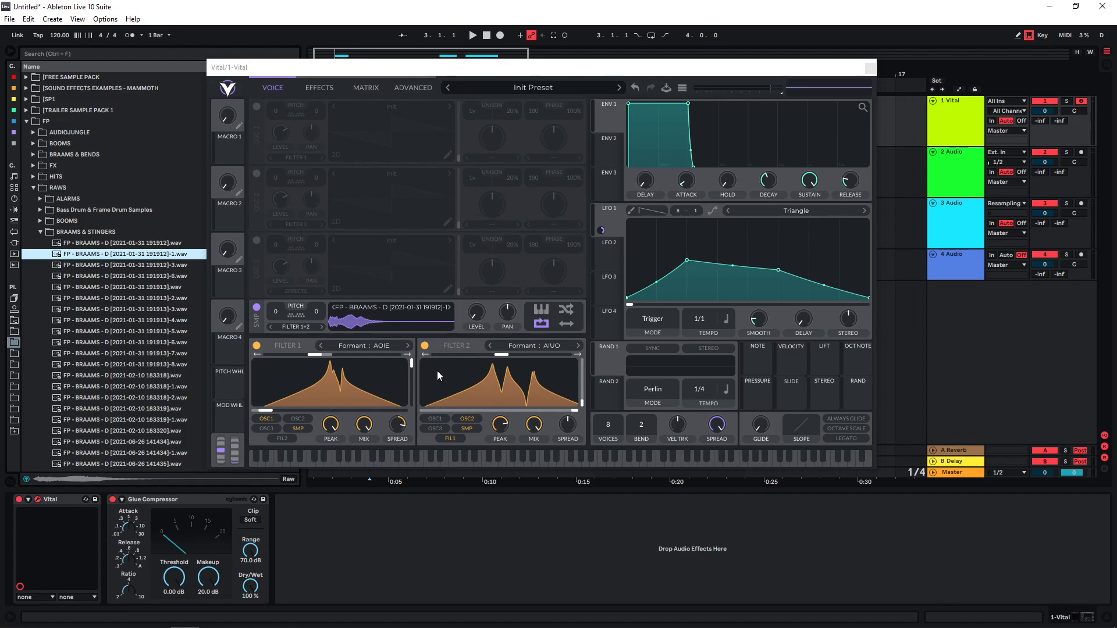
pyautogui.click(119, 332)
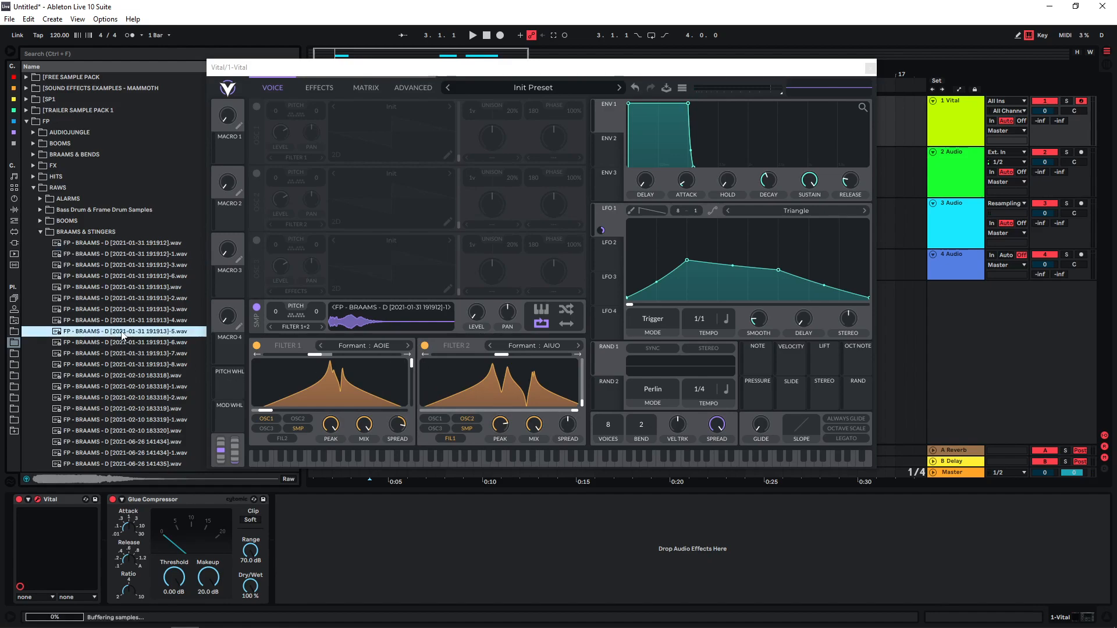
pyautogui.moveTo(102, 340); pyautogui.dragTo(390, 321)
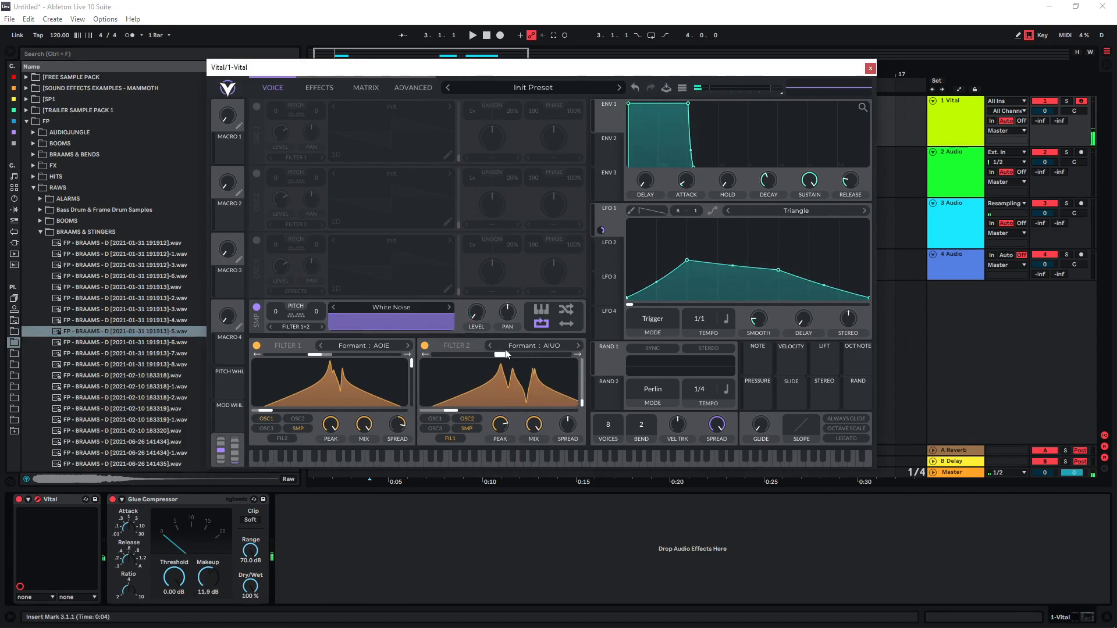
pyautogui.press('a')
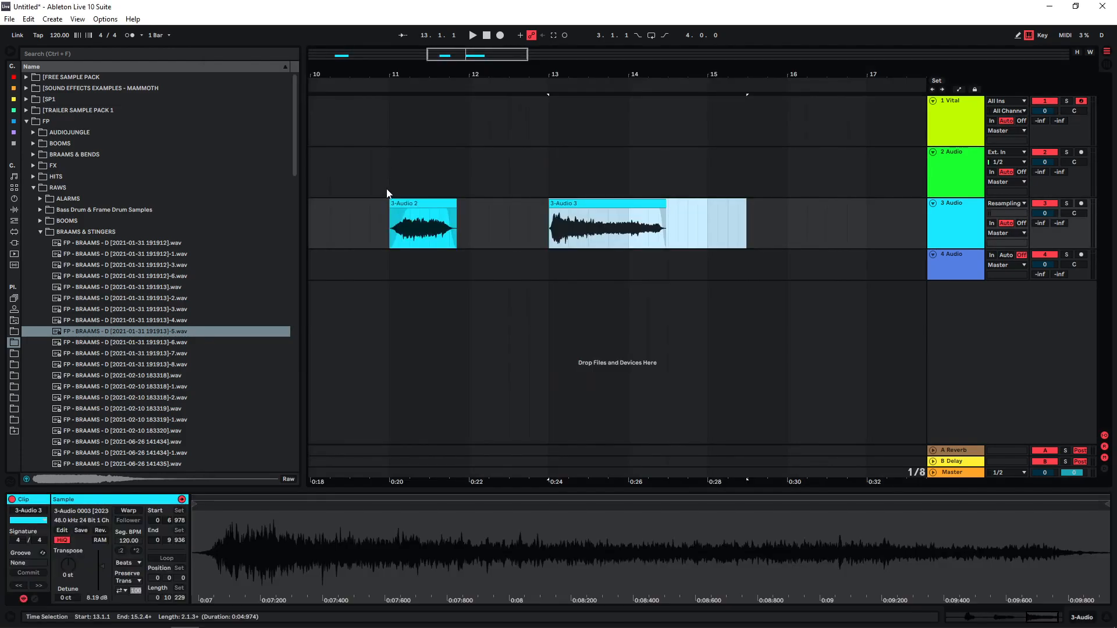
# Step: Play back the 3-Audio 2 clip from bar 11 in the arrangement
pyautogui.click(395, 185)
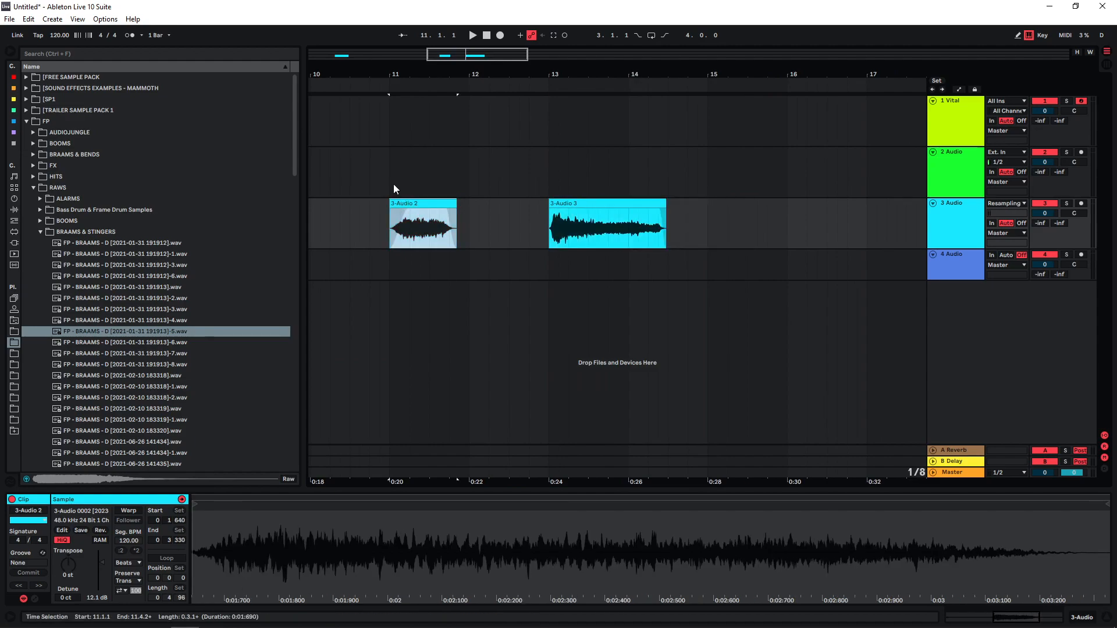
pyautogui.press('space')
pyautogui.press('space')
# Step: Add Reverb to the 3 Audio track with size 228.28, stereo 112.38 and decay time 3.79 s, then play the clip
pyautogui.click(14, 209)
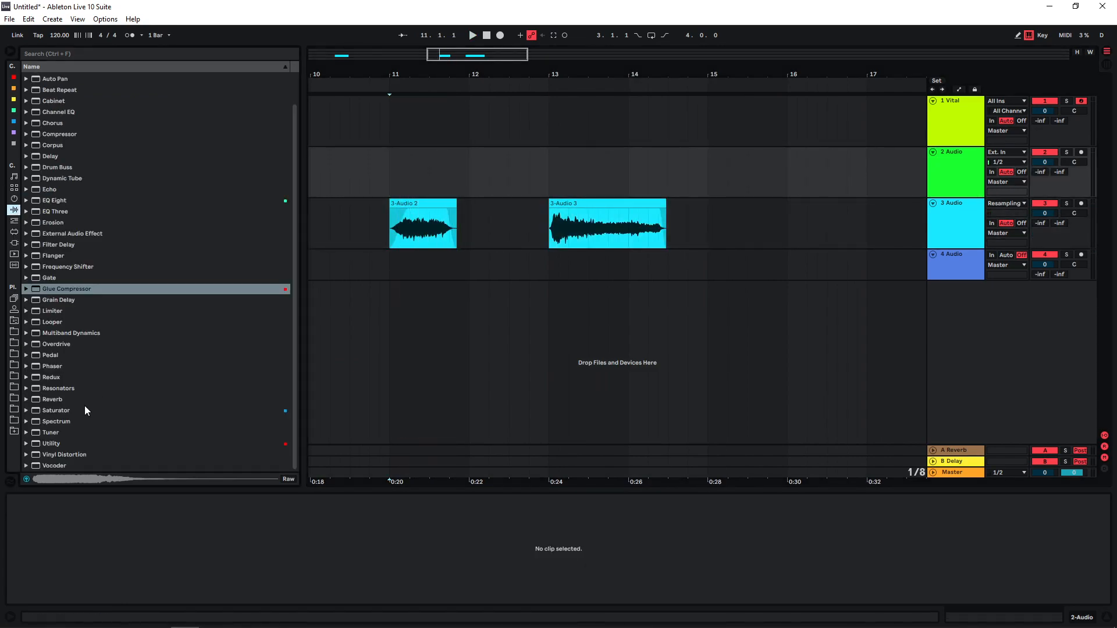
pyautogui.moveTo(53, 400); pyautogui.dragTo(355, 233)
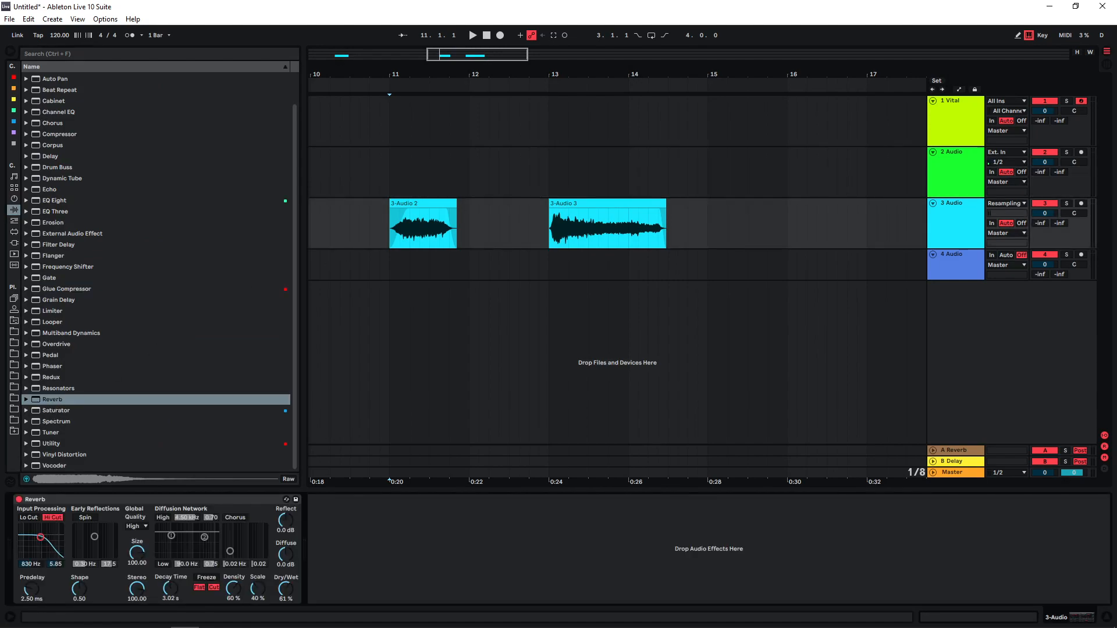
pyautogui.press('space')
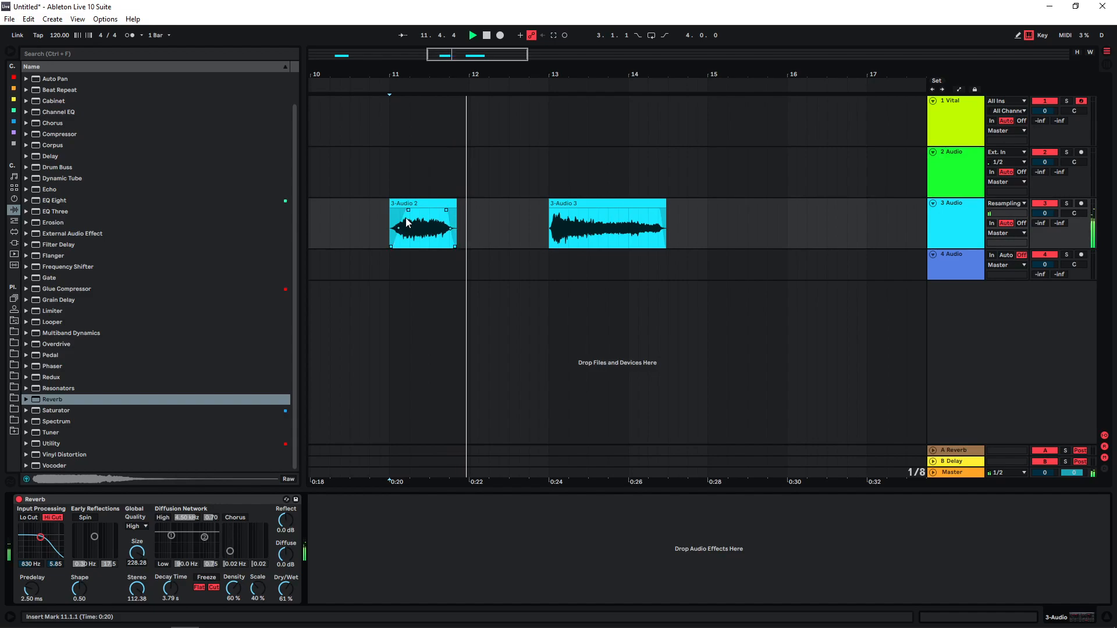
# Step: Transpose the 3-Audio 2 clip by -7 st and play it back
pyautogui.doubleClick(419, 204)
pyautogui.moveTo(68, 566); pyautogui.dragTo(68, 578)
pyautogui.press('space')
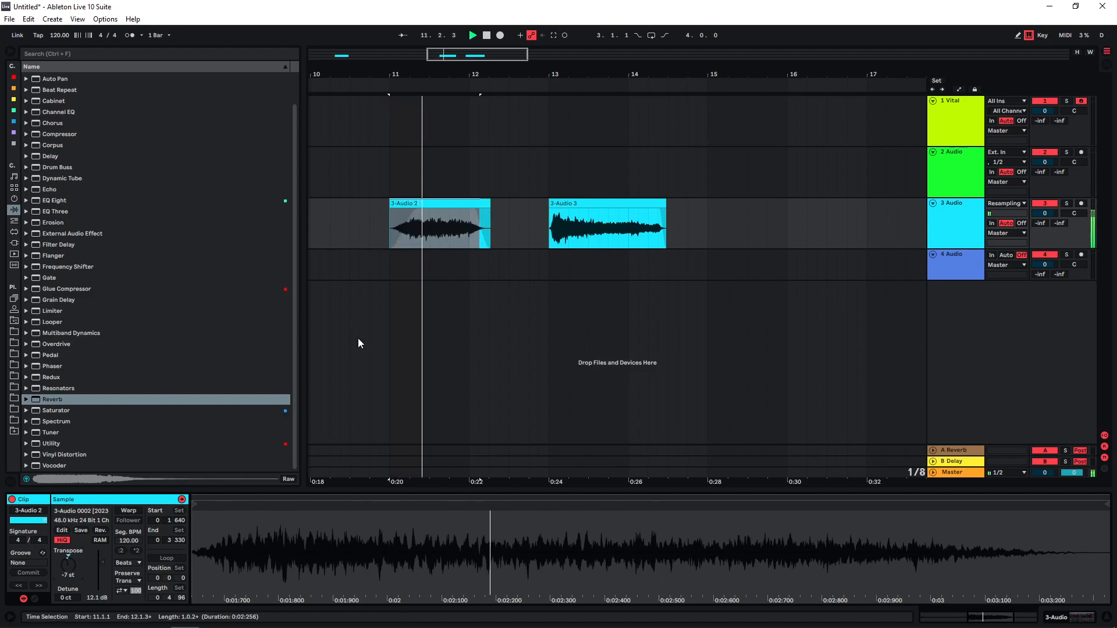
pyautogui.press('space')
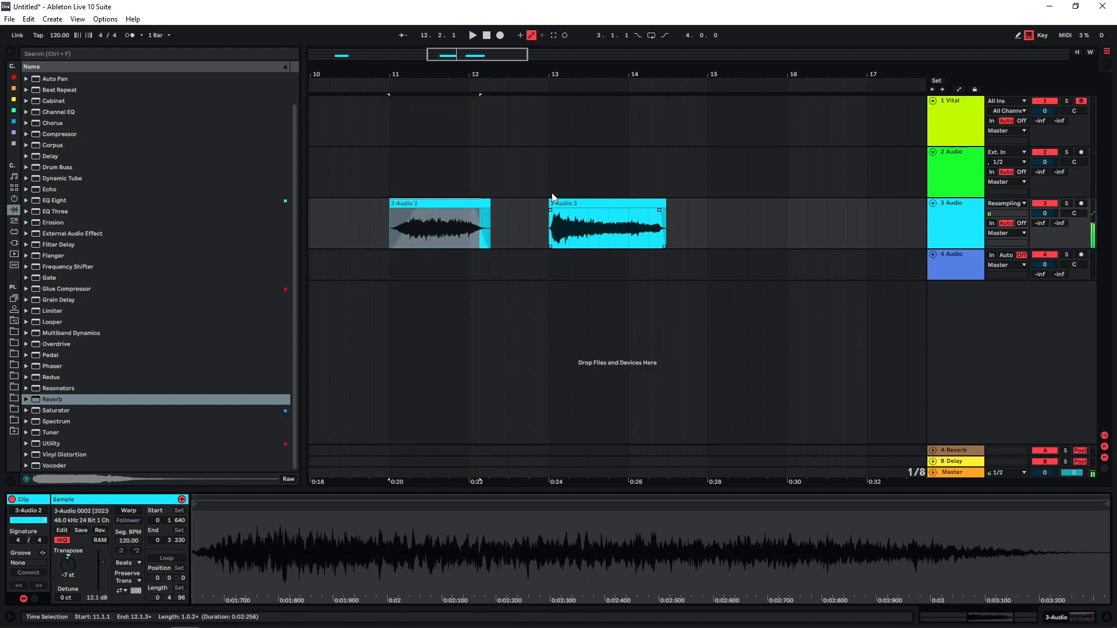
# Step: Play back the 3-Audio 3 clip from bar 13
pyautogui.click(553, 198)
pyautogui.press('space')
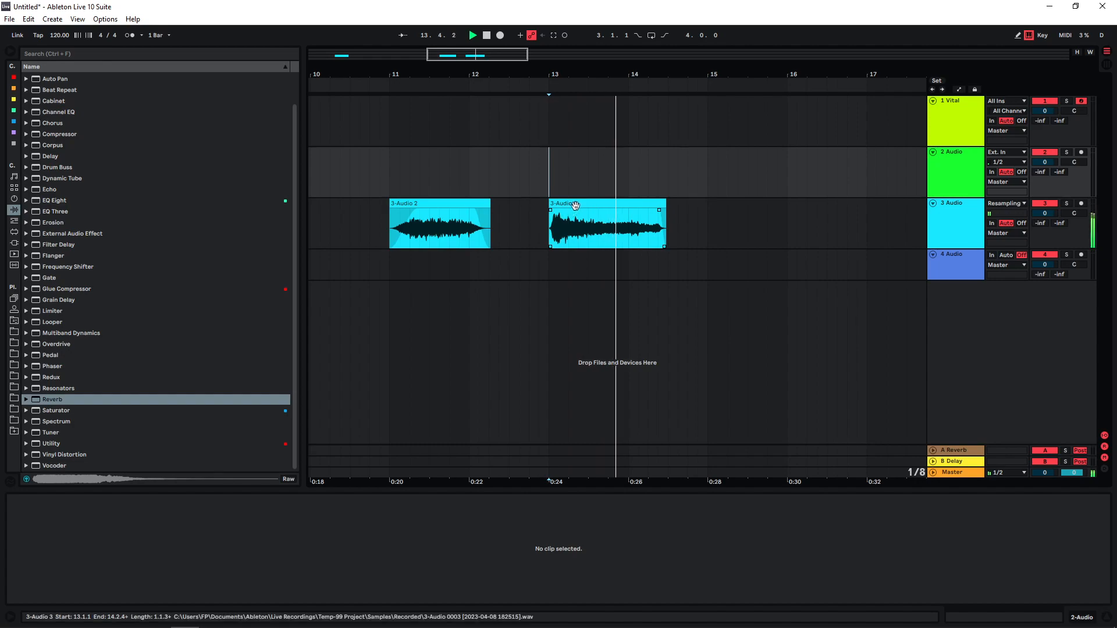
pyautogui.press('space')
# Step: Go back to the start of the arrangement and select the 3-Audio 6 clip at bar 3
pyautogui.moveTo(492, 56); pyautogui.dragTo(487, 57)
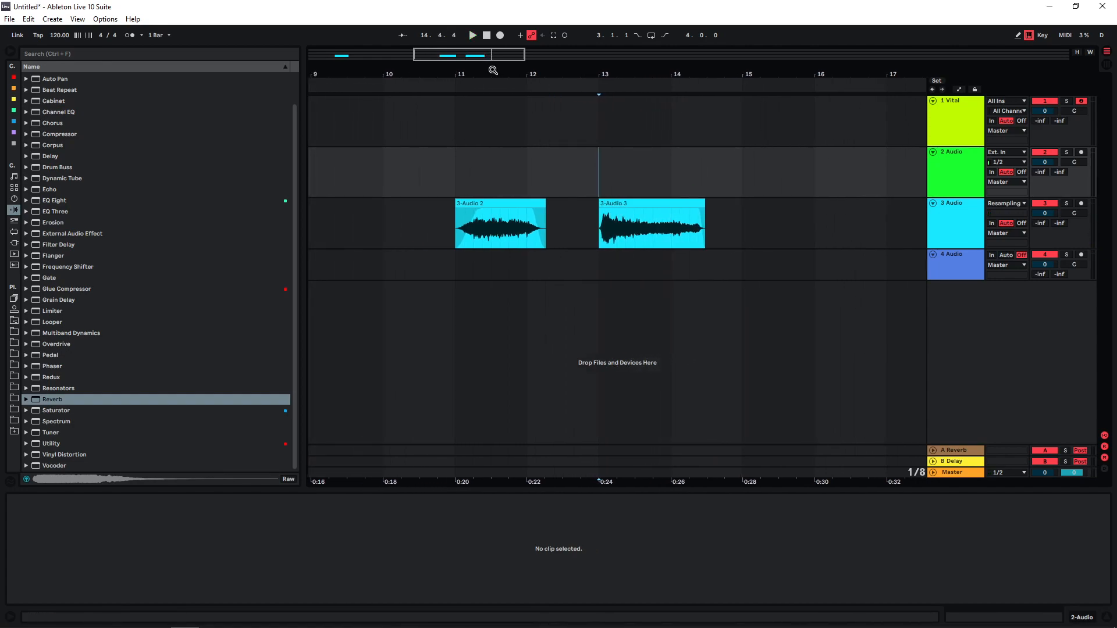
pyautogui.moveTo(488, 56); pyautogui.dragTo(467, 57)
pyautogui.moveTo(342, 55); pyautogui.dragTo(346, 61)
pyautogui.click(425, 205)
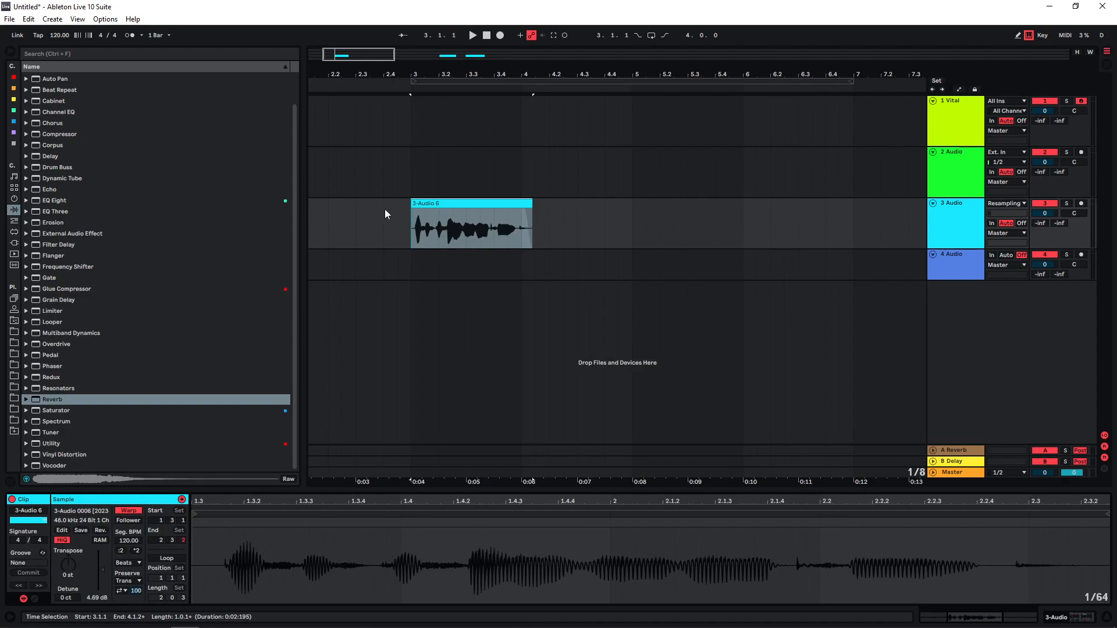
# Step: Play the dry 3-Audio 6 clip and switch the Reverb on the 3 Audio track back on
pyautogui.click(406, 187)
pyautogui.click(966, 227)
pyautogui.hotkey('shift', 'Tab')
pyautogui.press('space')
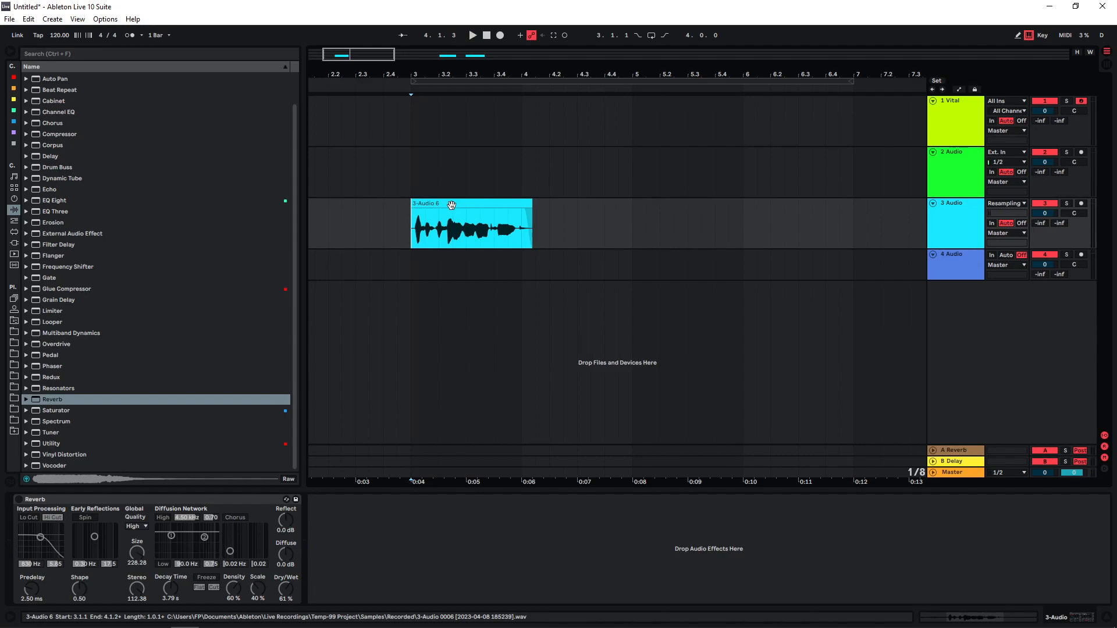
pyautogui.doubleClick(452, 205)
pyautogui.hotkey('shift', 'Tab')
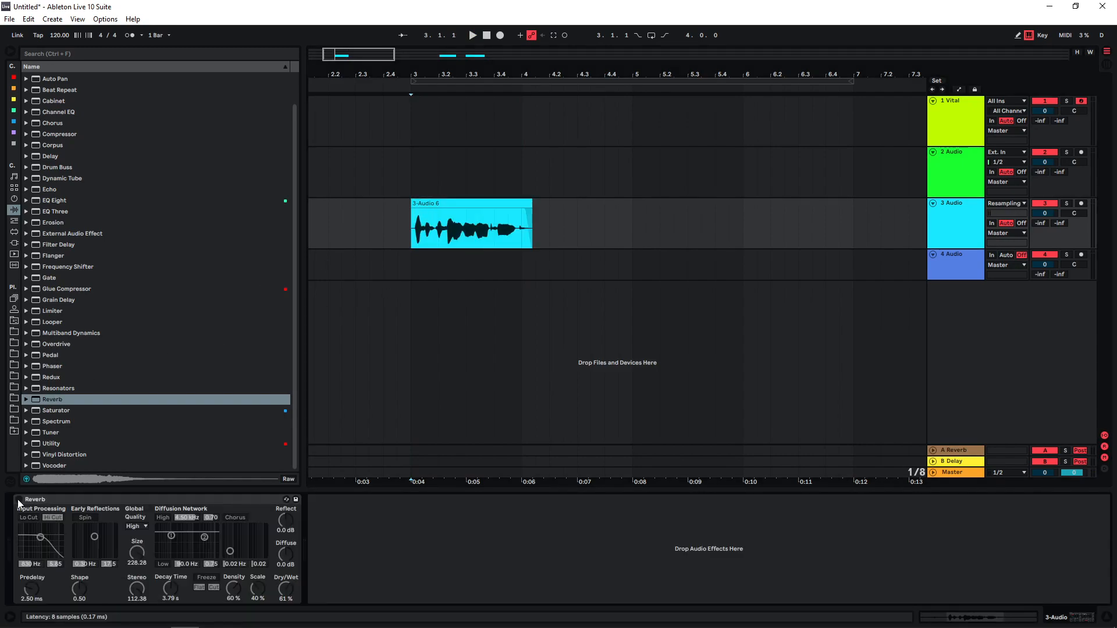
pyautogui.click(18, 499)
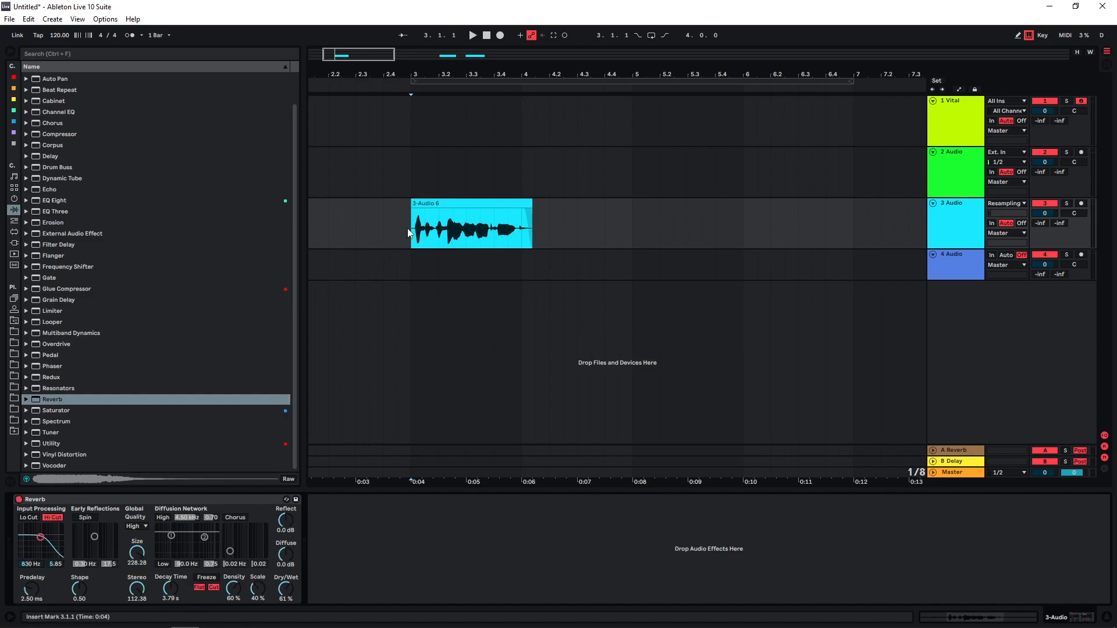
# Step: Arm the 4 Audio track and record the reverberated 3-Audio 6 clip onto it from bar 3
pyautogui.click(967, 275)
pyautogui.click(1080, 255)
pyautogui.click(964, 235)
pyautogui.click(121, 500)
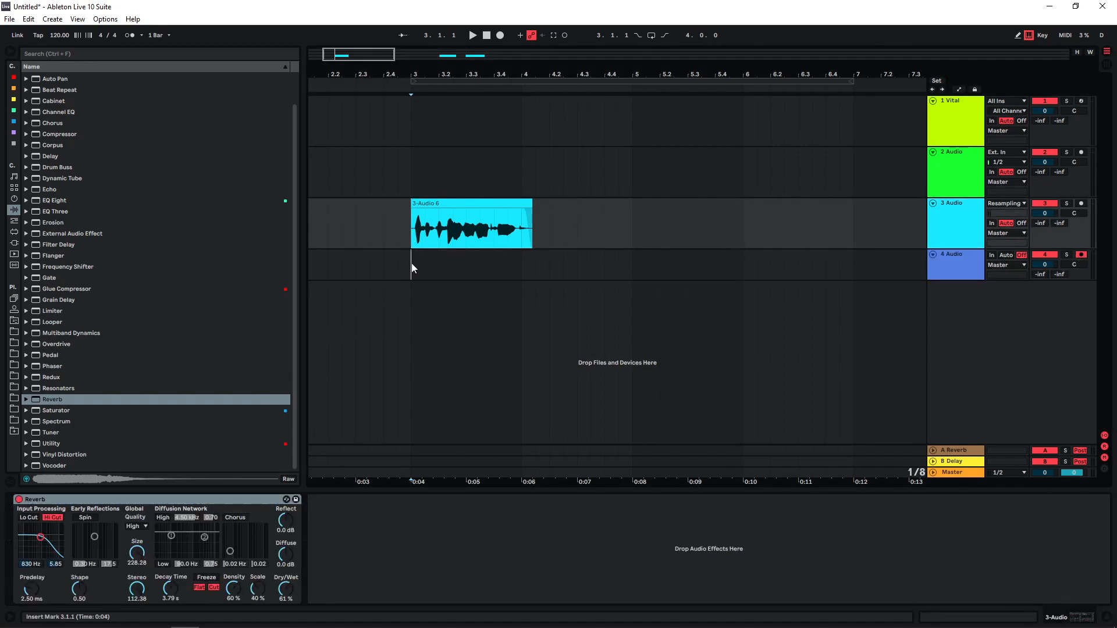
pyautogui.click(411, 268)
pyautogui.click(500, 35)
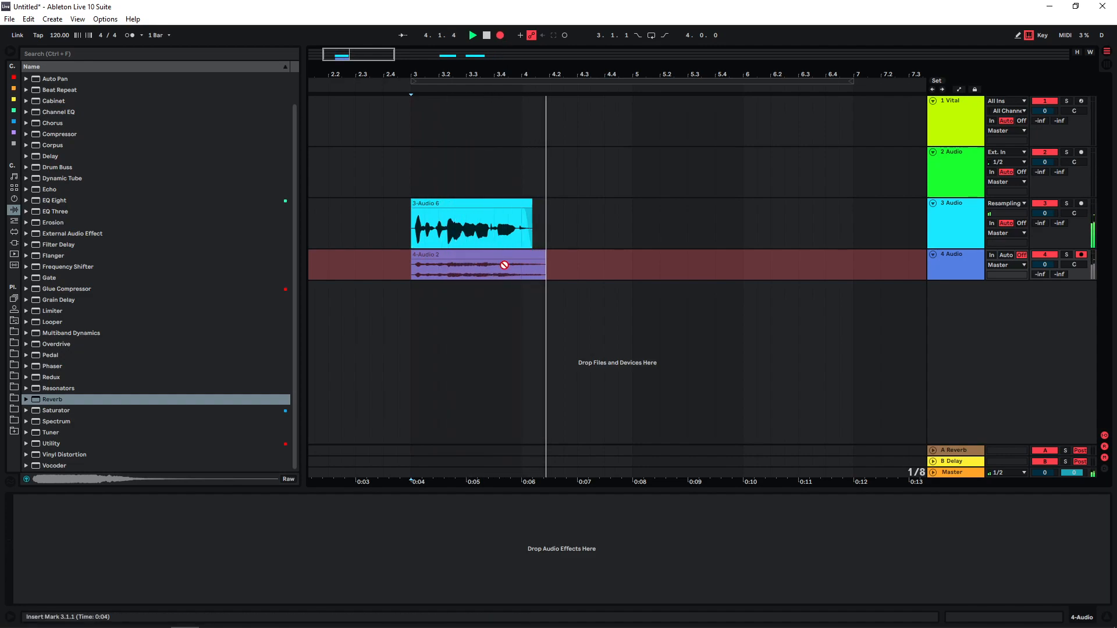
# Step: Reverse the recorded 4-Audio 2 clip and play it back with the 4 Audio track soloed
pyautogui.click(476, 255)
pyautogui.doubleClick(476, 255)
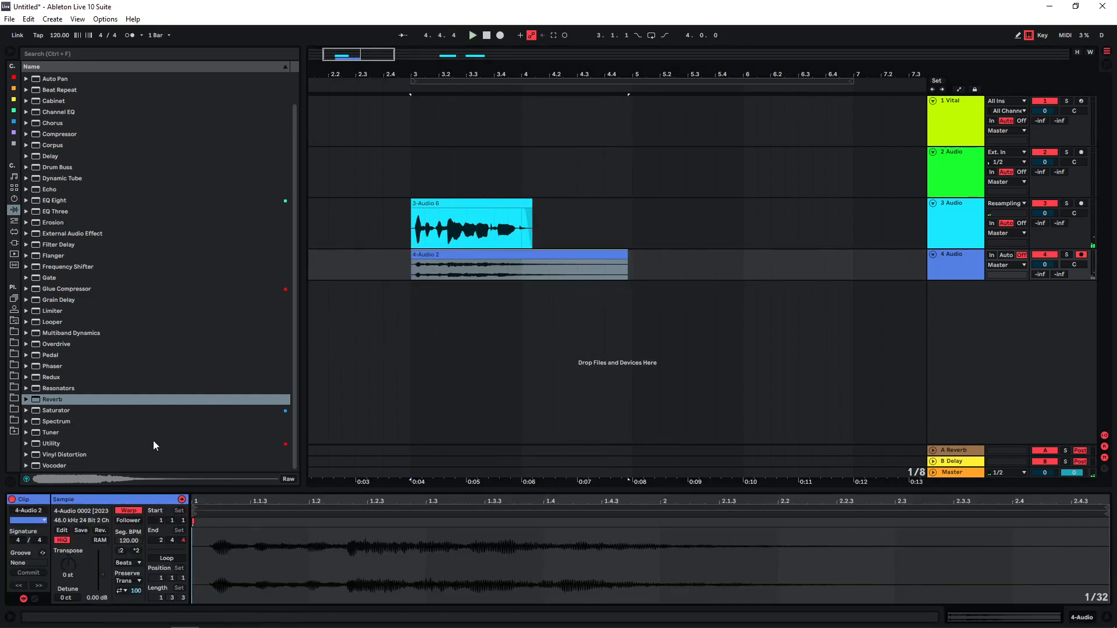
pyautogui.click(99, 530)
pyautogui.click(482, 273)
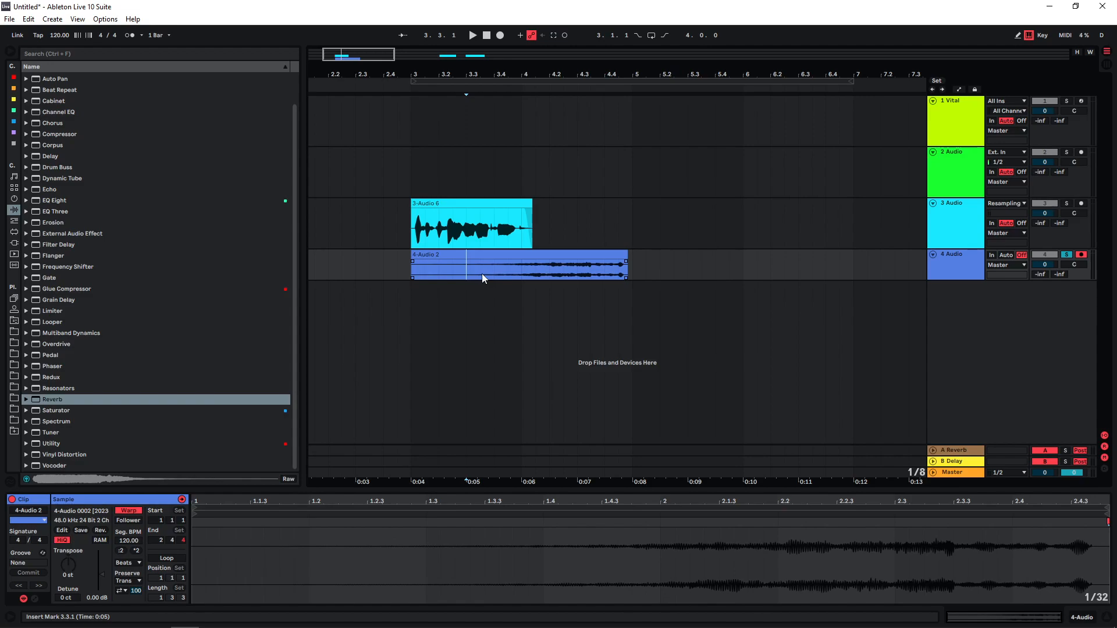
pyautogui.press('space')
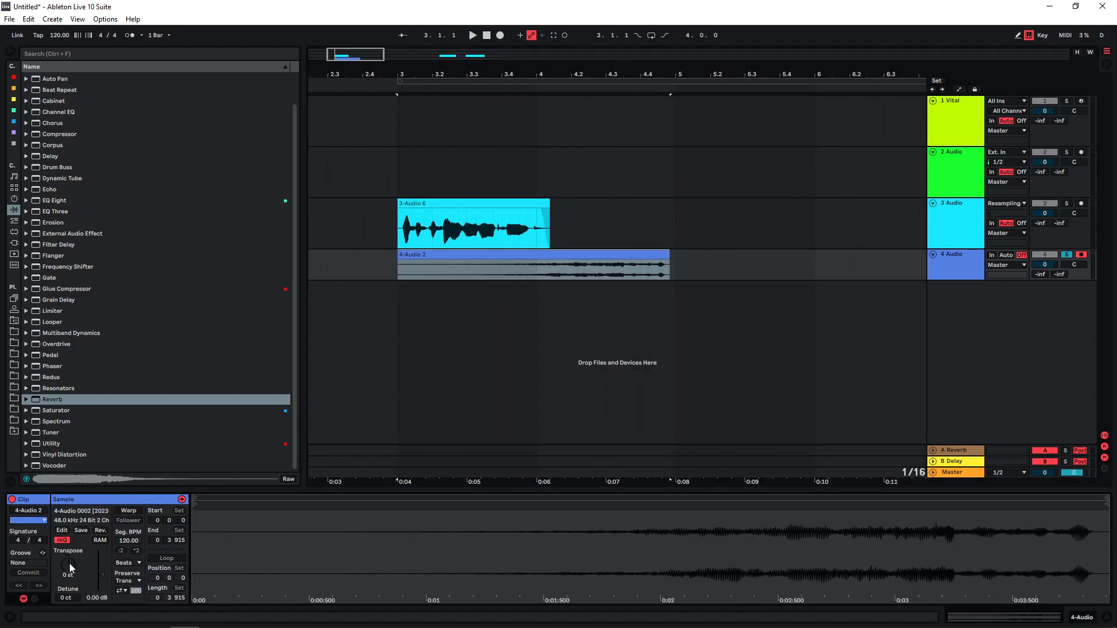
# Step: Transpose the unwarped 4-Audio 2 clip by -6 st and play it back
pyautogui.moveTo(68, 563); pyautogui.dragTo(69, 582)
pyautogui.click(571, 247)
pyautogui.press('space')
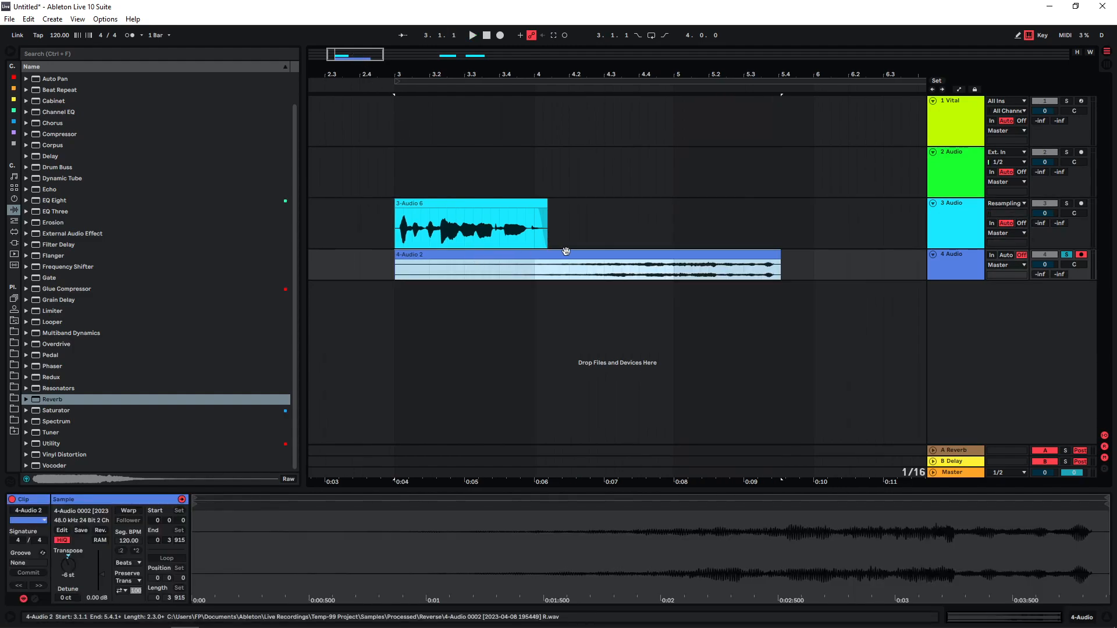
# Step: Delete the 4-Audio 2 clip and reverse the 3-Audio 6 clip on the 3 Audio track
pyautogui.press('Delete')
pyautogui.click(400, 237)
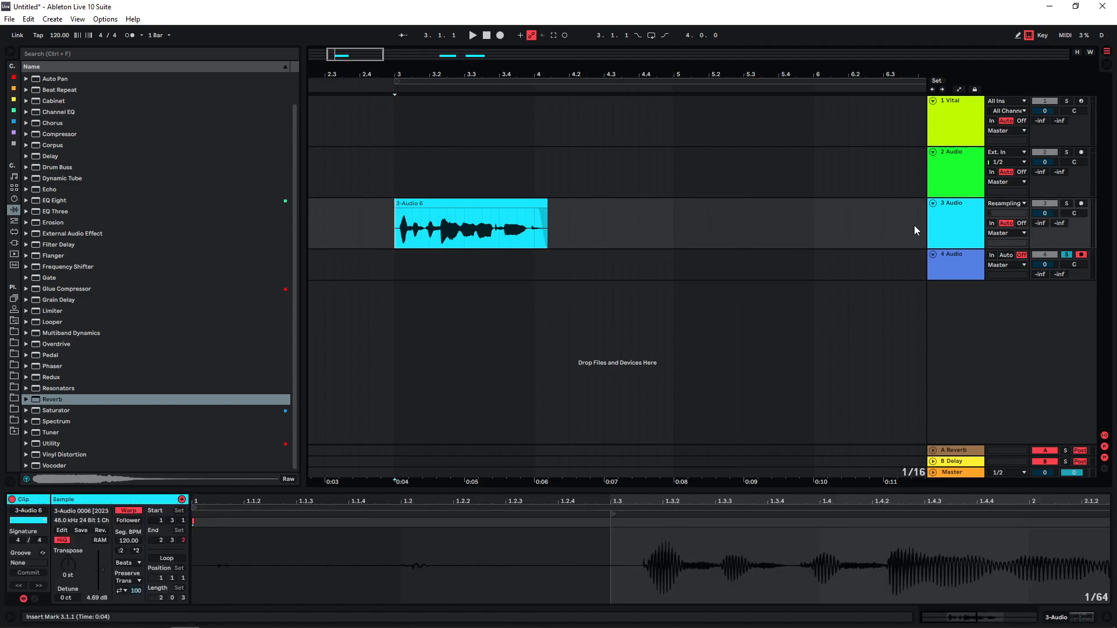
pyautogui.click(952, 229)
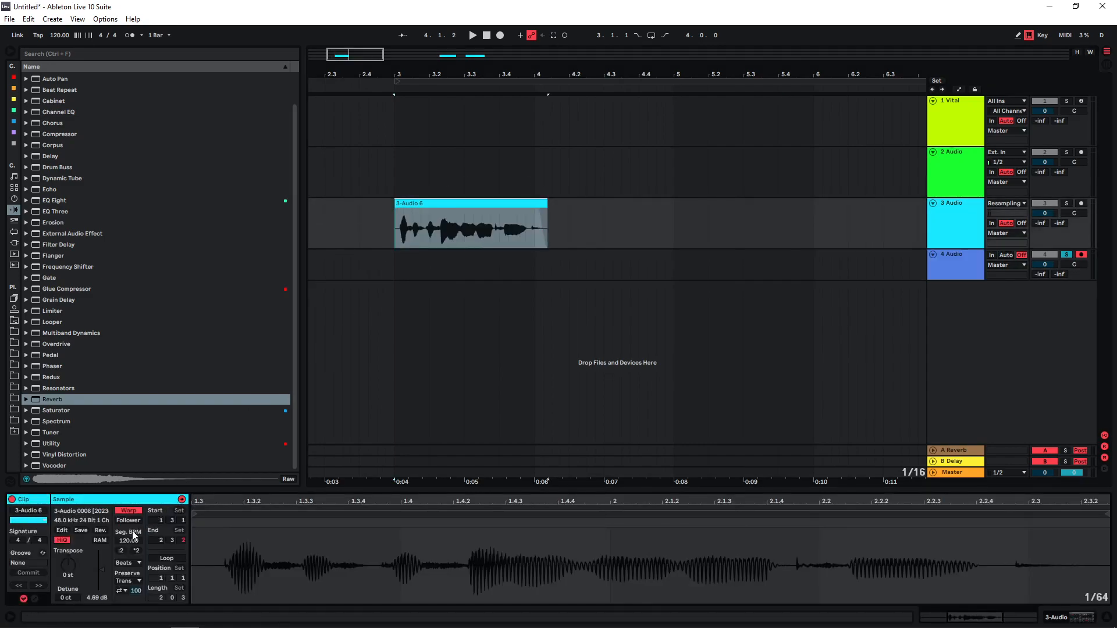
pyautogui.click(103, 531)
# Step: Record the reversed 3-Audio 6 clip with its Reverb onto the 4 Audio track from bar 3 and reverse the recording
pyautogui.click(401, 245)
pyautogui.doubleClick(945, 228)
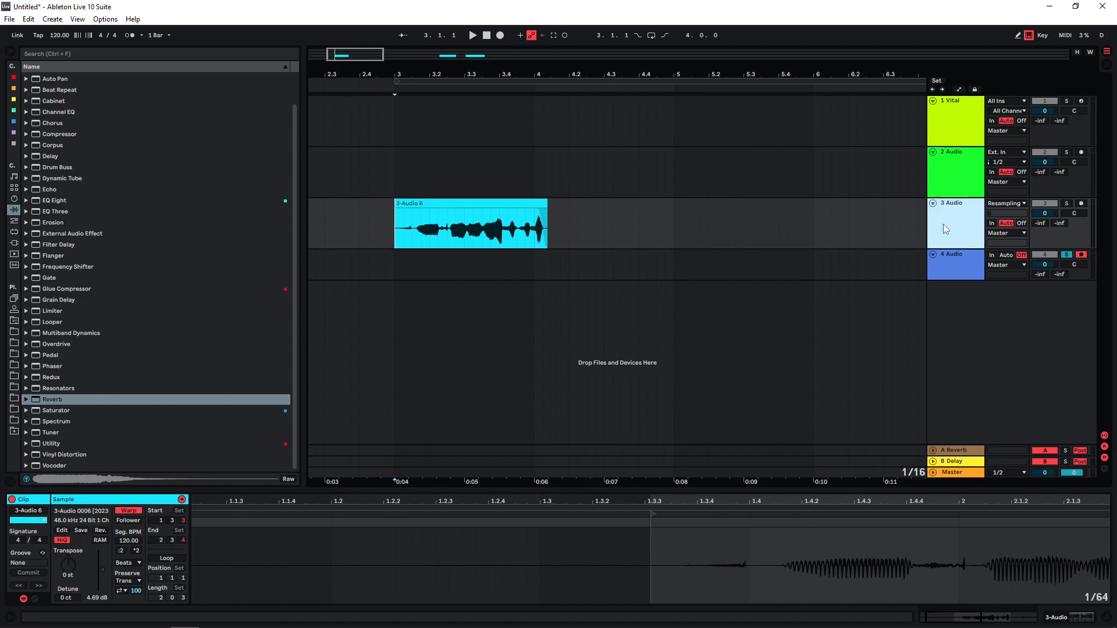
pyautogui.click(393, 172)
pyautogui.click(397, 259)
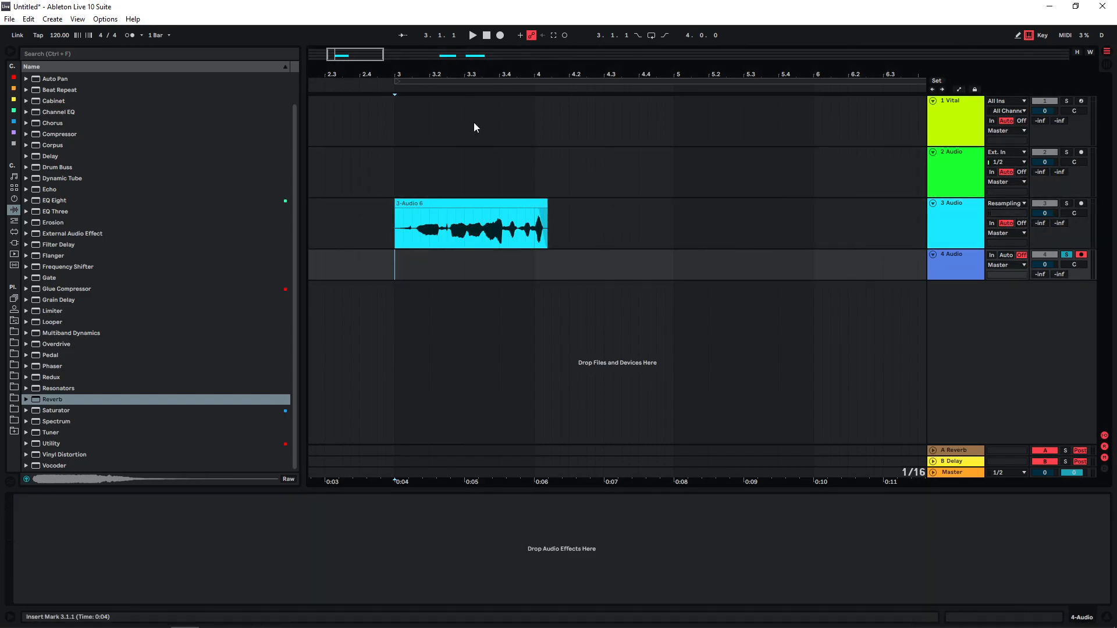
pyautogui.click(500, 35)
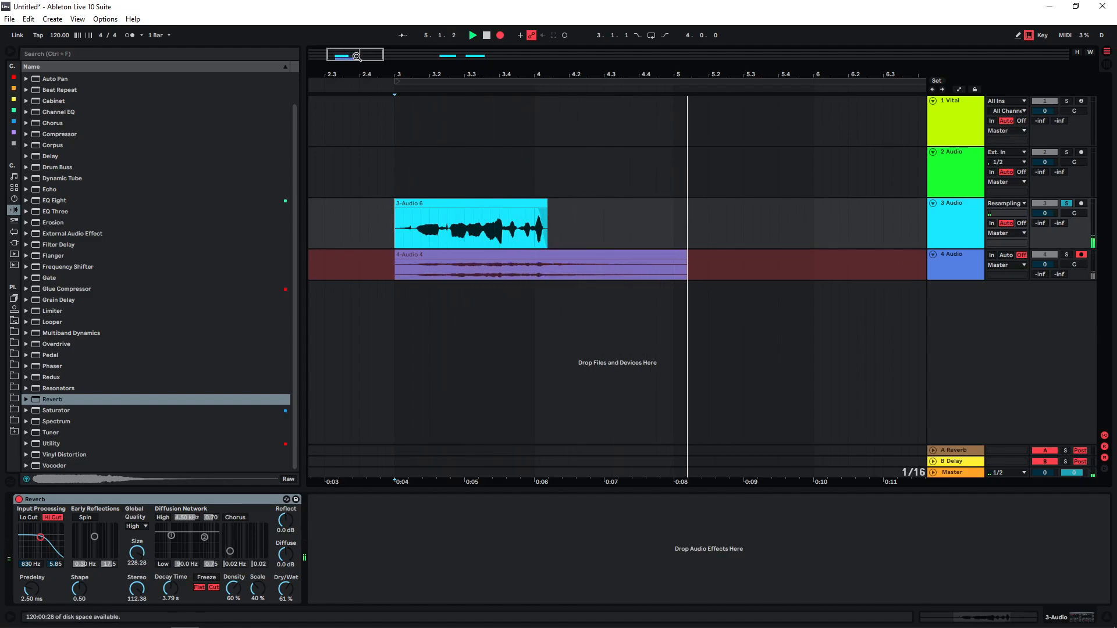
pyautogui.press('space')
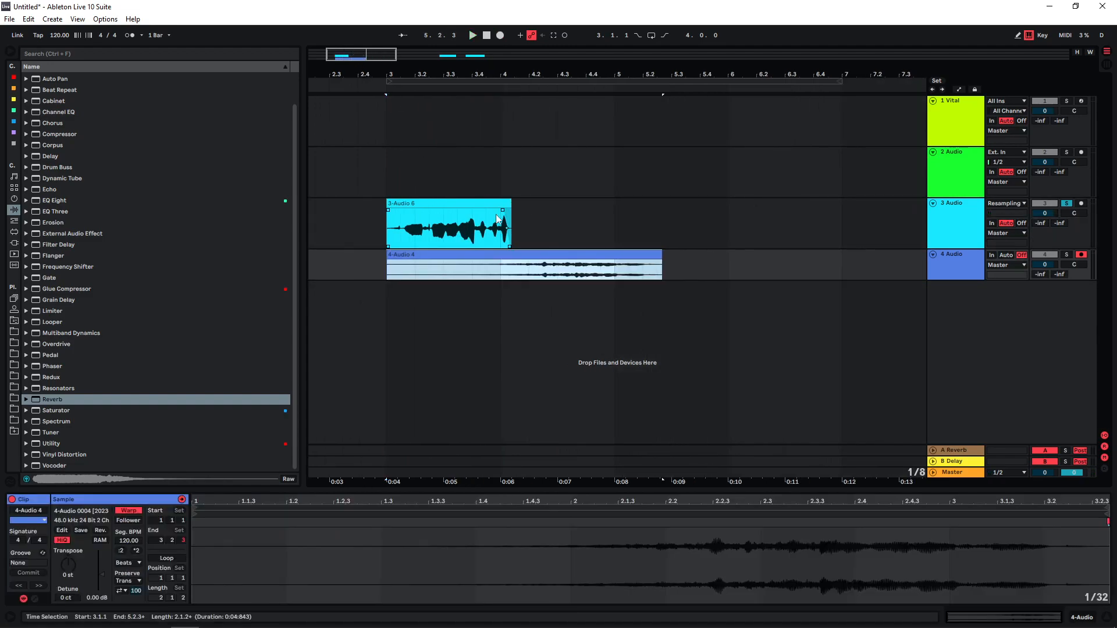
# Step: Solo the 4 Audio track and play the reversed 4-Audio 4 recording from bar 3.3.3
pyautogui.click(515, 191)
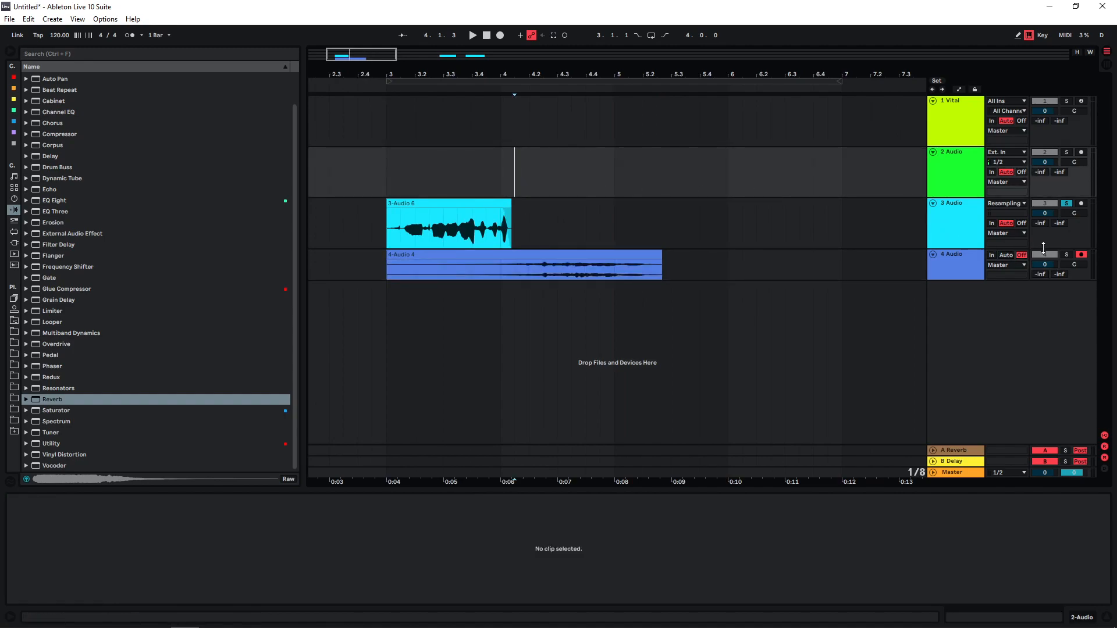
pyautogui.click(1067, 255)
pyautogui.click(457, 182)
pyautogui.press('space')
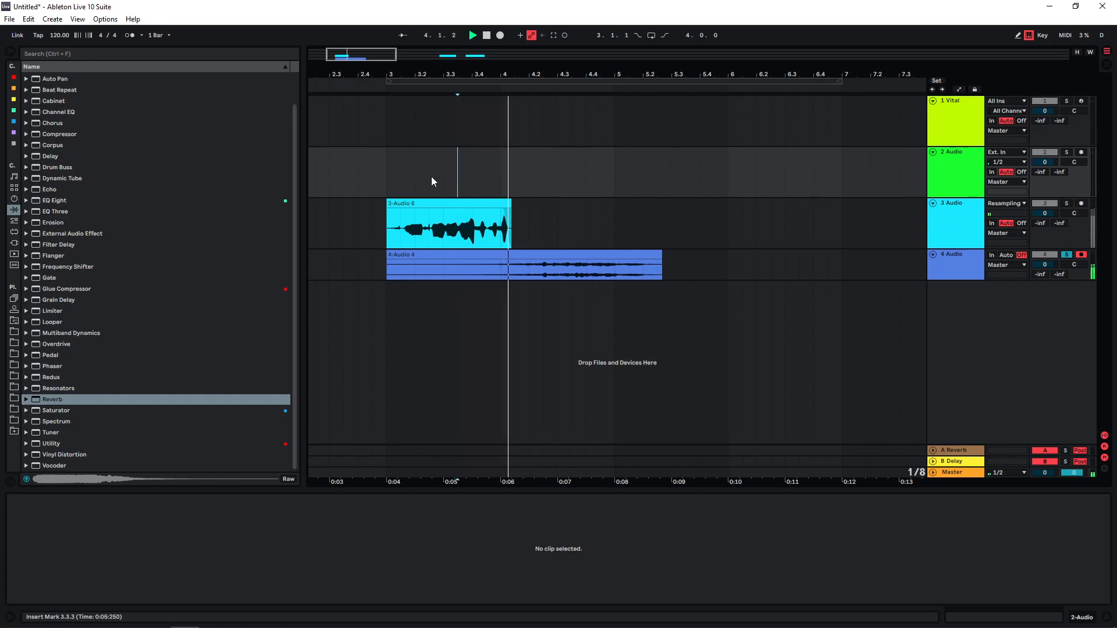
# Step: Turn off warp on the 4-Audio 4 clip, transpose it by -6 st and play it from bar 4.3.1
pyautogui.click(573, 255)
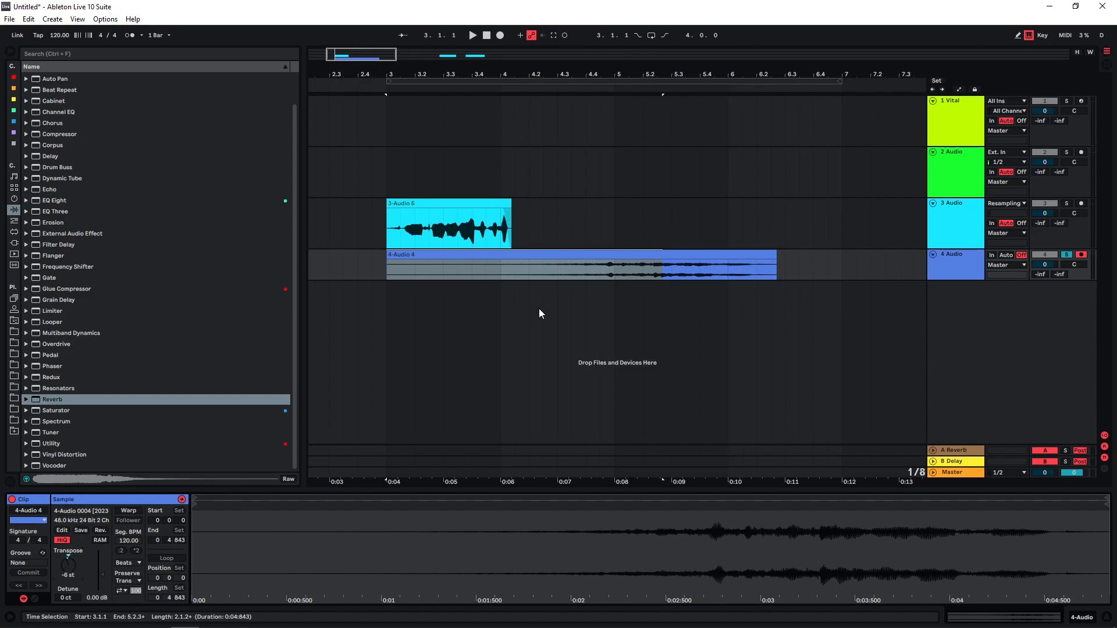
pyautogui.click(557, 230)
pyautogui.press('space')
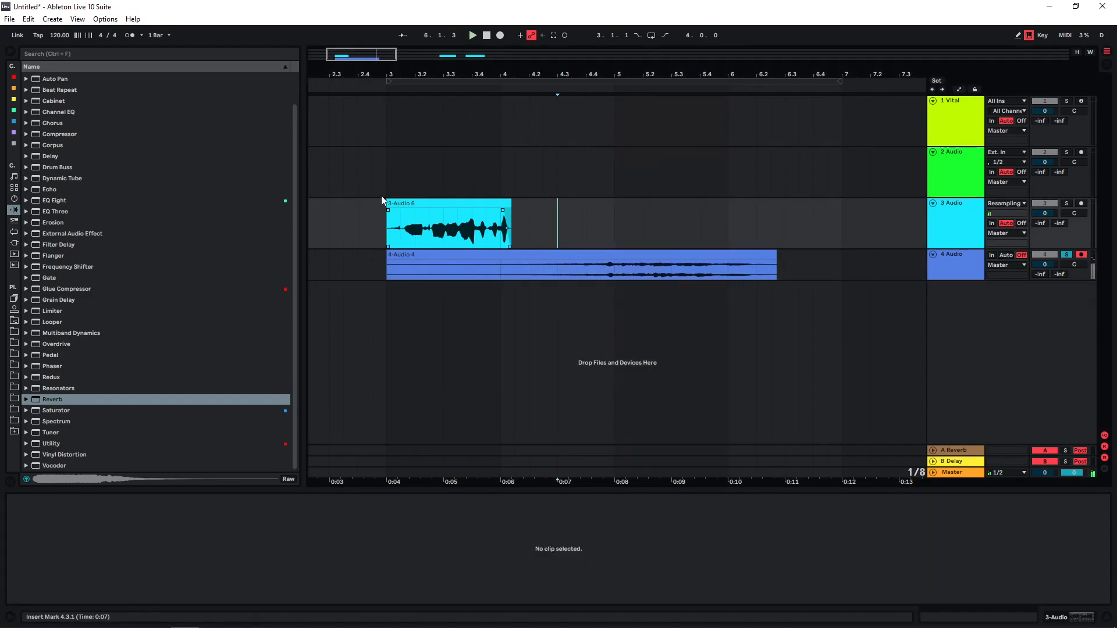
# Step: Delete the 4-Audio 4 clip and duplicate the 3-Audio 6 clip onto the 4 Audio track at bar 3
pyautogui.click(429, 204)
pyautogui.press('space')
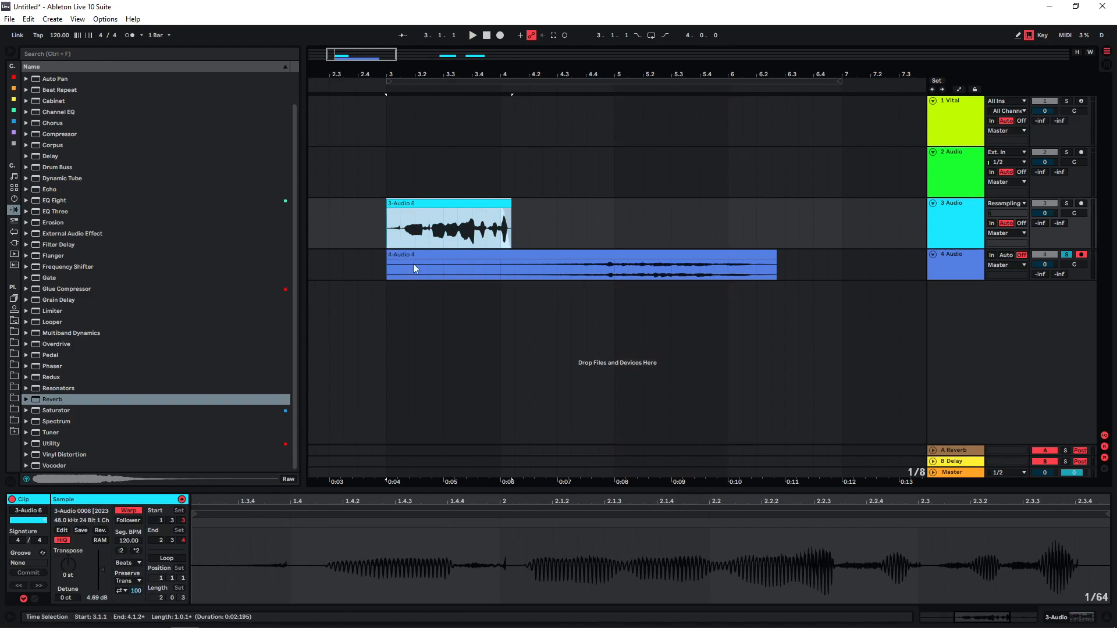
pyautogui.click(425, 255)
pyautogui.press('Delete')
pyautogui.click(420, 204)
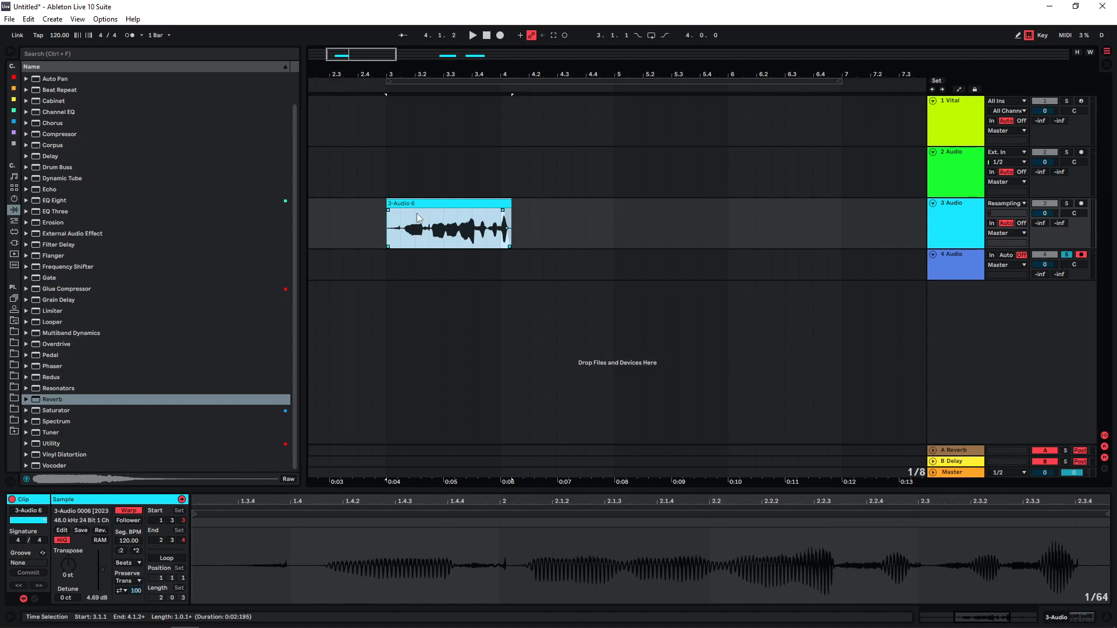
pyautogui.doubleClick(417, 213)
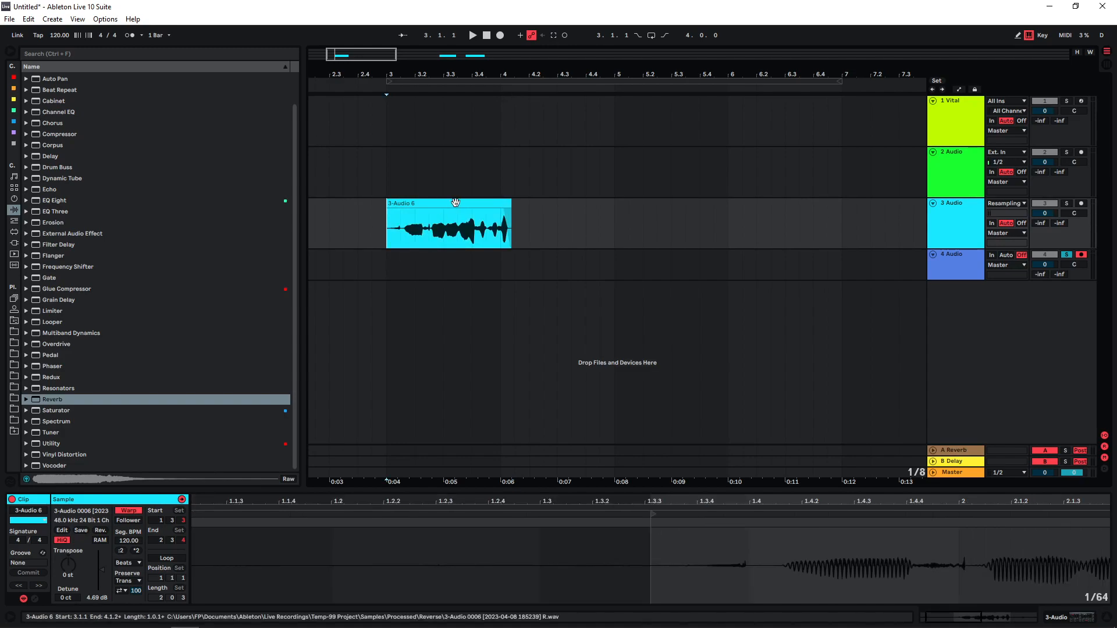
pyautogui.moveTo(455, 202); pyautogui.dragTo(456, 256)
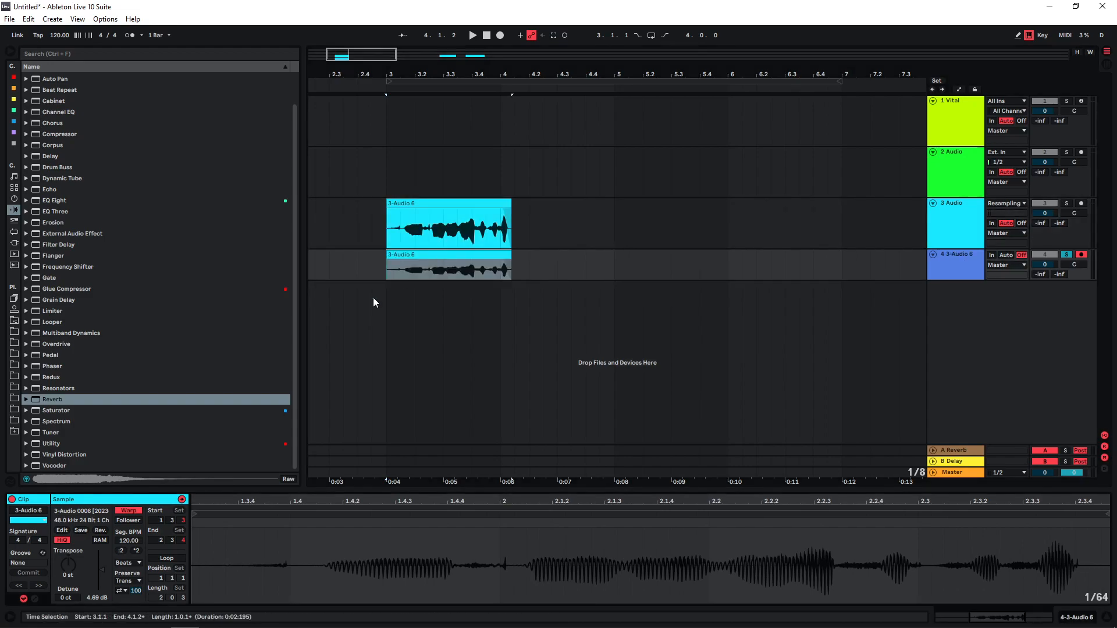
# Step: Turn off warp on the copied 3-Audio 6 clip and transpose it by -21 st
pyautogui.click(129, 510)
pyautogui.moveTo(68, 563); pyautogui.dragTo(68, 590)
pyautogui.moveTo(543, 235); pyautogui.dragTo(665, 270)
pyautogui.click(650, 256)
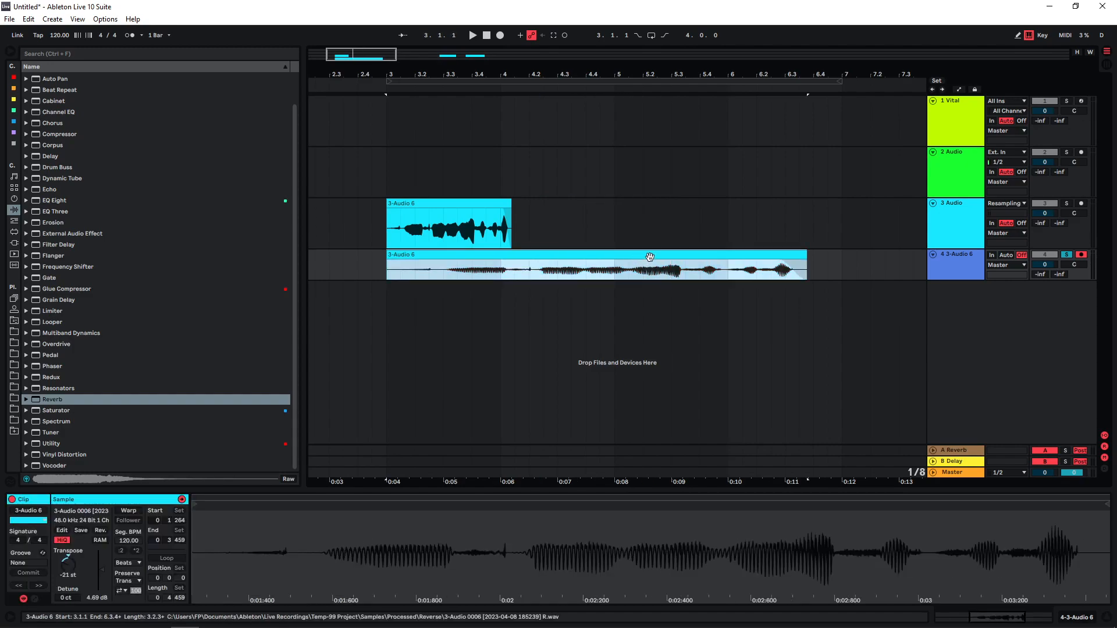
# Step: Play back the transposed copy and raise its clip gain to 8.75 dB
pyautogui.click(536, 276)
pyautogui.press('space')
pyautogui.press('space')
pyautogui.moveTo(102, 570); pyautogui.dragTo(102, 566)
pyautogui.press('space')
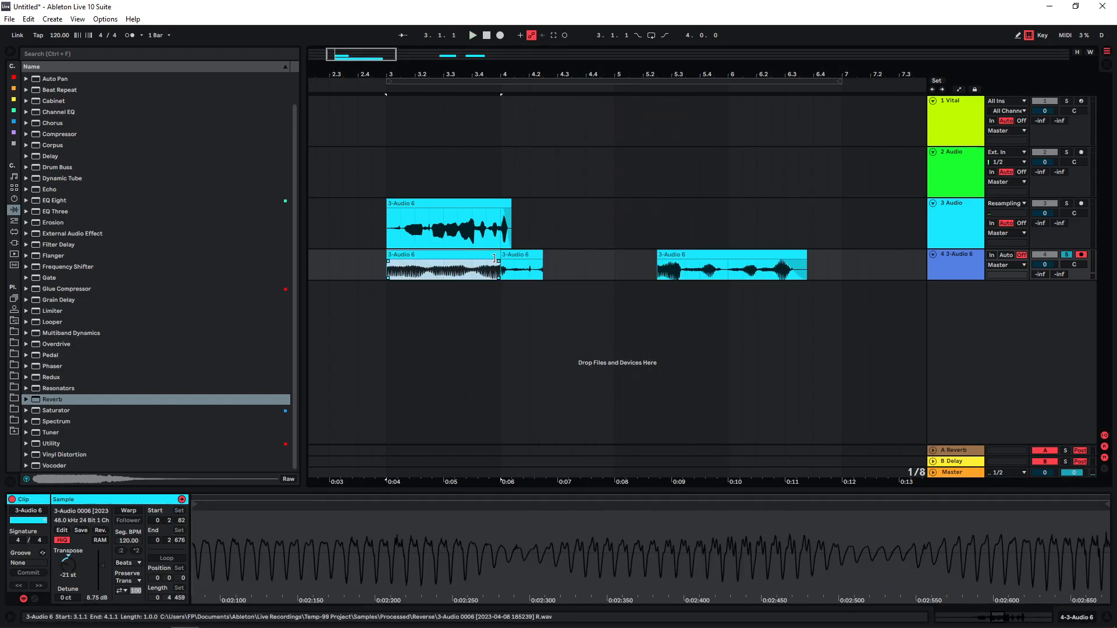
# Step: Delete the leftover pieces of the transposed copy, keeping only the sustained section at bar 3, and play it
pyautogui.moveTo(501, 254); pyautogui.dragTo(914, 267)
pyautogui.click(535, 254)
pyautogui.press('Delete')
pyautogui.click(387, 273)
pyautogui.press('space')
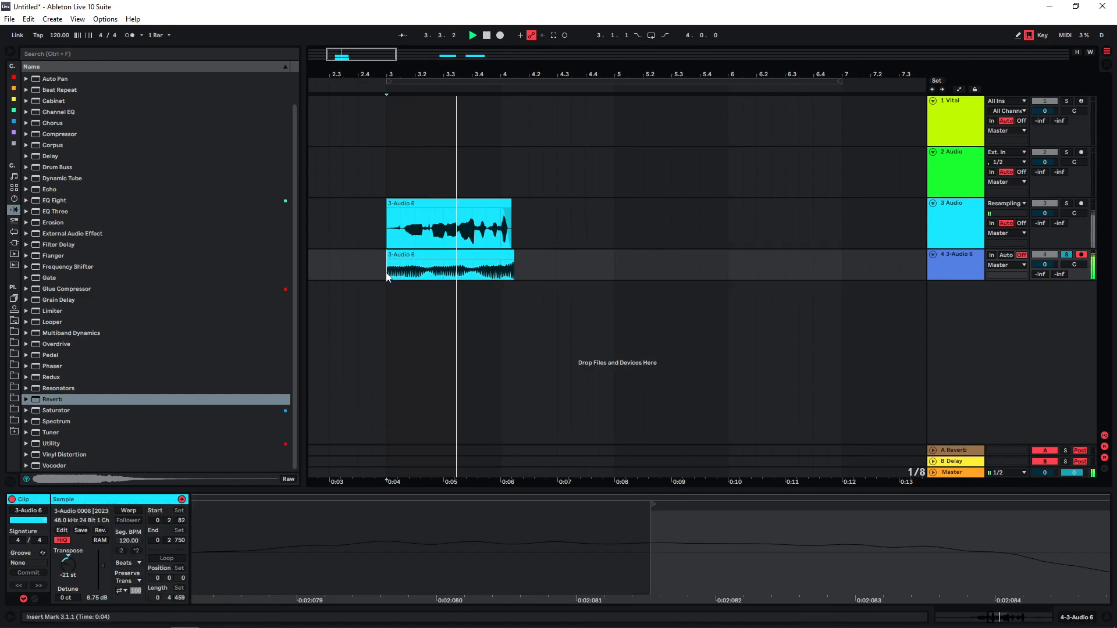
pyautogui.press('space')
# Step: Add EQ Eight with a band 4 high shelf of 11.3 dB at 758 Hz and a Glue Compressor to the 4 3-Audio 6 track
pyautogui.moveTo(64, 201); pyautogui.dragTo(337, 277)
pyautogui.moveTo(220, 537); pyautogui.dragTo(172, 514)
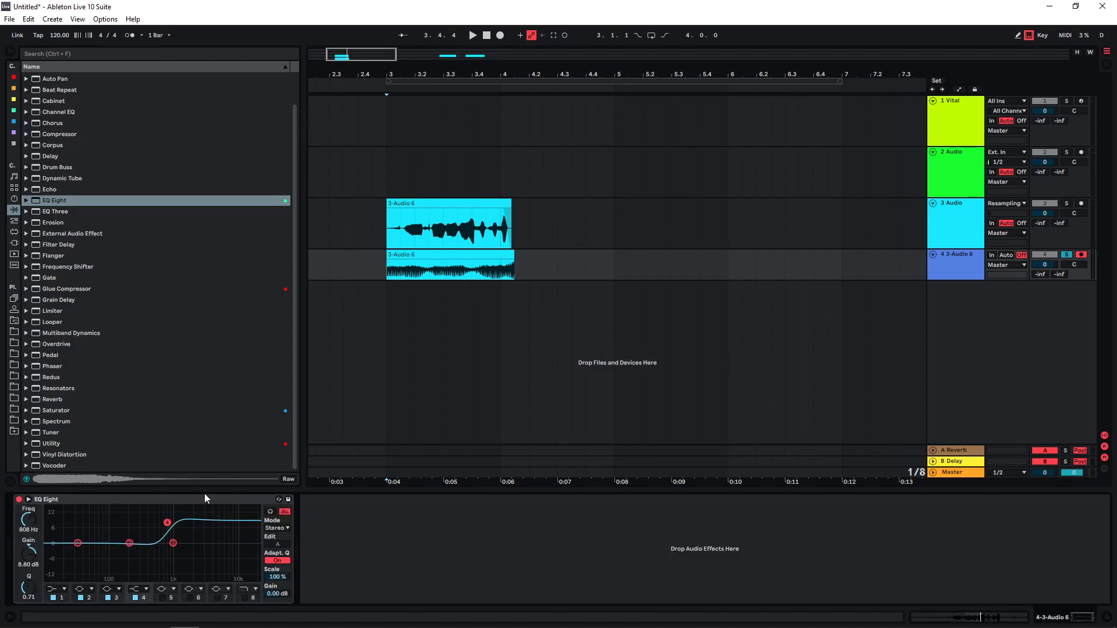
pyautogui.press('space')
pyautogui.moveTo(167, 522); pyautogui.dragTo(165, 517)
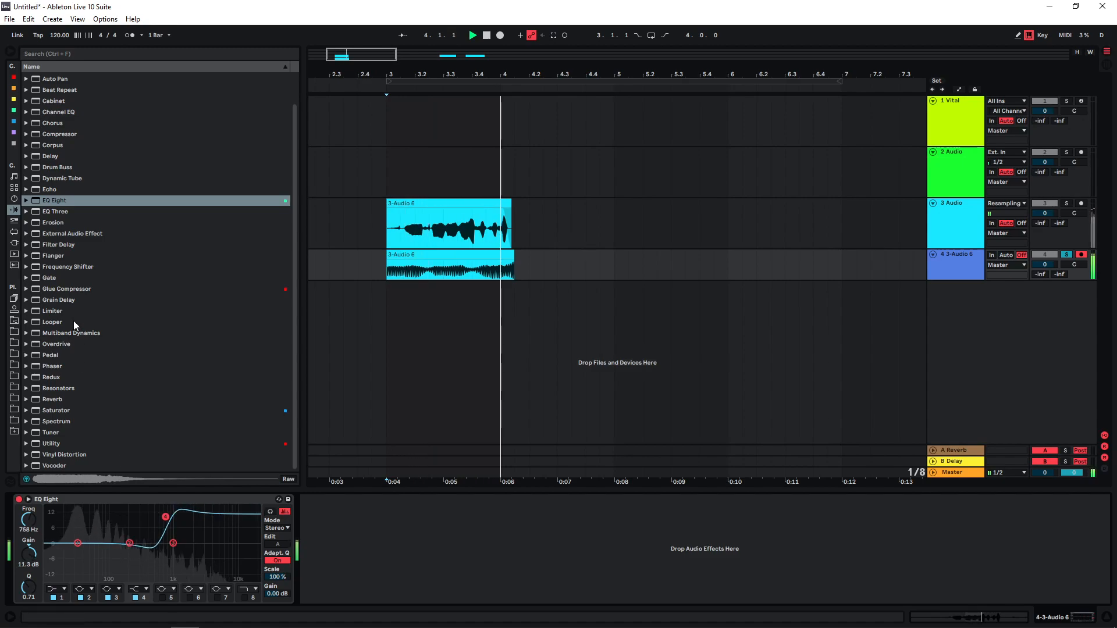
pyautogui.doubleClick(66, 289)
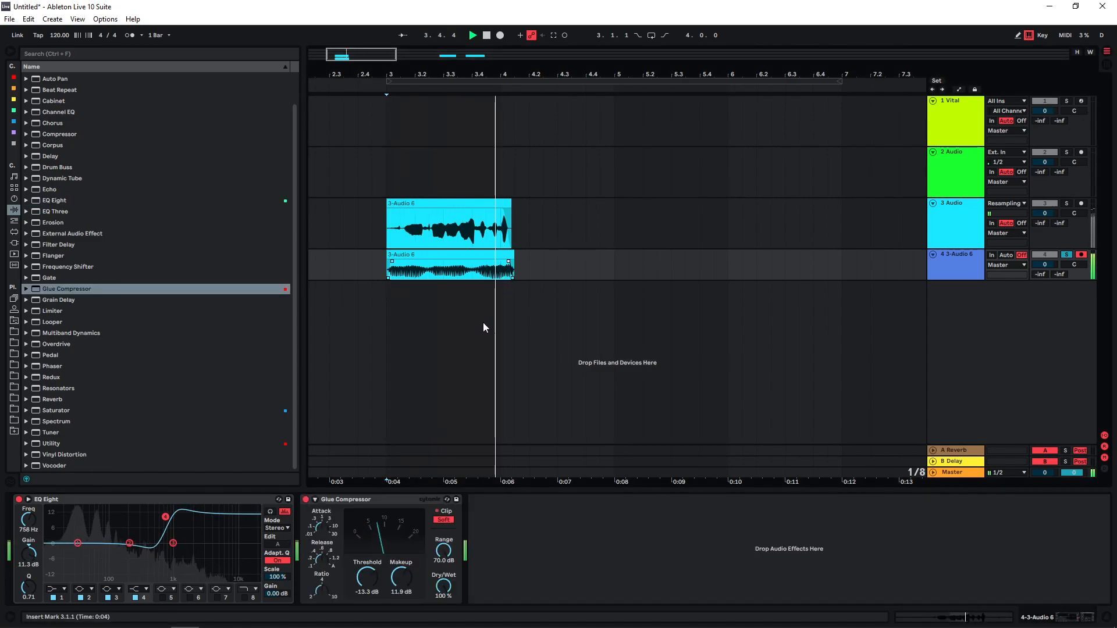
# Step: Solo the 3 Audio track, play its 3-Audio 6 clip and bypass the Reverb
pyautogui.click(461, 203)
pyautogui.press('space')
pyautogui.hotkey('shift', 'Tab')
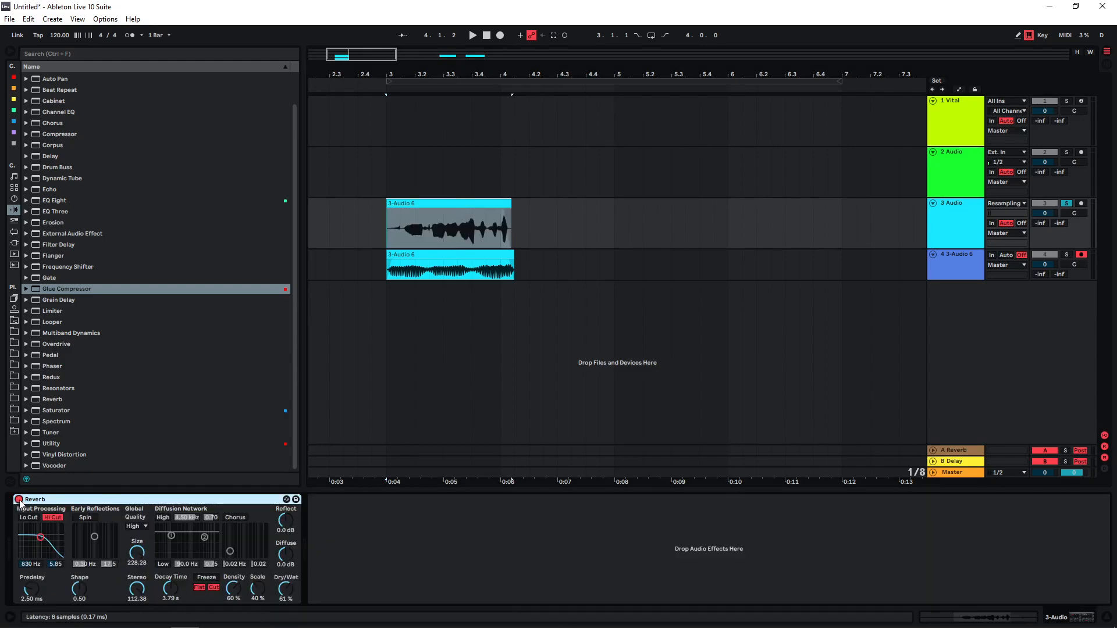
pyautogui.click(423, 205)
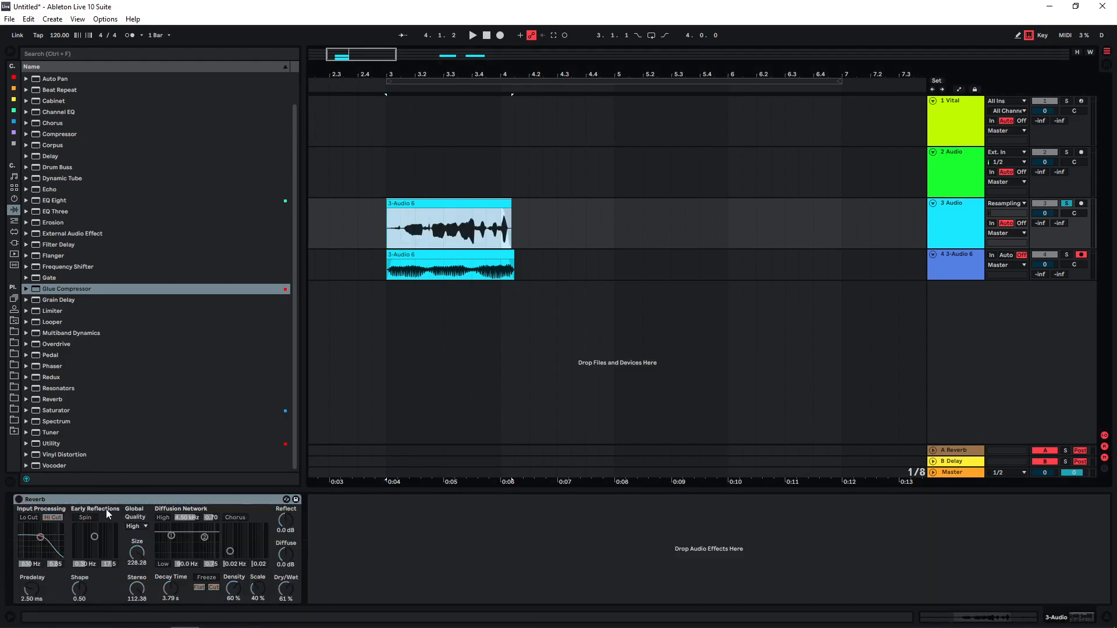
# Step: Reverse the 3-Audio 6 clips on both tracks back to their forward direction and play the lower one
pyautogui.doubleClick(416, 228)
pyautogui.click(104, 531)
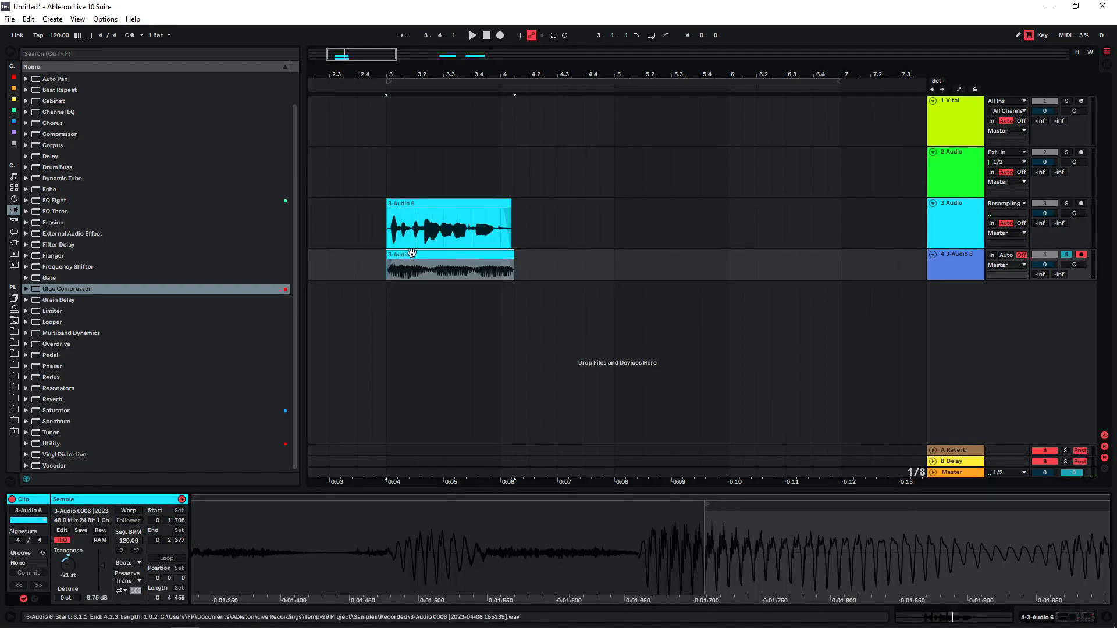
pyautogui.press('space')
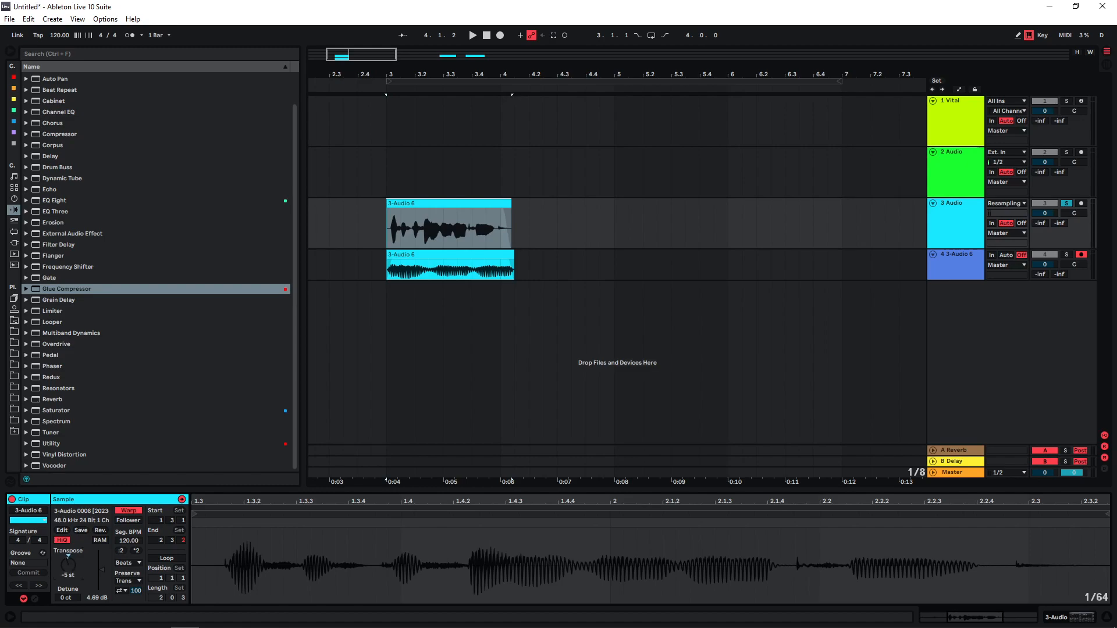
# Step: Transpose the 3-Audio 6 clip on the 3 Audio track by -14 st and play it
pyautogui.press('space')
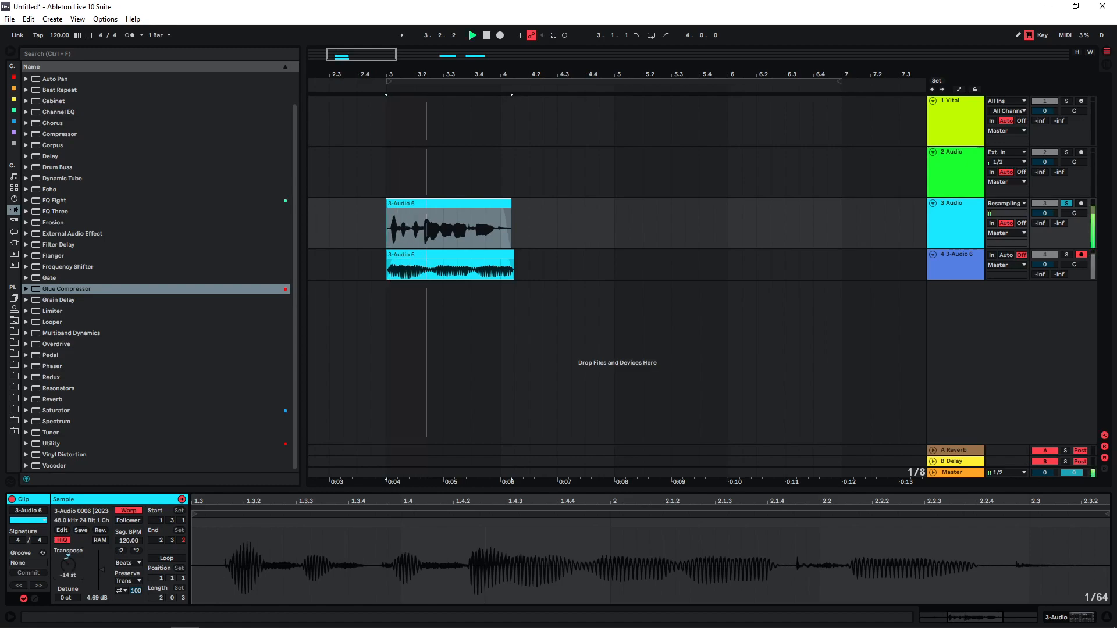
pyautogui.press('space')
pyautogui.press('space')
# Step: Set the transposition of the 3-Audio 6 clip on the 3 Audio track to -8 st while auditioning it
pyautogui.press('Up')
pyautogui.press('Up')
pyautogui.press('Up')
pyautogui.press('Up')
pyautogui.press('Up')
pyautogui.press('space')
pyautogui.press('space')
pyautogui.press('Up')
pyautogui.press('space')
pyautogui.press('space')
pyautogui.click(425, 214)
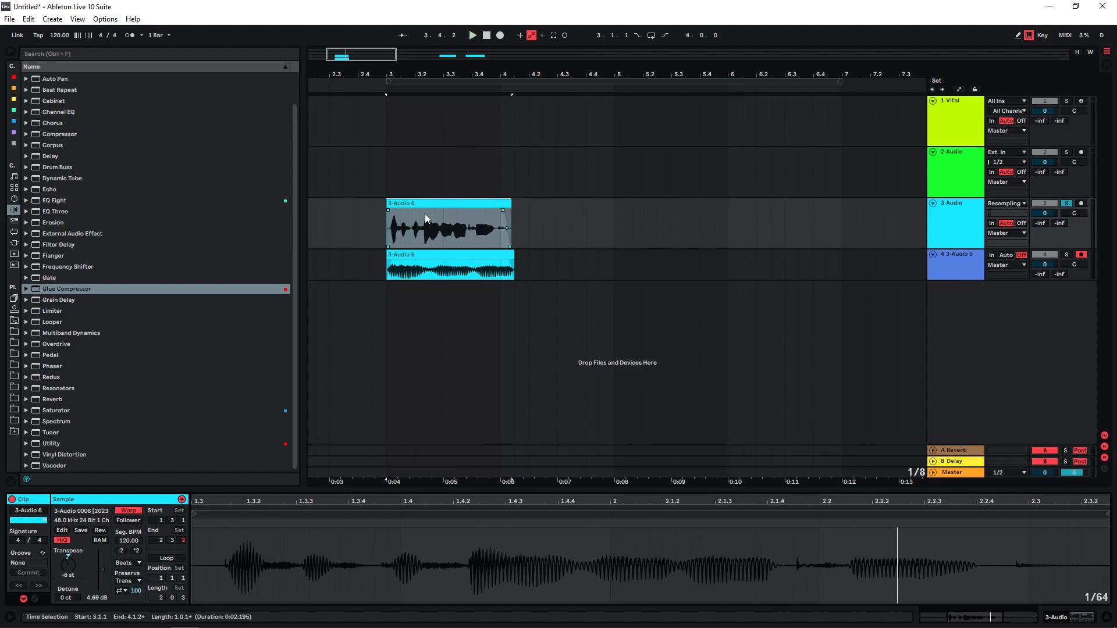
# Step: Try the Texture, Complex and Complex Pro warp modes on the 3-Audio 6 clip of the 3 Audio track while playing it
pyautogui.click(135, 563)
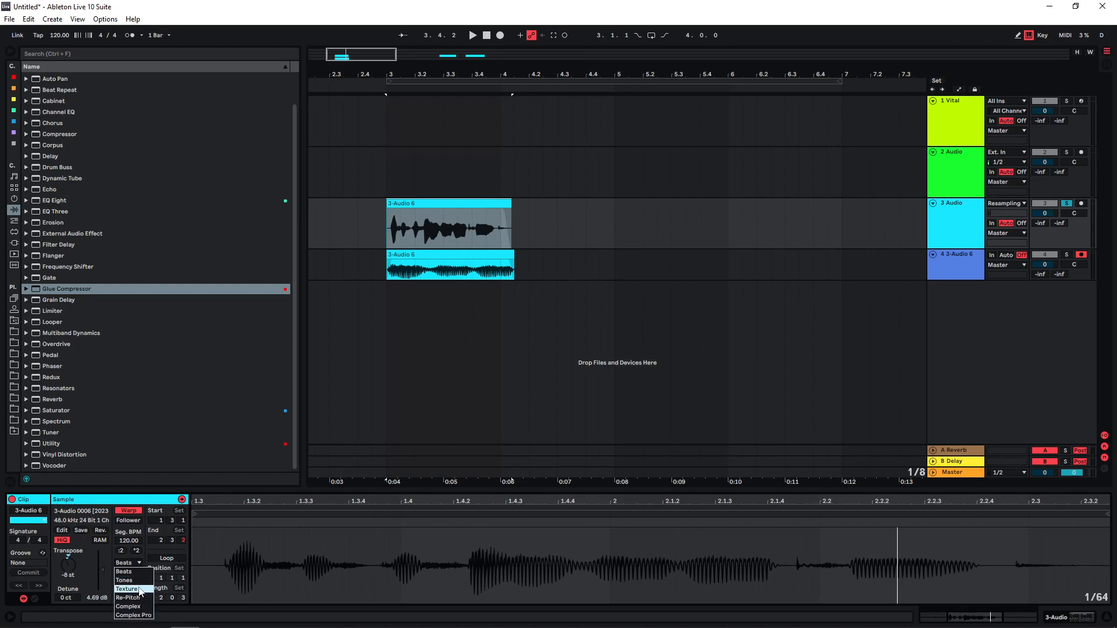
pyautogui.click(140, 590)
pyautogui.press('space')
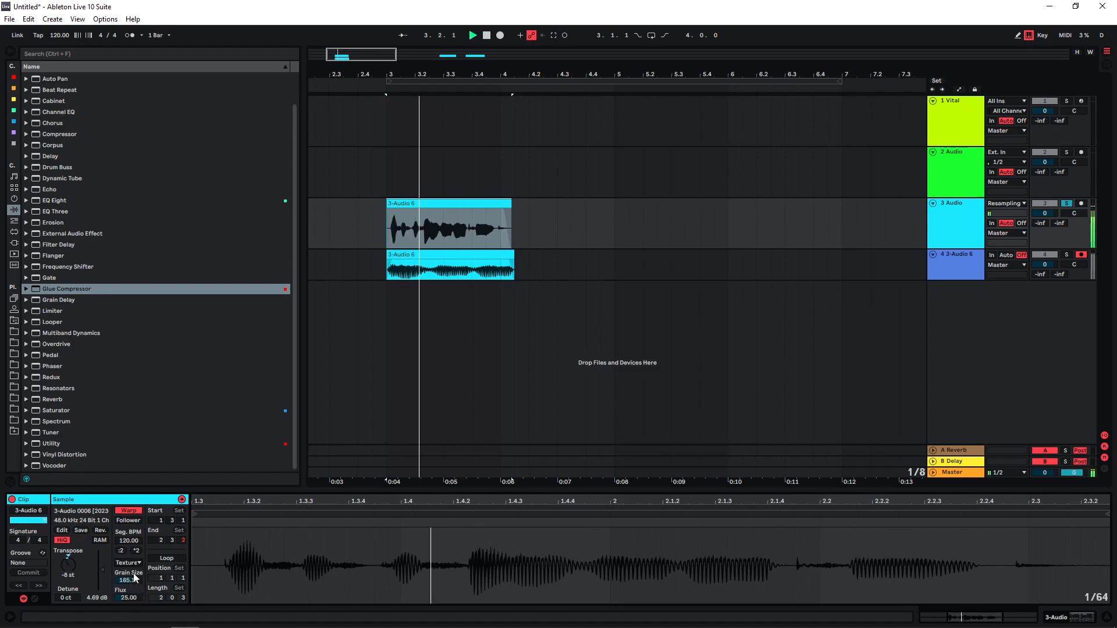
pyautogui.click(131, 566)
pyautogui.click(132, 577)
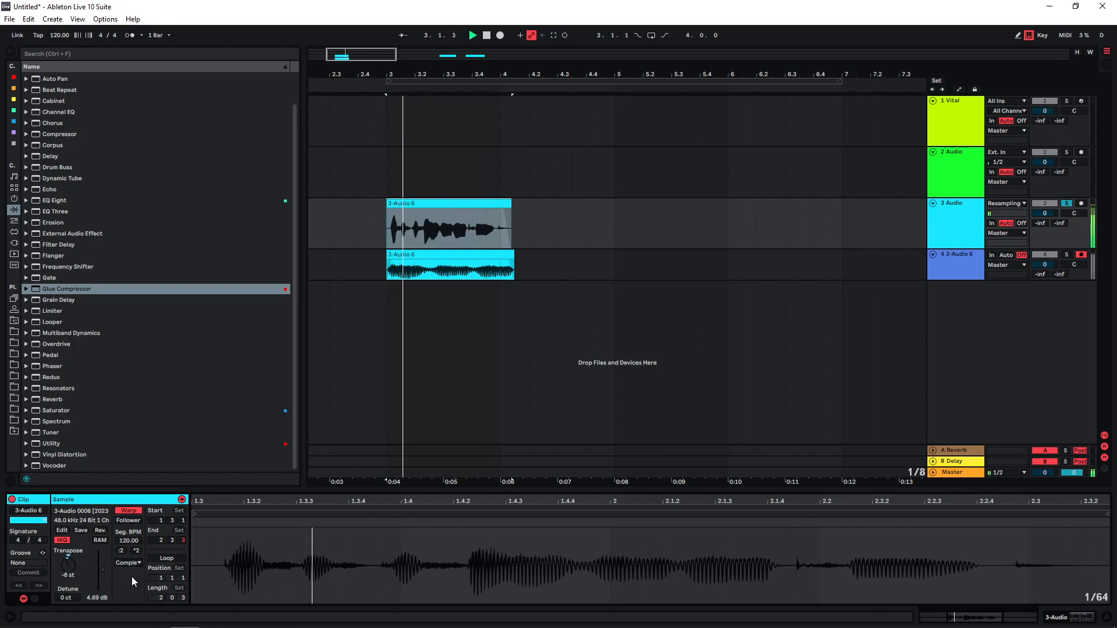
pyautogui.click(132, 564)
pyautogui.click(130, 574)
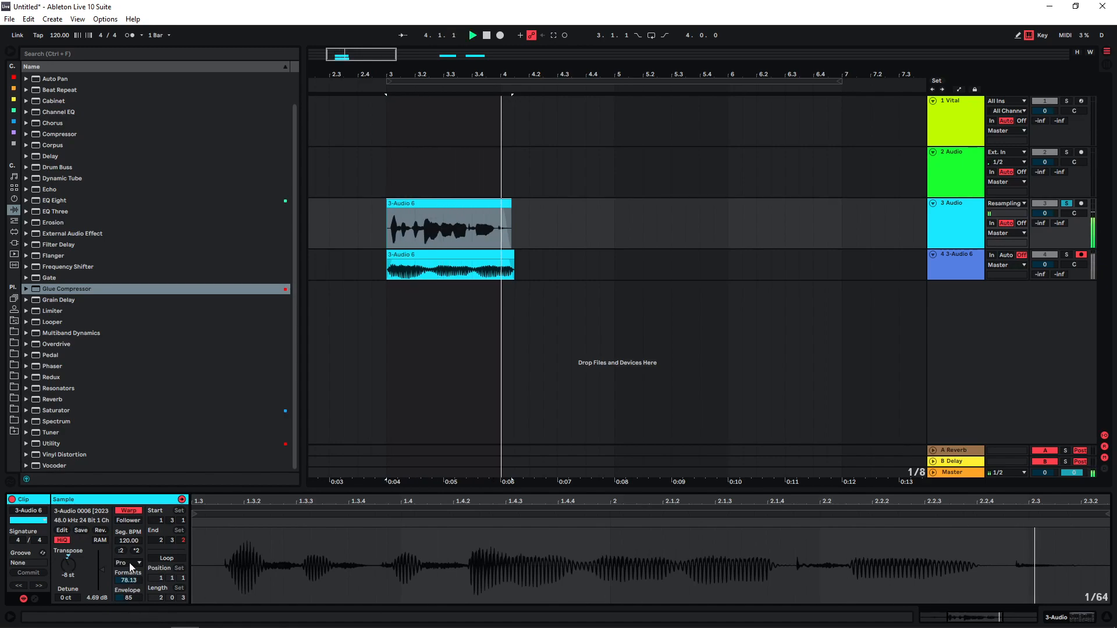
pyautogui.press('space')
# Step: Set the warp mode of the 3-Audio 6 clip on the 3 Audio track to Complex and play it from bar 3
pyautogui.click(387, 172)
pyautogui.click(427, 240)
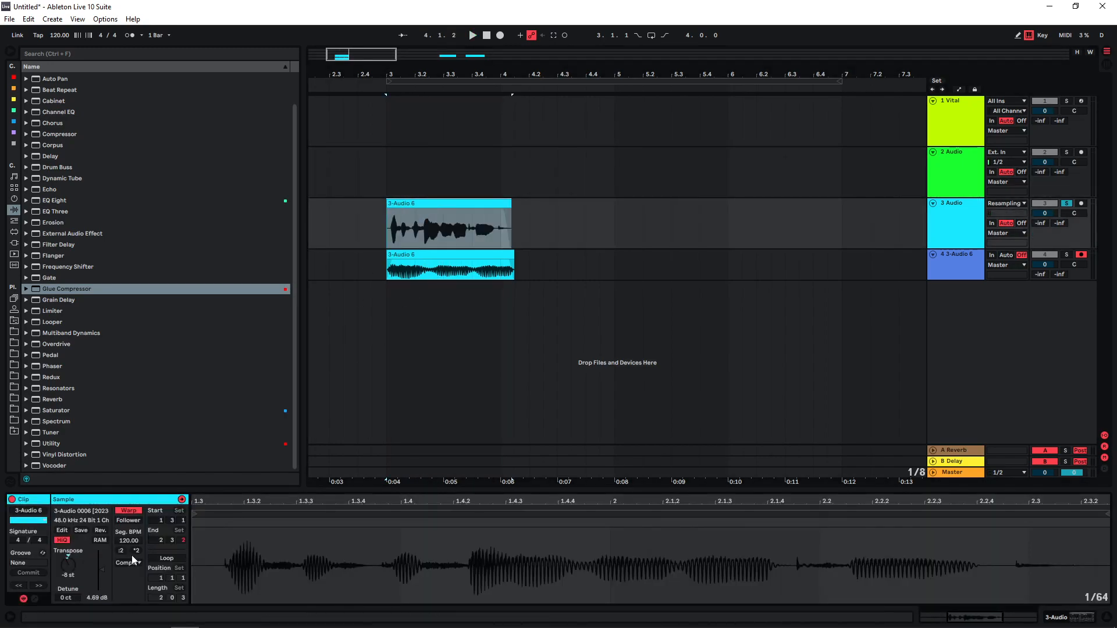
pyautogui.click(123, 563)
pyautogui.click(128, 571)
pyautogui.click(386, 174)
pyautogui.press('space')
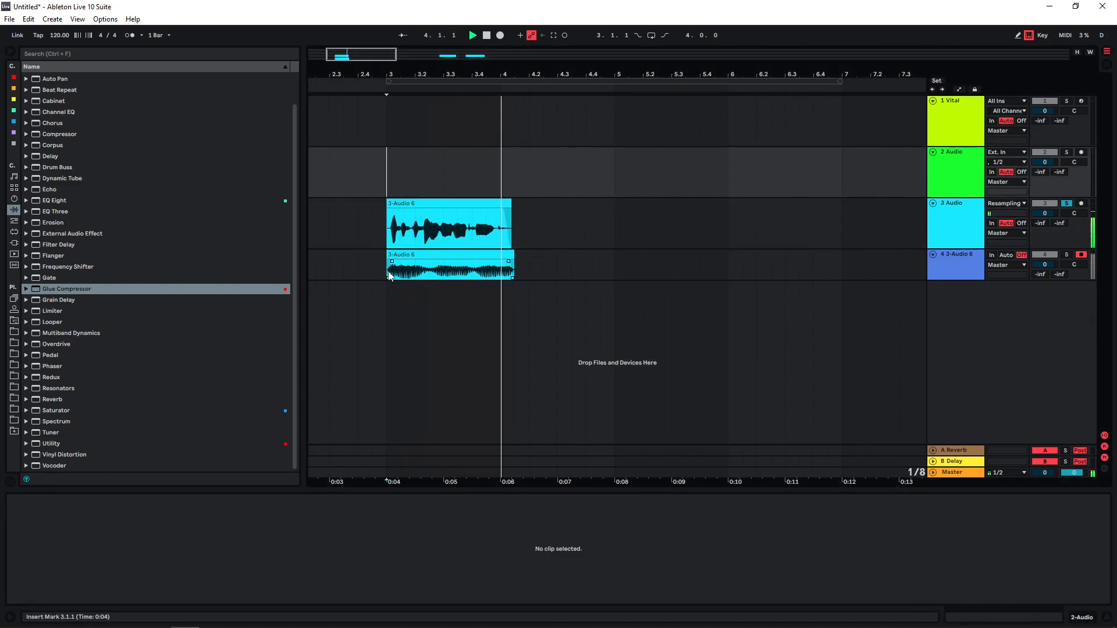
pyautogui.press('space')
# Step: Add a Vocoder to the 3 Audio track
pyautogui.click(402, 204)
pyautogui.click(371, 239)
pyautogui.click(59, 465)
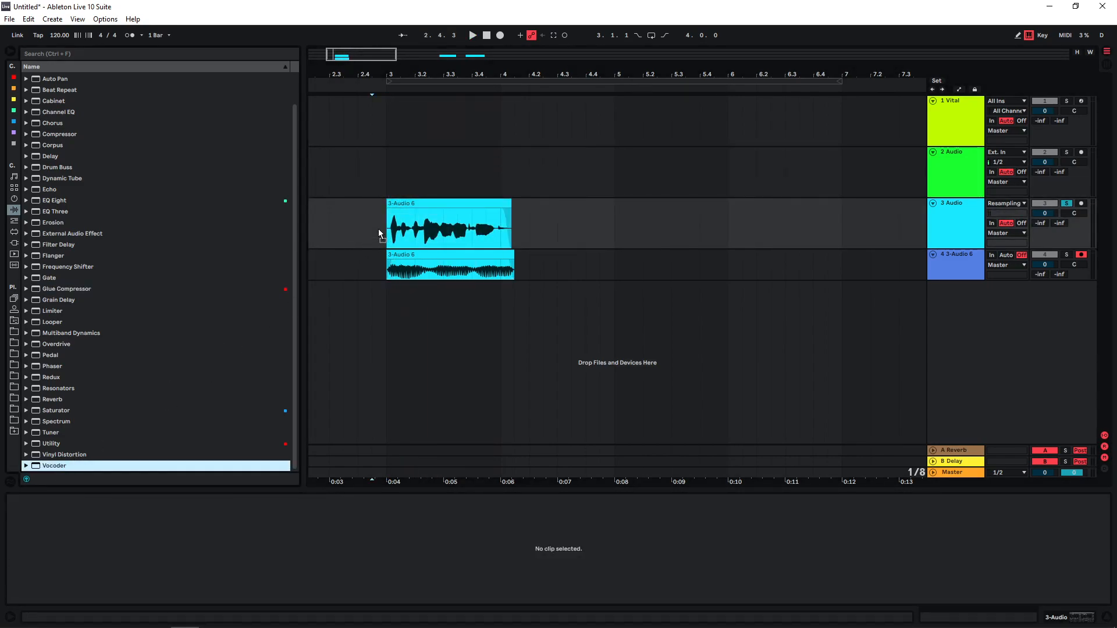
pyautogui.moveTo(379, 233); pyautogui.dragTo(379, 233)
# Step: Insert an EQ Eight before the Vocoder, boost its band 4 high shelf by about 5.58 dB at 758 Hz, and play the clip
pyautogui.moveTo(54, 200); pyautogui.dragTo(305, 540)
pyautogui.moveTo(511, 543); pyautogui.dragTo(460, 530)
pyautogui.press('space')
pyautogui.press('space')
# Step: Set the Vocoder's carrier to External with audio from the 4-3-Audio 6 track and play the result
pyautogui.click(623, 520)
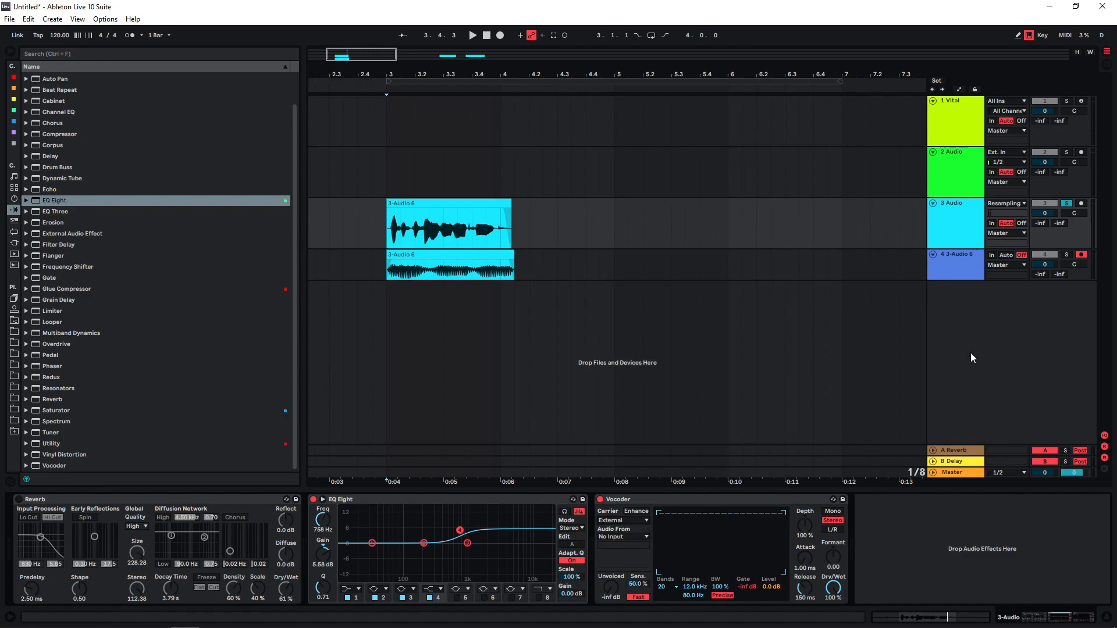
pyautogui.click(617, 536)
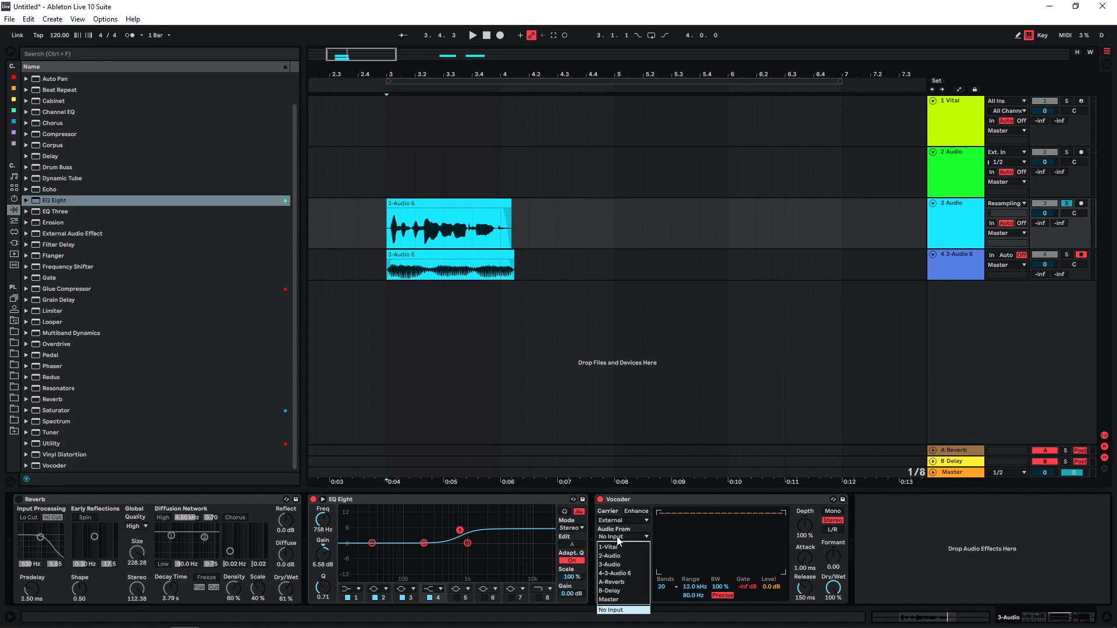
pyautogui.click(616, 573)
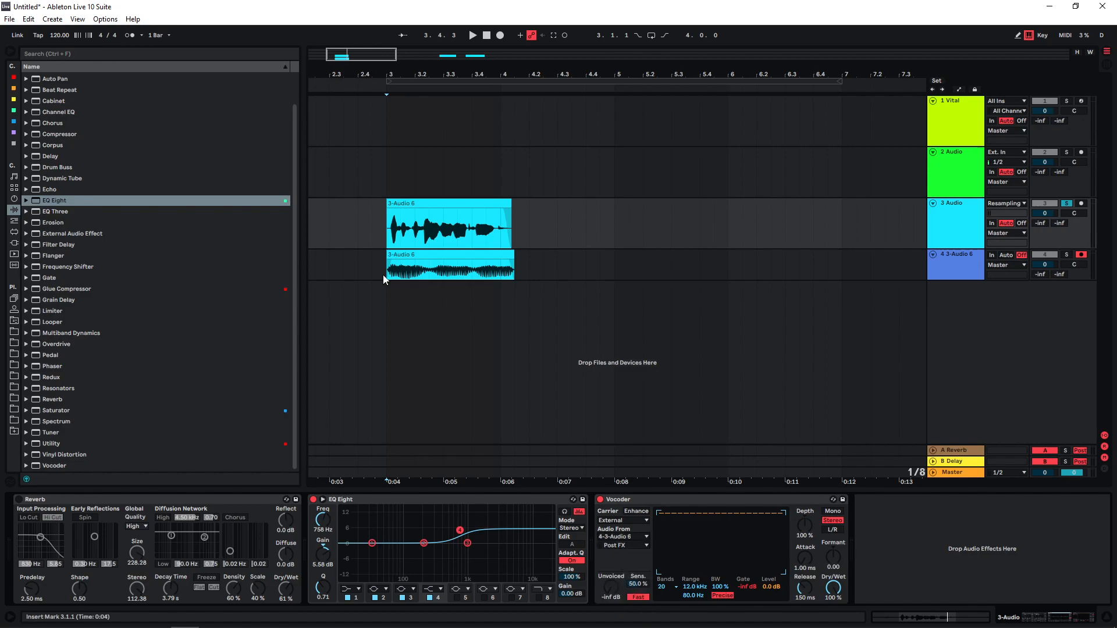
pyautogui.press('space')
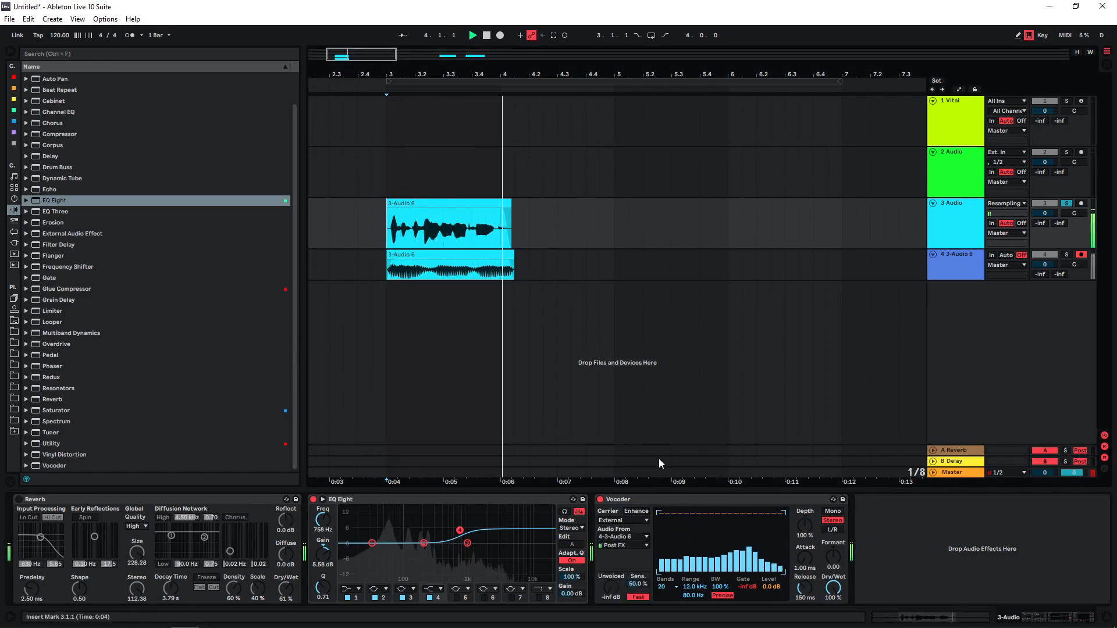
pyautogui.press('space')
# Step: Set the Vocoder's Dry/Wet to 52% while auditioning the clip
pyautogui.click(657, 460)
pyautogui.click(389, 228)
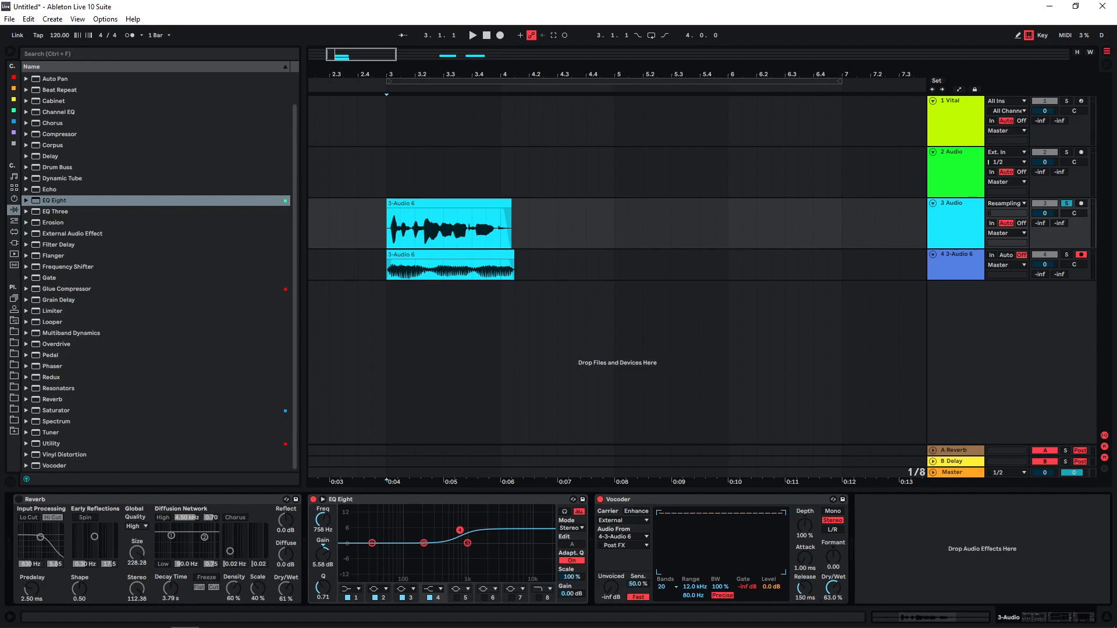
pyautogui.press('space')
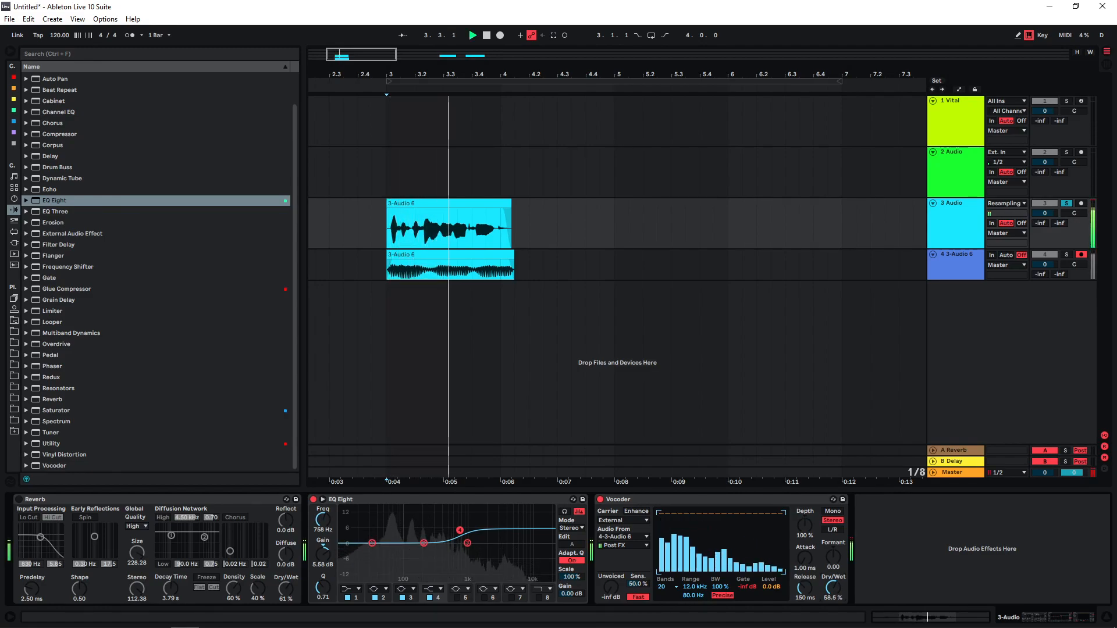
pyautogui.moveTo(833, 588)
pyautogui.mouseDown()
pyautogui.moveTo(833, 608)
pyautogui.moveTo(833, 591)
pyautogui.mouseUp()
pyautogui.press('space')
pyautogui.press('space')
pyautogui.press('space')
pyautogui.press('space')
pyautogui.press('space')
pyautogui.press('space')
# Step: Compare the clip's sound with the Vocoder bypassed and enabled
pyautogui.click(600, 499)
pyautogui.press('space')
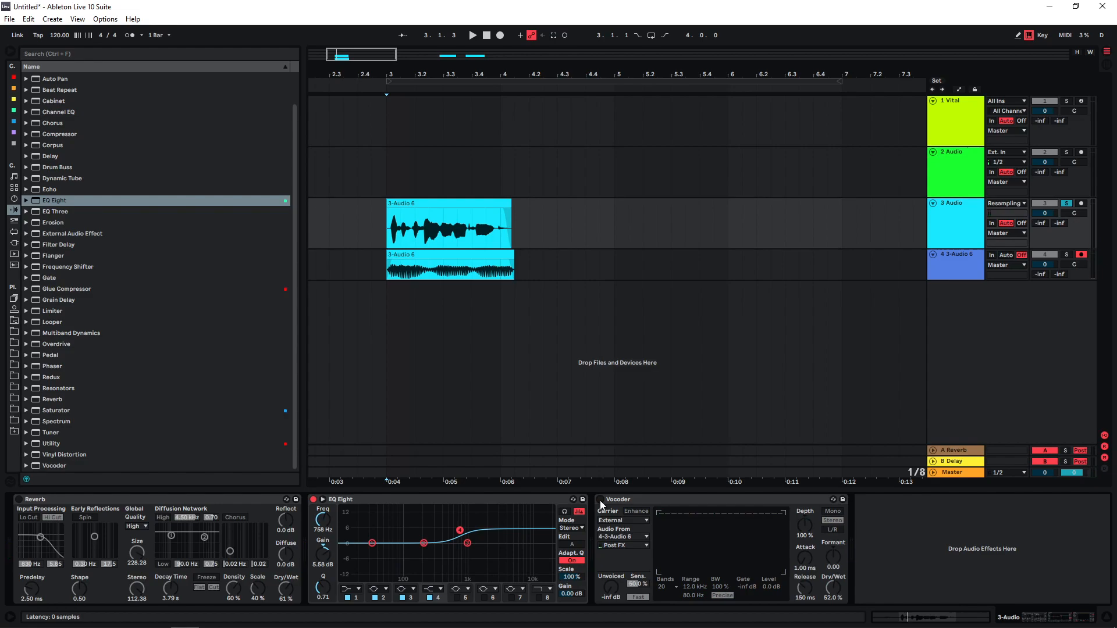
pyautogui.press('space')
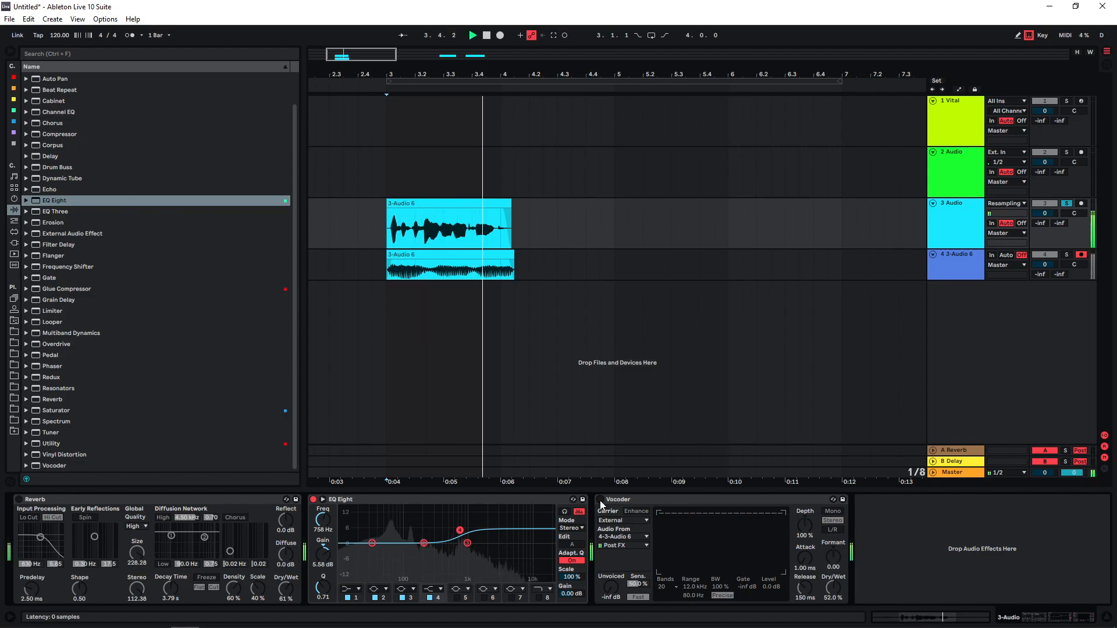
pyautogui.press('space')
pyautogui.click(600, 501)
pyautogui.press('space')
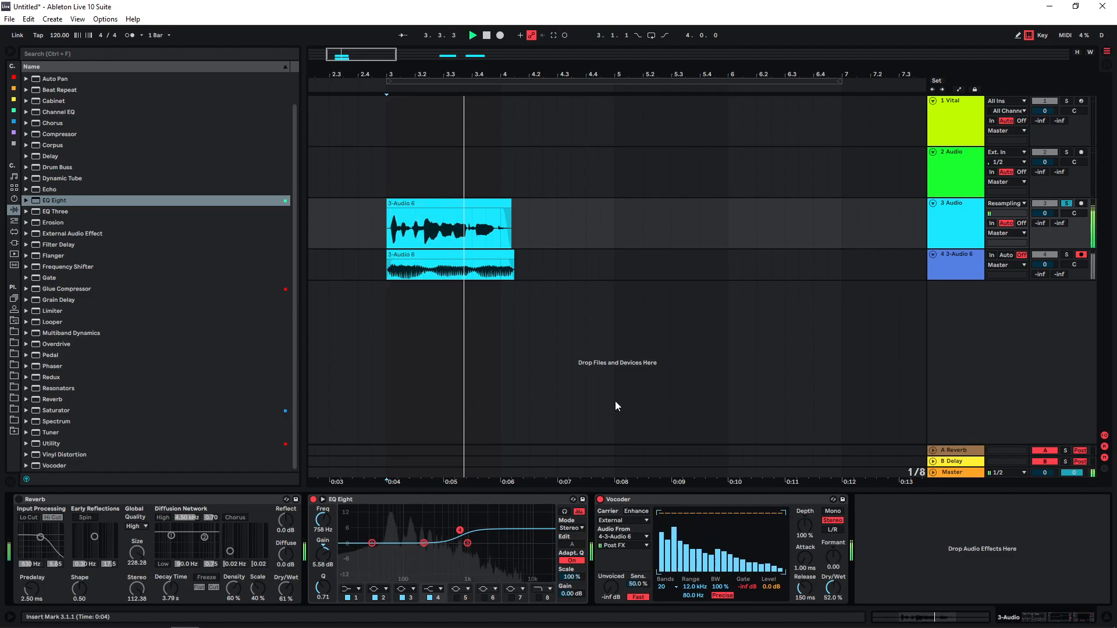
pyautogui.press('space')
pyautogui.click(770, 501)
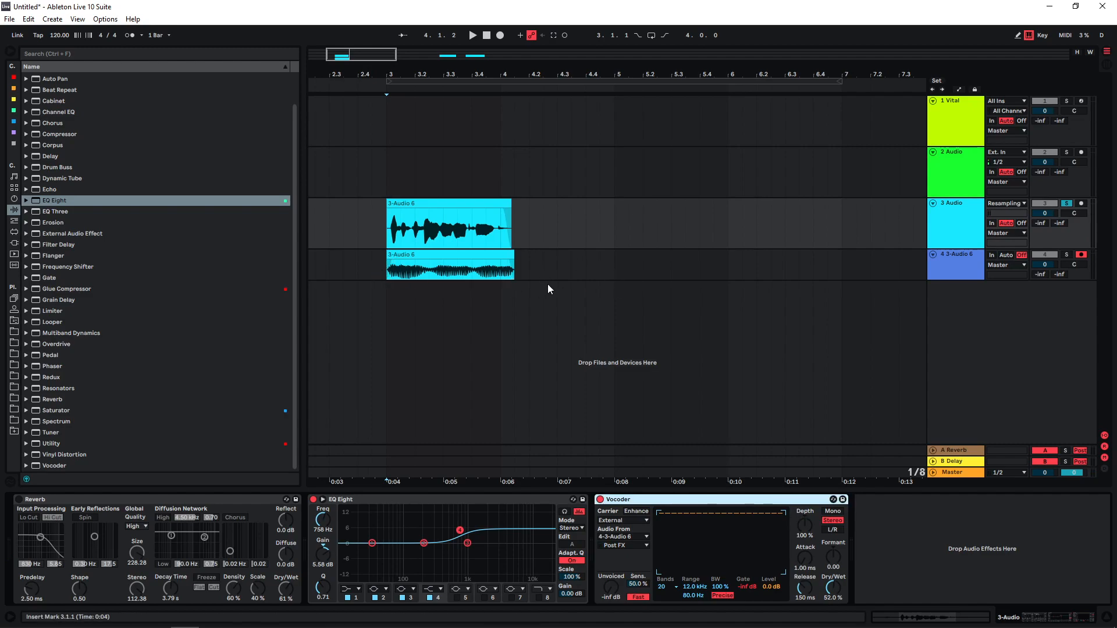
# Step: Lower the Vocoder's Depth in stages to 36% while playing the clip
pyautogui.moveTo(805, 524); pyautogui.dragTo(805, 544)
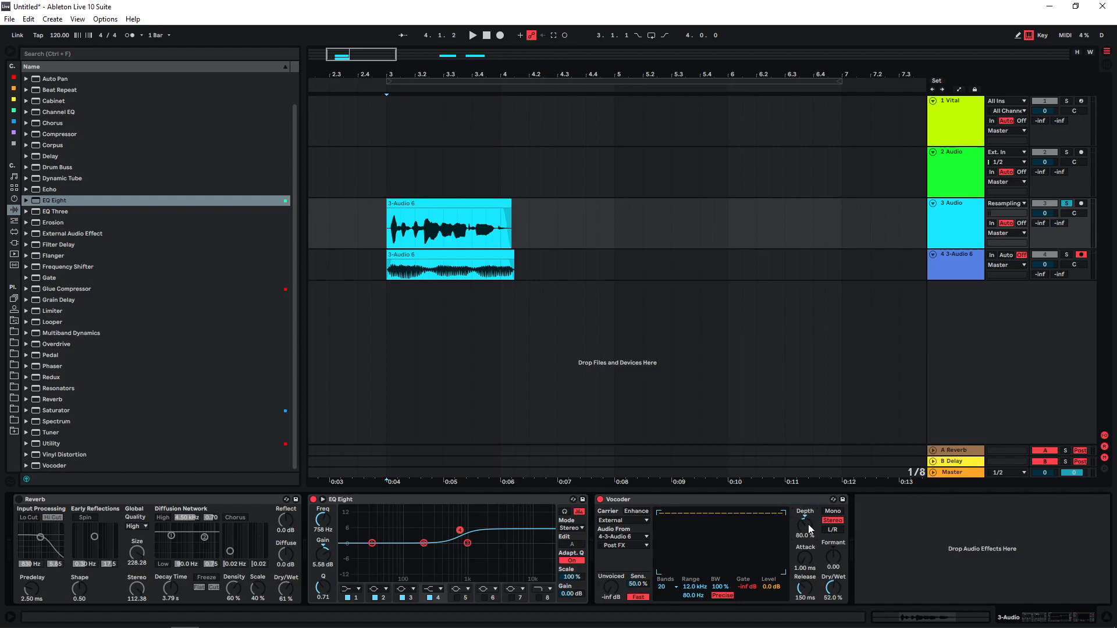
pyautogui.click(389, 188)
pyautogui.click(393, 246)
pyautogui.press('space')
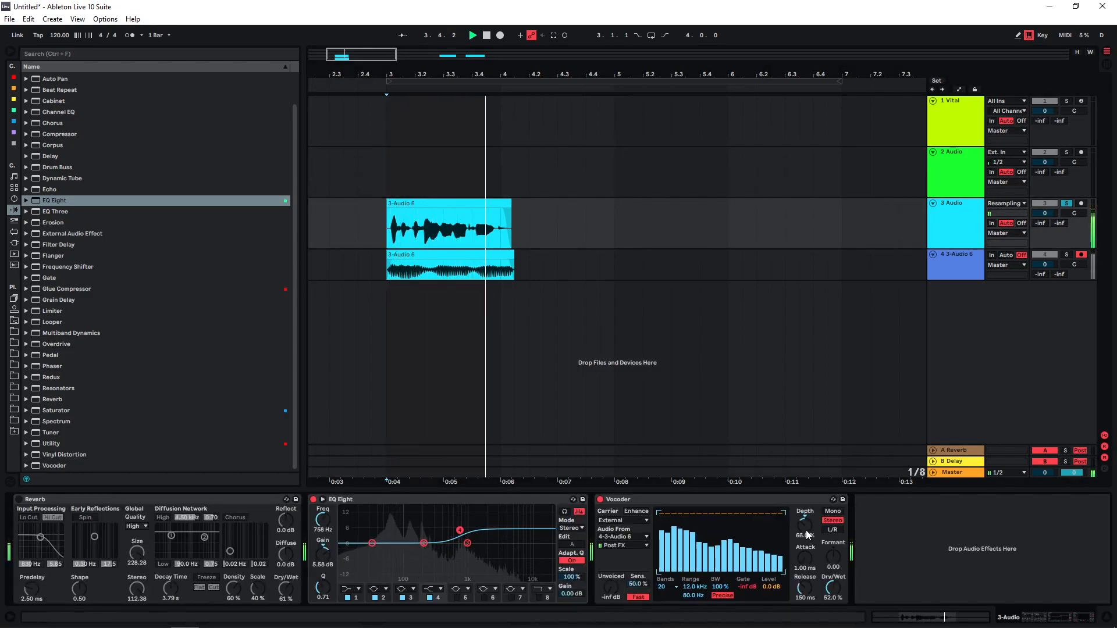
pyautogui.press('space')
pyautogui.press('space')
pyautogui.moveTo(806, 530)
pyautogui.mouseDown()
pyautogui.moveTo(806, 488)
pyautogui.moveTo(806, 564)
pyautogui.moveTo(806, 547)
pyautogui.mouseUp()
pyautogui.press('space')
pyautogui.press('space')
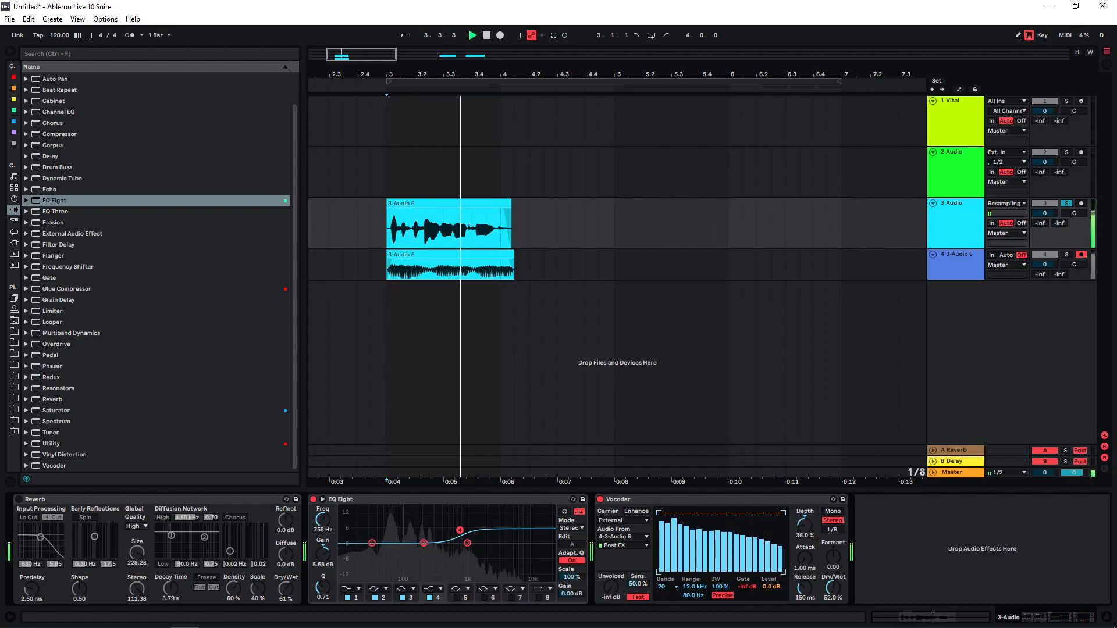
# Step: Insert a second EQ Eight after the Vocoder, boost its high shelf by about 3.84 dB at 1.35 kHz, and play the clip
pyautogui.moveTo(55, 200); pyautogui.dragTo(920, 569)
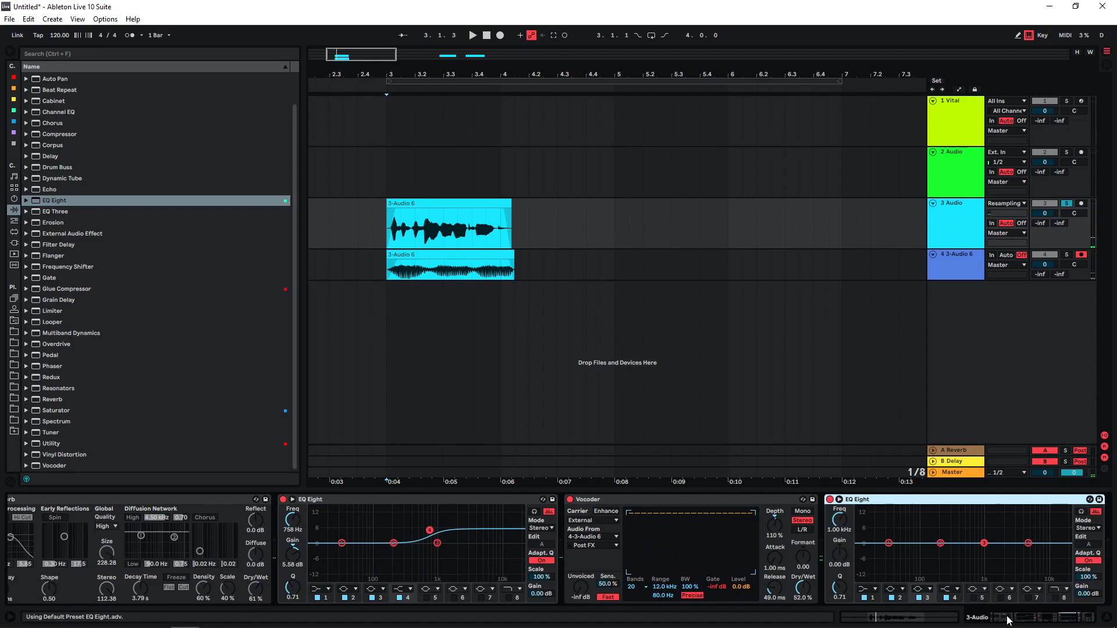
pyautogui.moveTo(1008, 620); pyautogui.dragTo(1025, 620)
pyautogui.moveTo(803, 544); pyautogui.dragTo(791, 540)
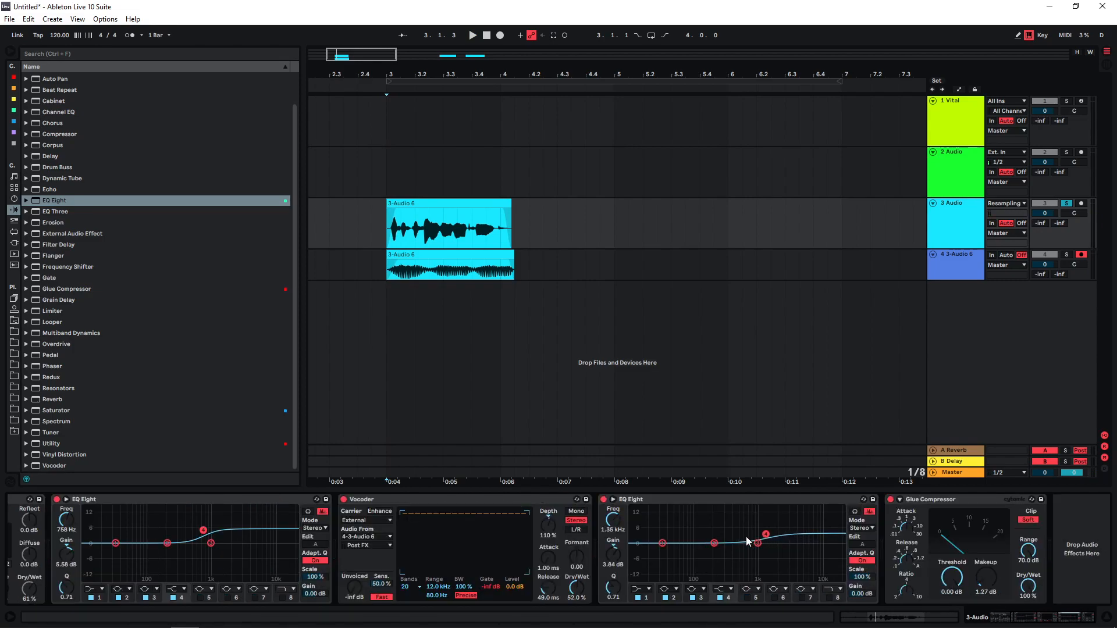
pyautogui.press('space')
pyautogui.press('space')
# Step: Dip the second EQ Eight's low bands, band 1 to about -3.35 dB at 29.7 Hz, and raise its high shelf to about 5.08 dB at 1.26 kHz
pyautogui.moveTo(714, 543); pyautogui.dragTo(691, 551)
pyautogui.press('space')
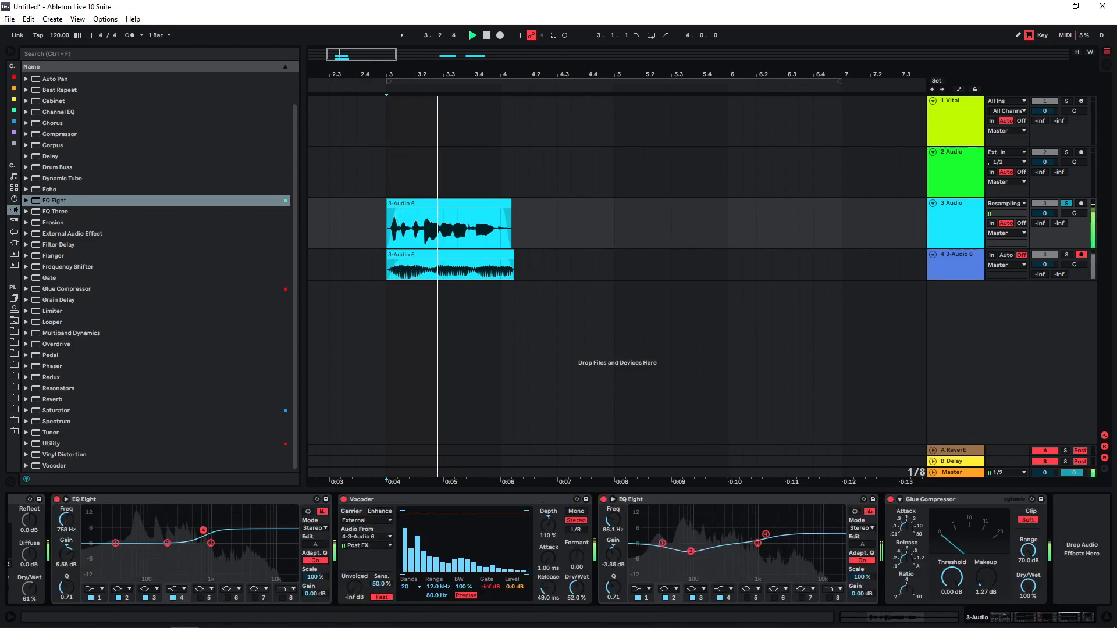
pyautogui.moveTo(766, 535); pyautogui.dragTo(764, 531)
pyautogui.press('space')
pyautogui.press('space')
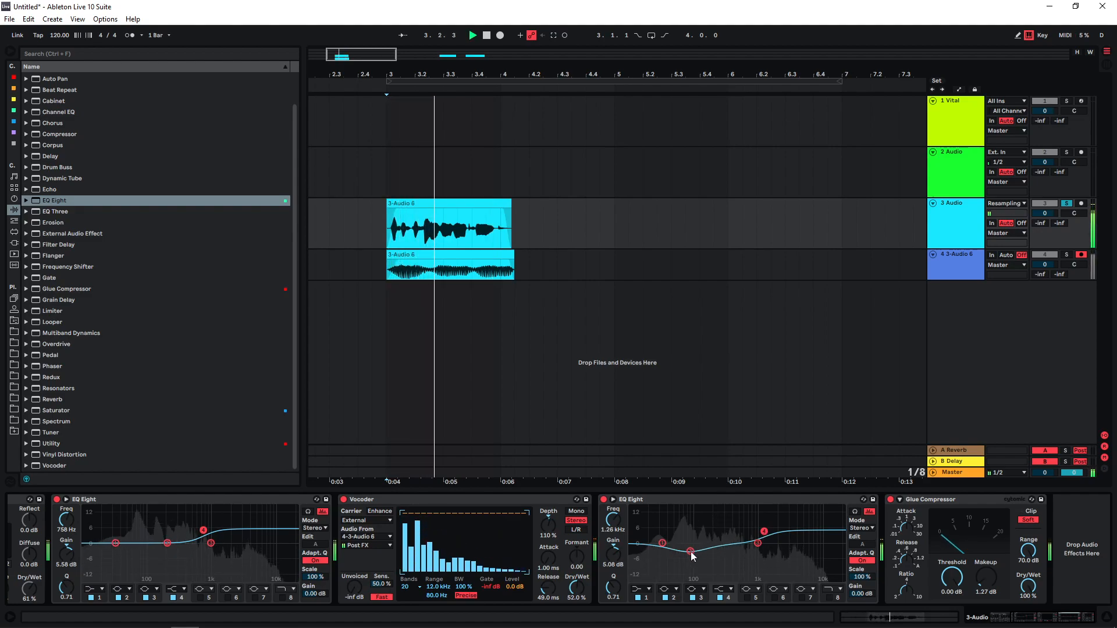
pyautogui.moveTo(690, 552); pyautogui.dragTo(686, 556)
# Step: Set the Glue Compressor's Makeup to about 6.19 dB while auditioning the clip
pyautogui.press('space')
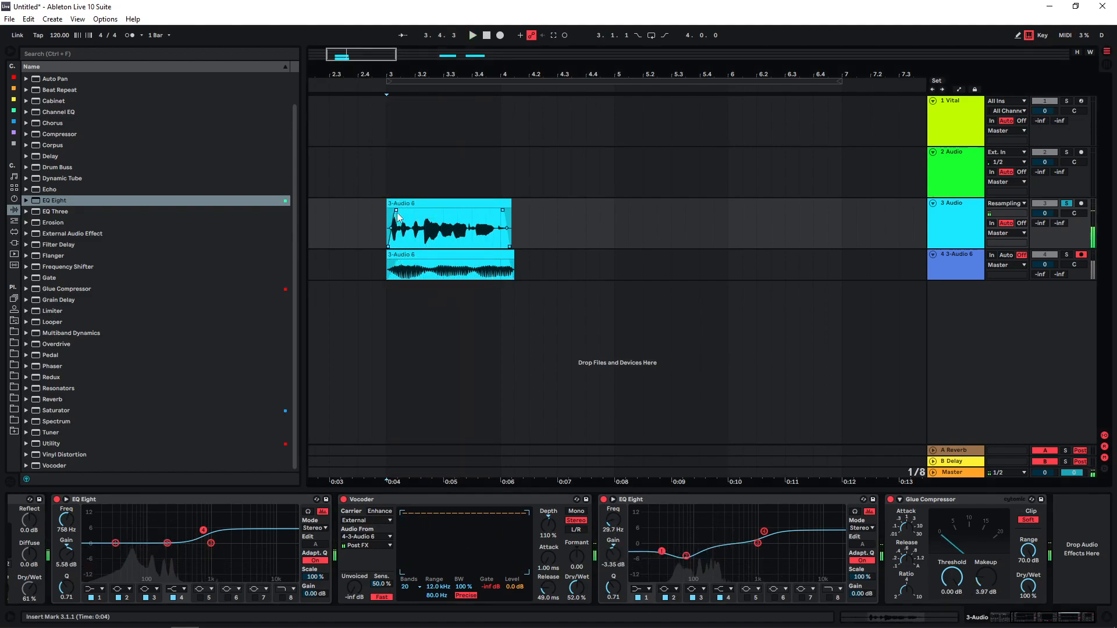
pyautogui.press('space')
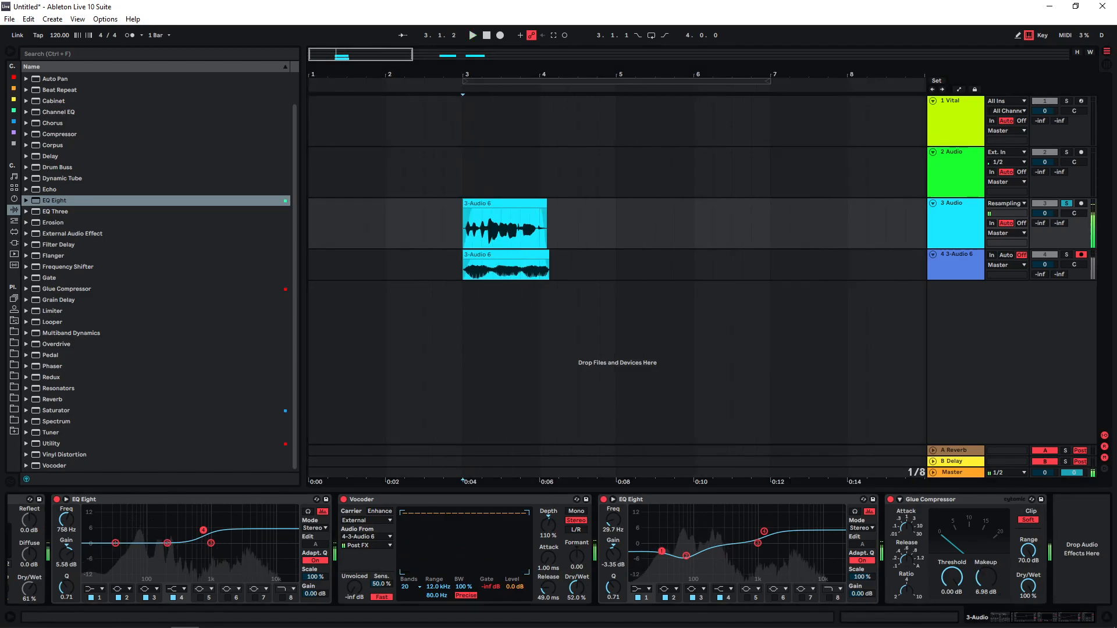
pyautogui.press('space')
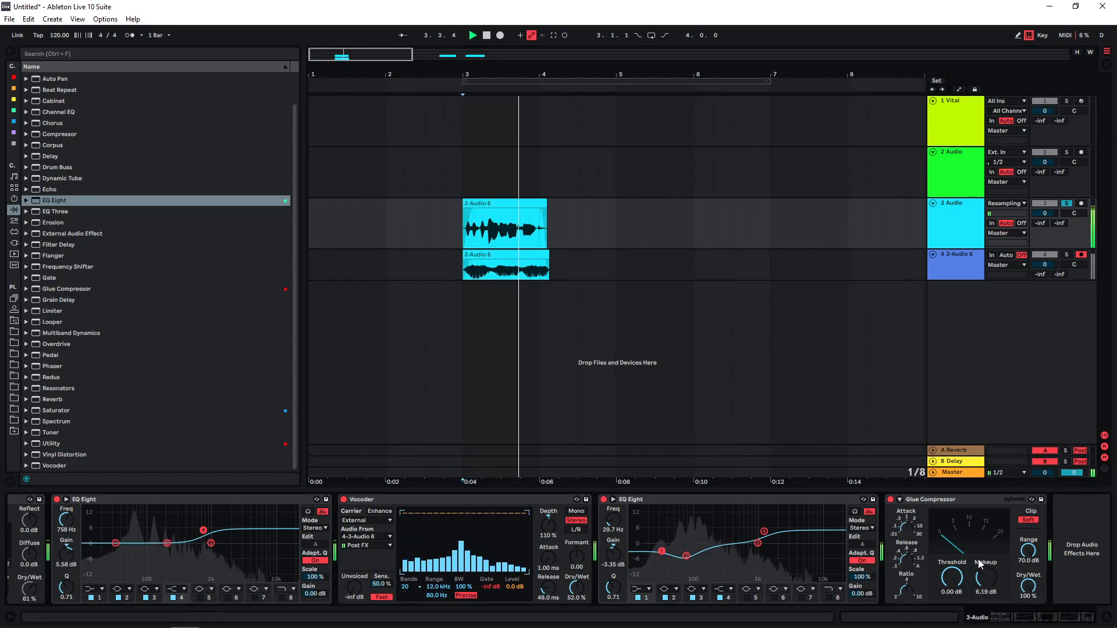
# Step: Insert a new audio track and record the processed clip's playback onto it from bar 3
pyautogui.hotkey('ctrl', 't')
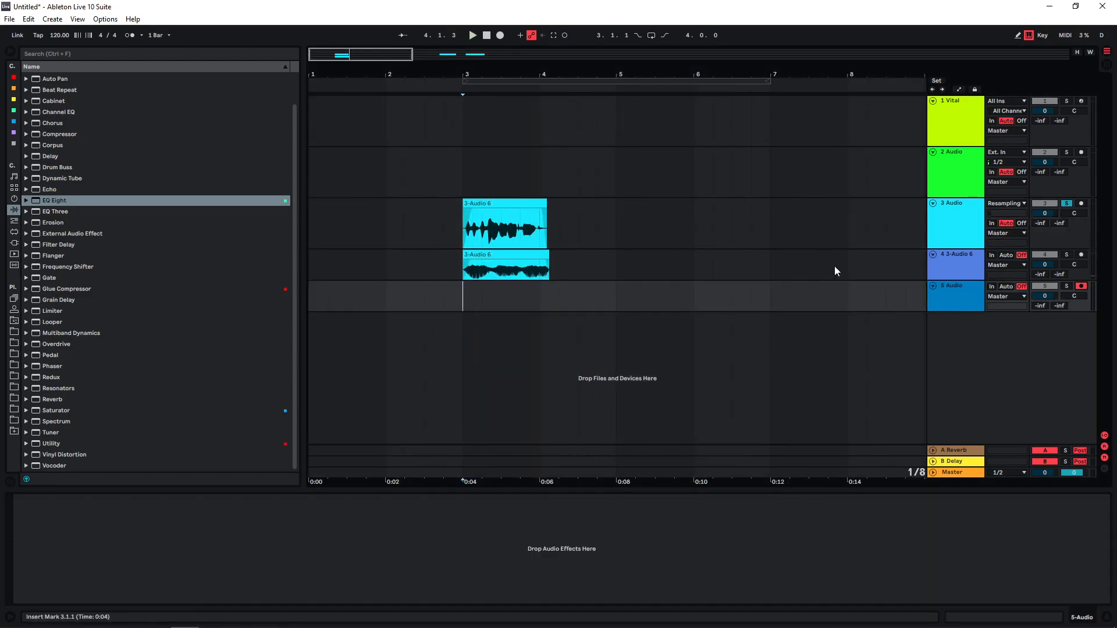
pyautogui.click(465, 181)
pyautogui.moveTo(507, 297); pyautogui.dragTo(464, 297)
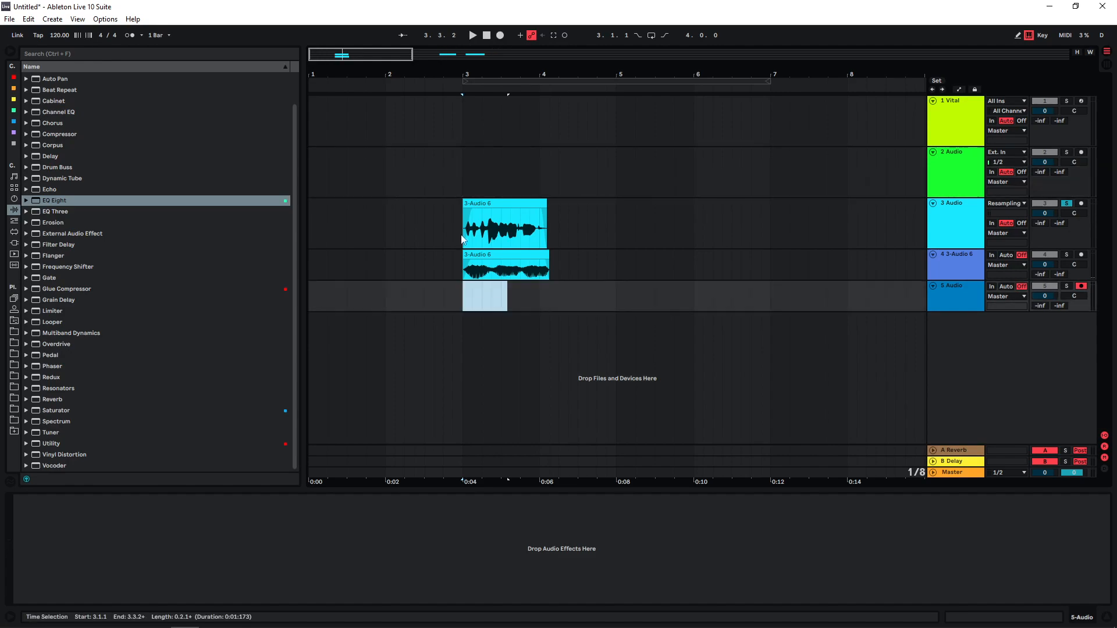
pyautogui.click(464, 230)
pyautogui.click(500, 36)
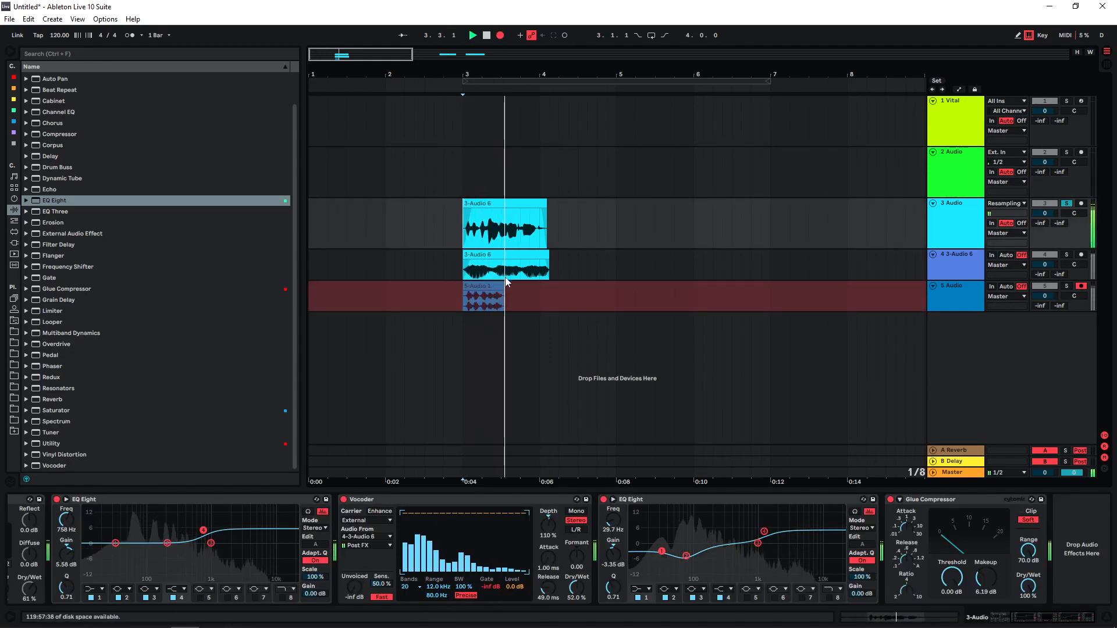
pyautogui.press('space')
# Step: Transpose the 3-Audio 6 clip on the 3 Audio track to -29 st and play it
pyautogui.moveTo(1060, 616); pyautogui.dragTo(1043, 617)
pyautogui.click(490, 204)
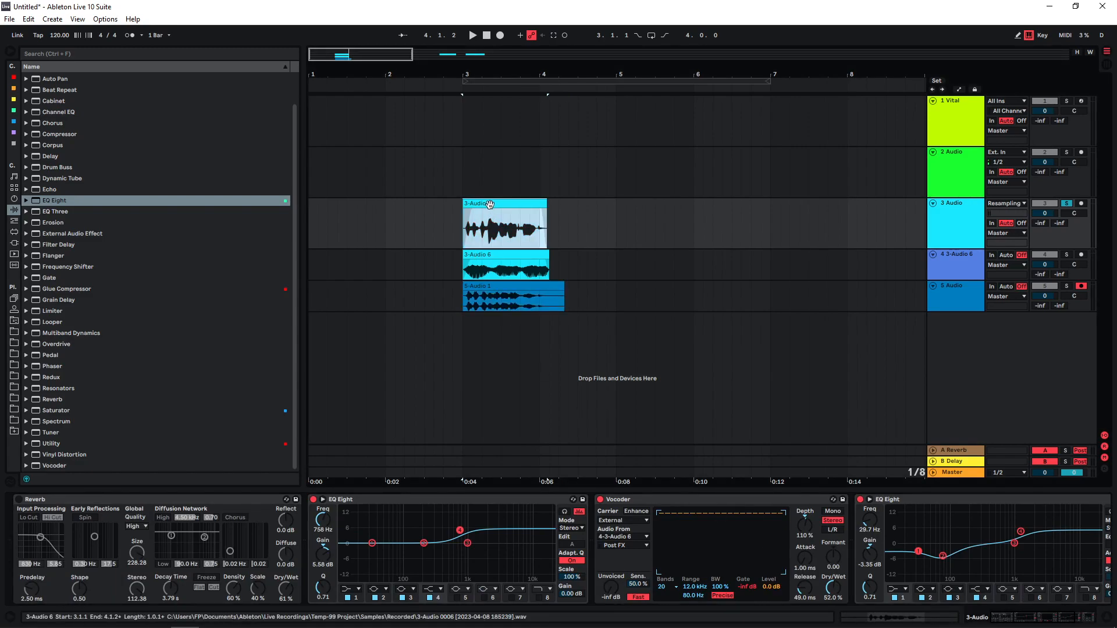
pyautogui.doubleClick(489, 204)
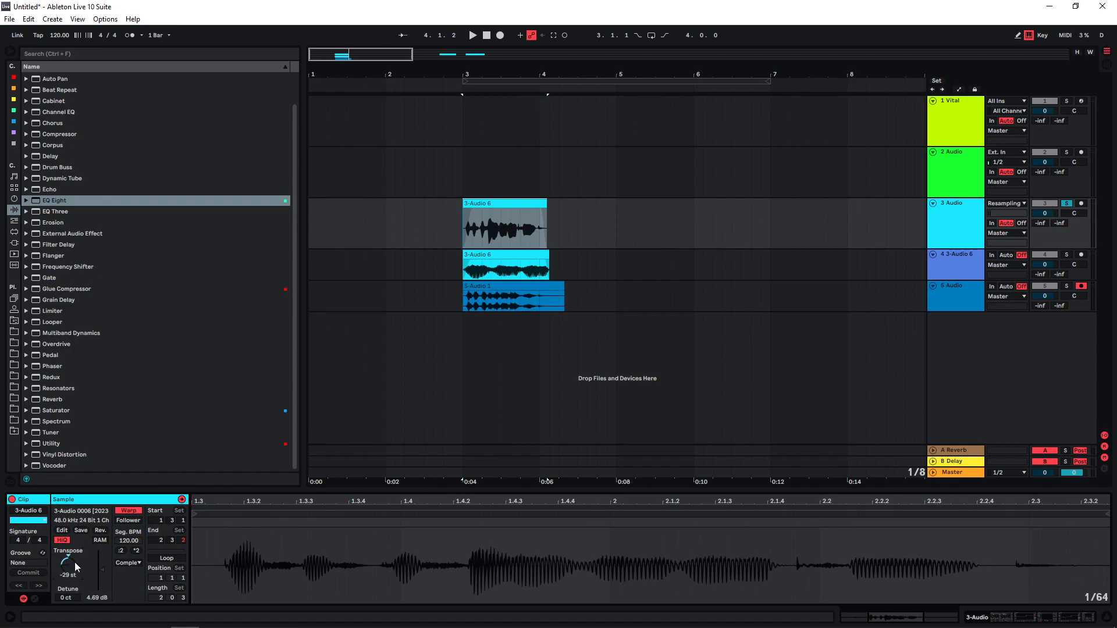
pyautogui.press('space')
pyautogui.hotkey('shift', 'Tab')
pyautogui.hotkey('shift', 'Tab')
# Step: Switch the 3-Audio 6 clip on the 3 Audio track to Complex Pro warping, set its transposition to -24 st, and audition it
pyautogui.click(124, 564)
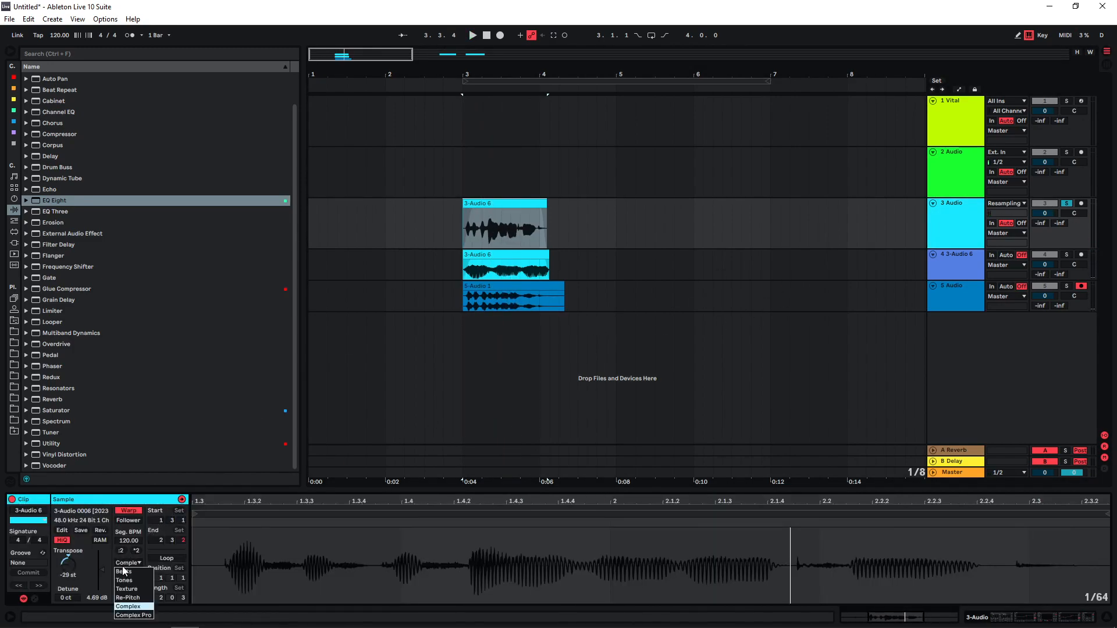
pyautogui.click(132, 616)
pyautogui.press('space')
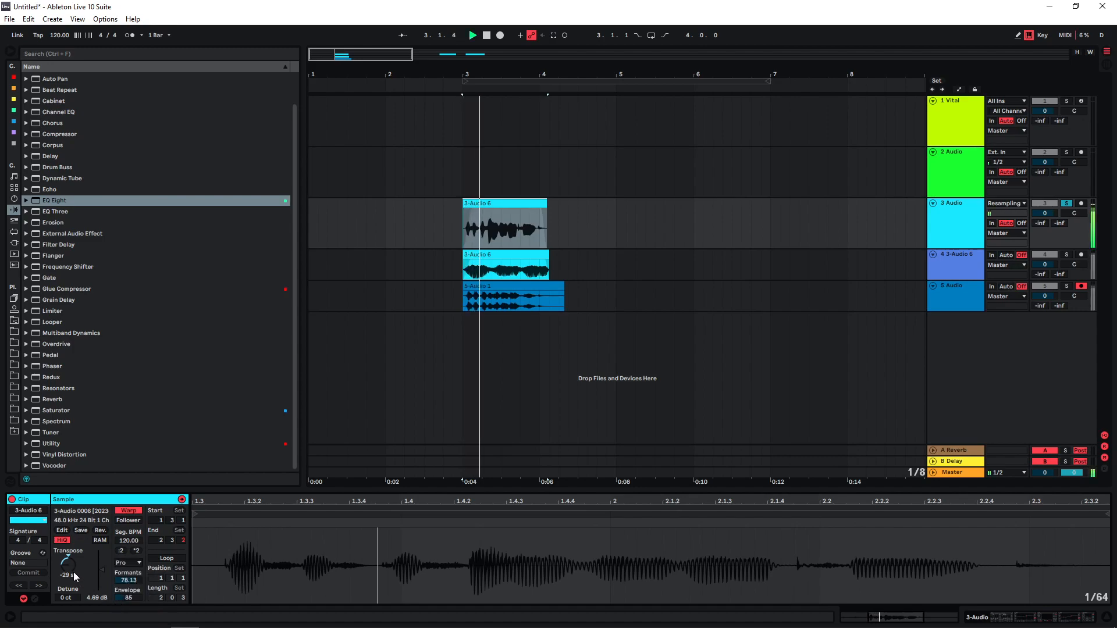
pyautogui.moveTo(68, 564); pyautogui.dragTo(68, 581)
pyautogui.press('space')
pyautogui.press('space')
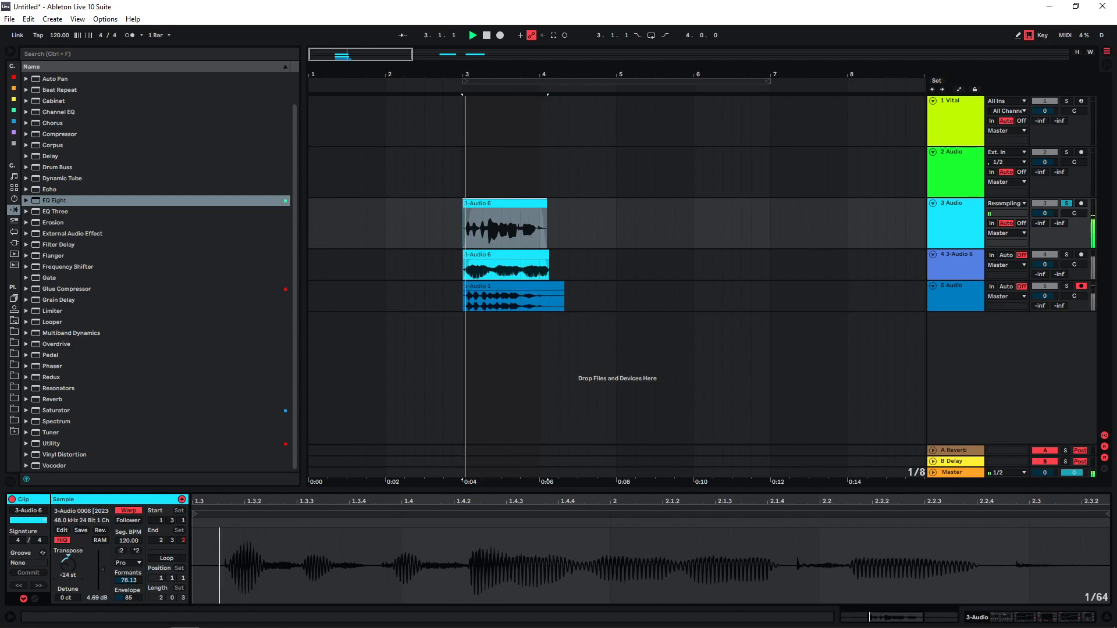
# Step: Set the transposition of the 3-Audio 6 clip on the 3 Audio track to -19 st and audition it
pyautogui.moveTo(68, 564); pyautogui.dragTo(70, 561)
pyautogui.press('space')
pyautogui.press('space')
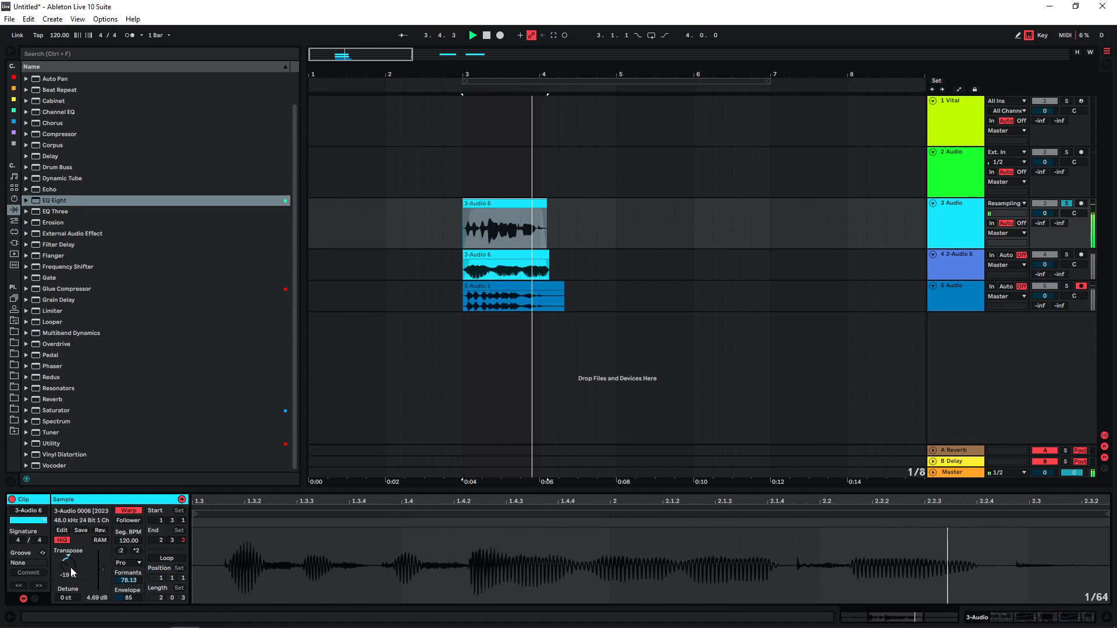
pyautogui.press('space')
pyautogui.click(456, 255)
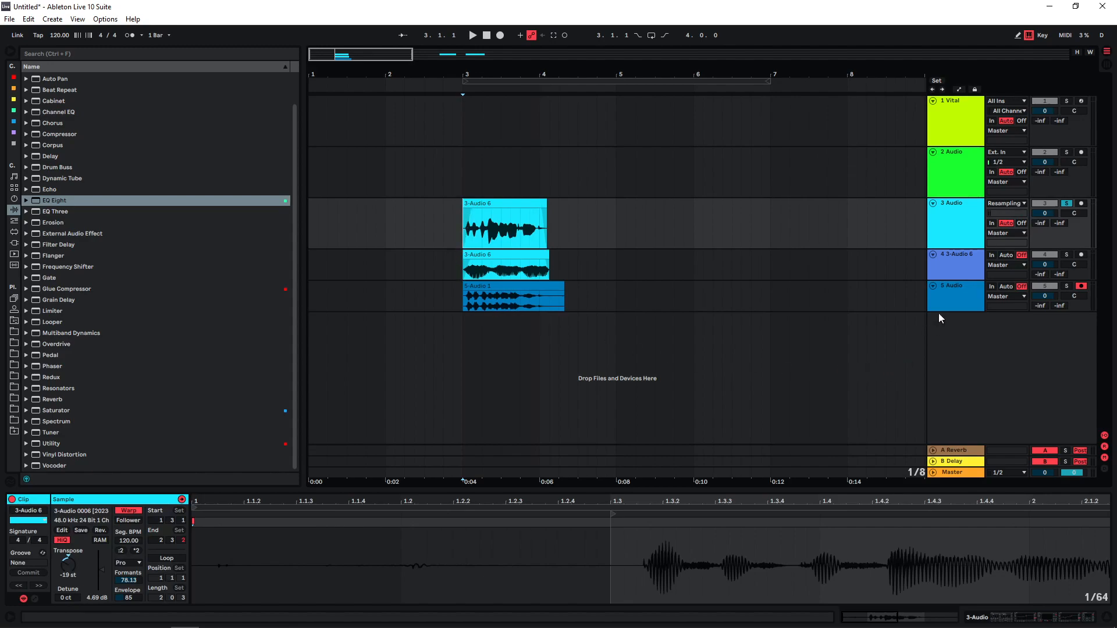
# Step: Insert a new audio track below 5 Audio and show the 3 Audio track's device chain
pyautogui.click(959, 298)
pyautogui.hotkey('ctrl', 't')
pyautogui.press('Up')
pyautogui.press('Up')
pyautogui.press('Up')
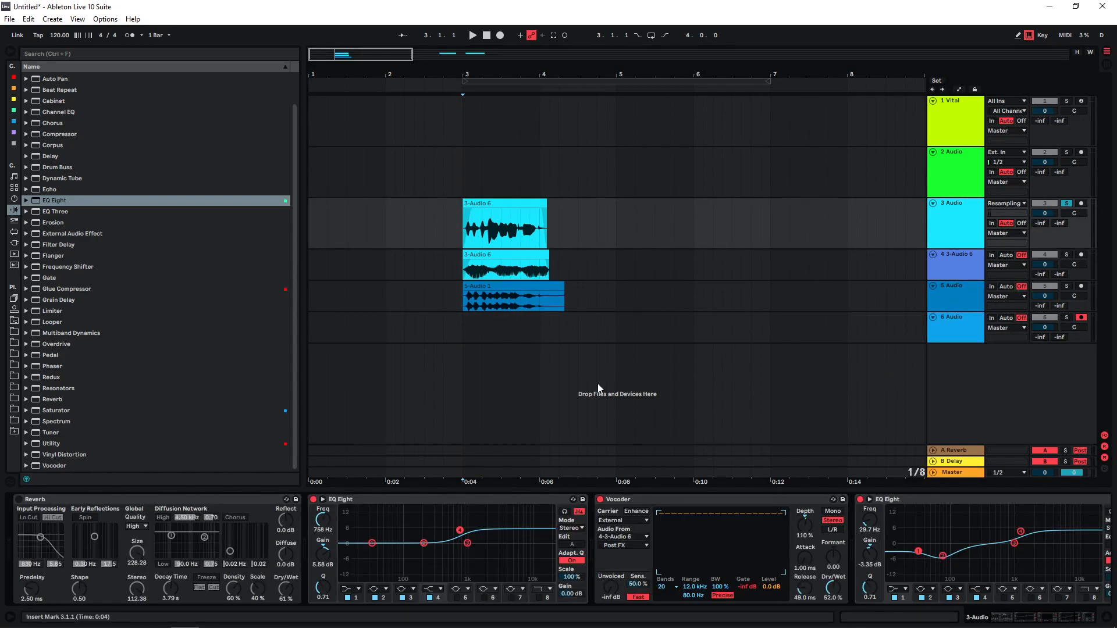
# Step: Compare the 3 Audio track's playback with and without the Vocoder, leaving the Vocoder off
pyautogui.click(600, 499)
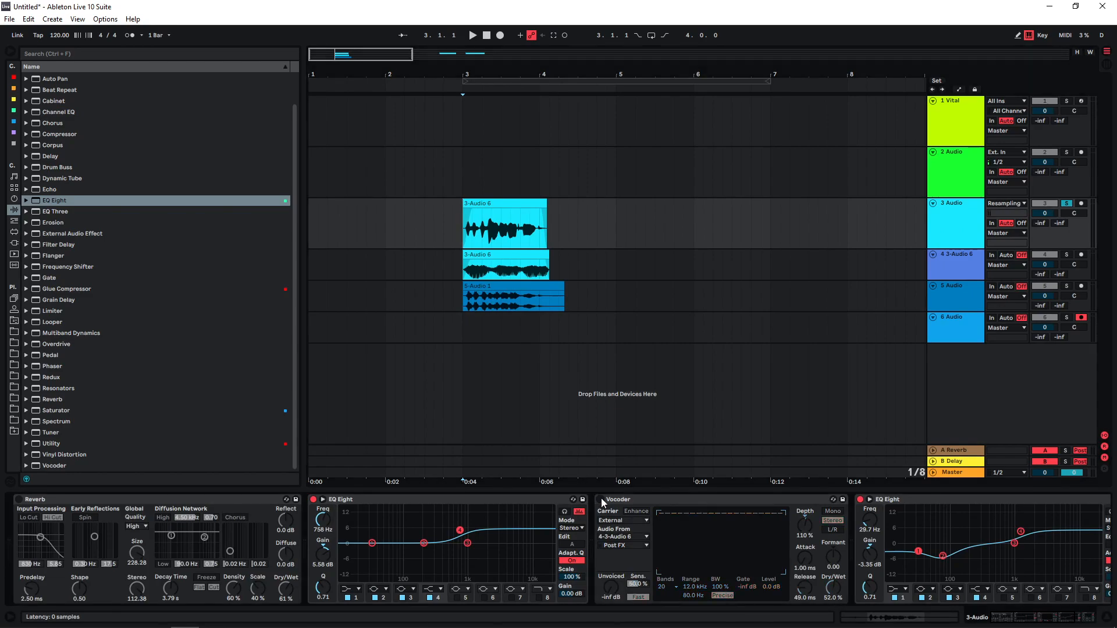
pyautogui.press('space')
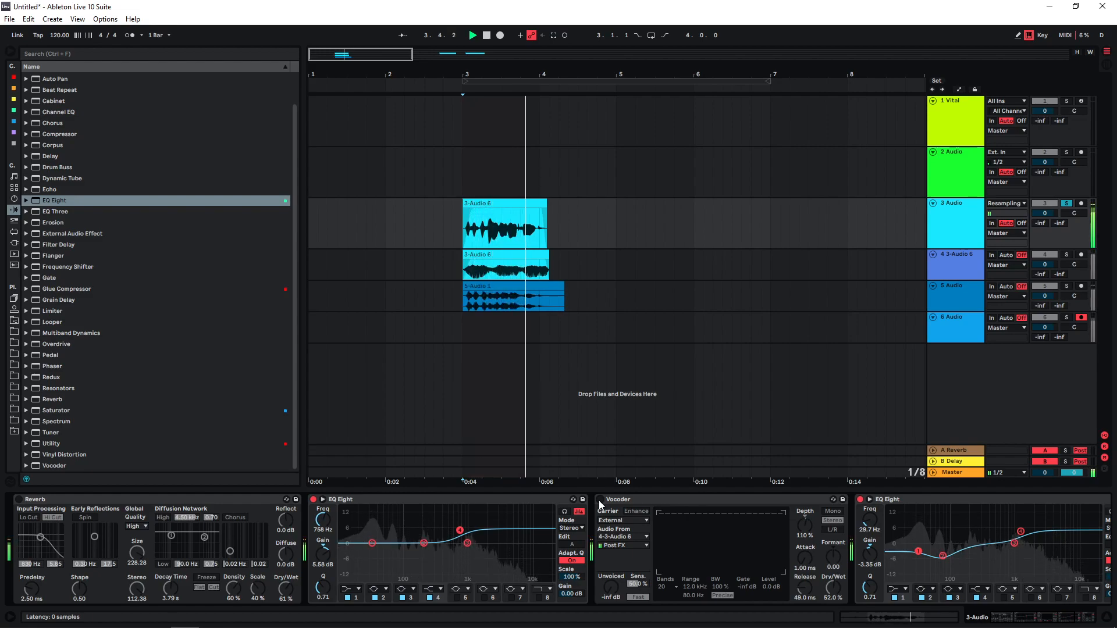
pyautogui.press('space')
pyautogui.click(599, 499)
pyautogui.press('space')
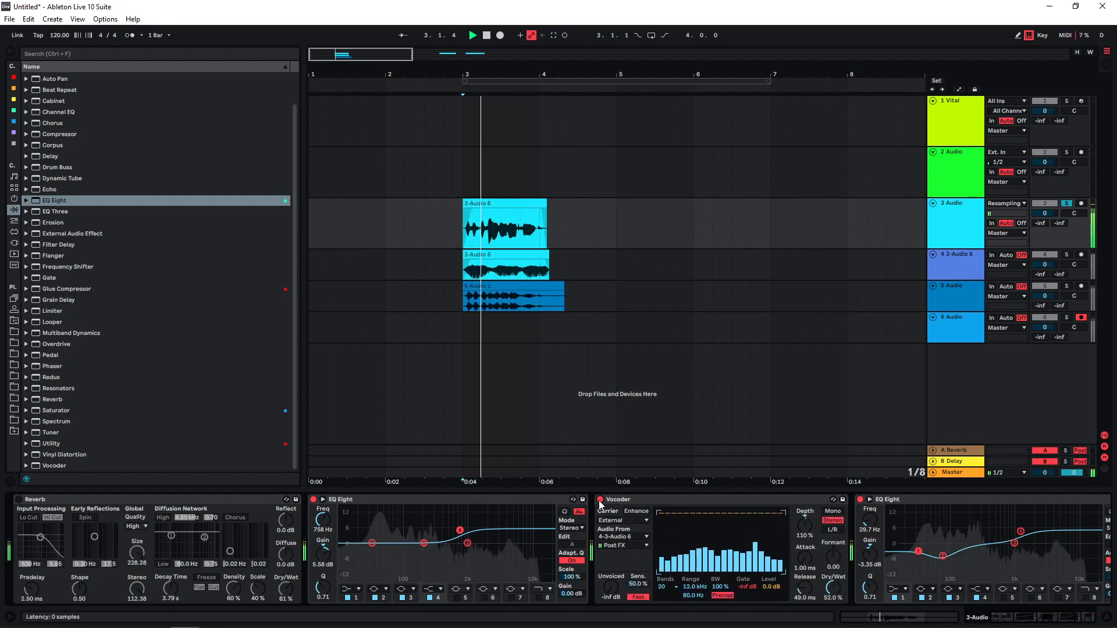
pyautogui.click(600, 499)
pyautogui.press('space')
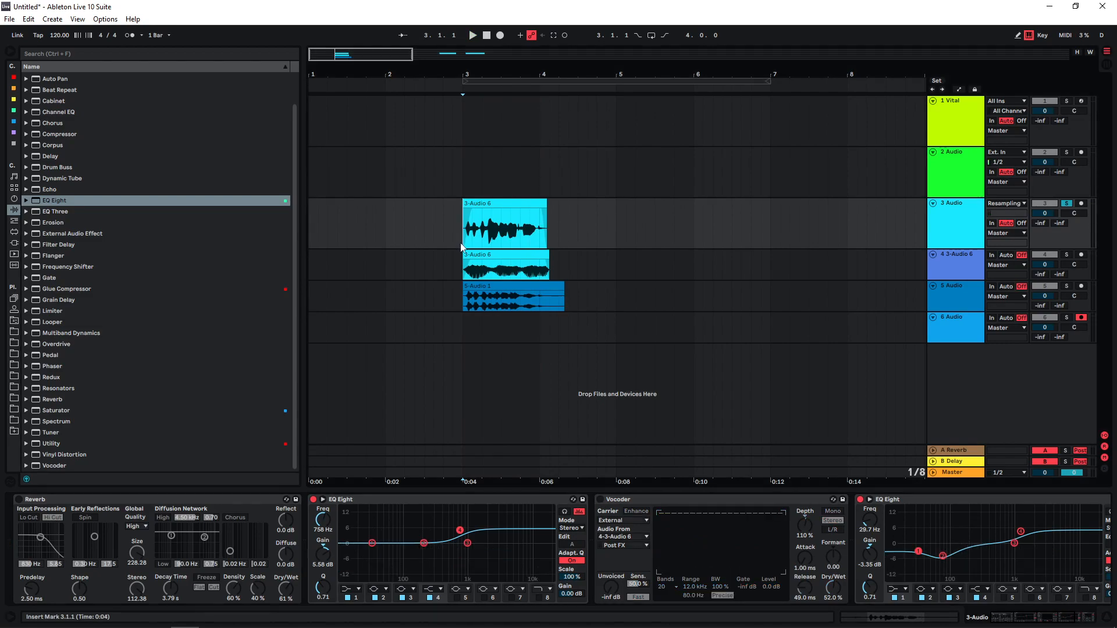
# Step: Record the playback without the Vocoder onto the 6 Audio track from bar 3
pyautogui.click(464, 323)
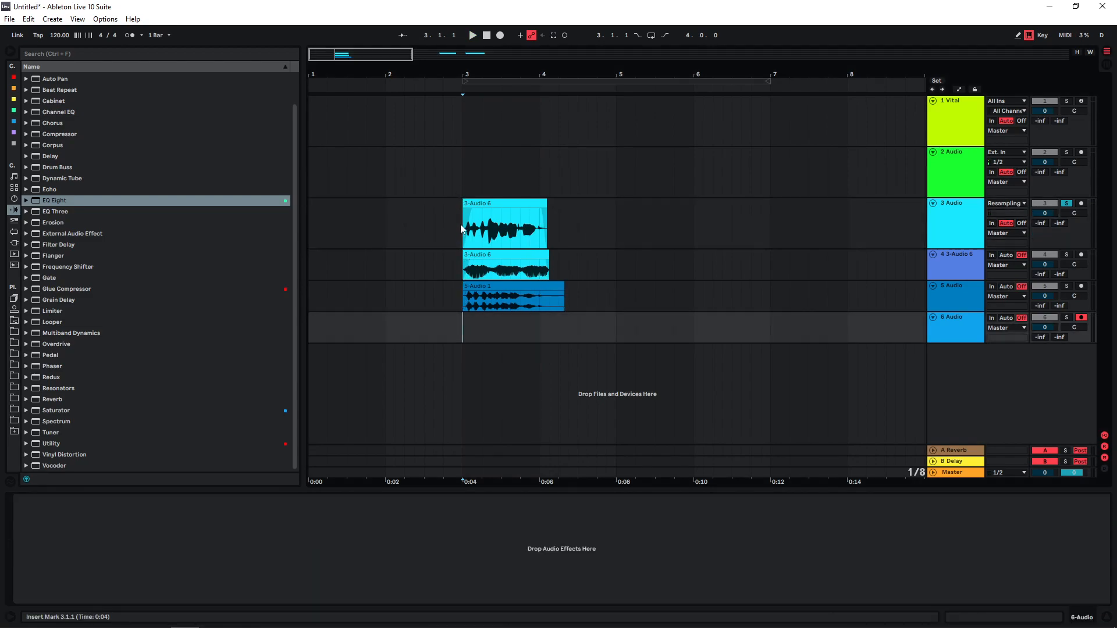
pyautogui.click(500, 35)
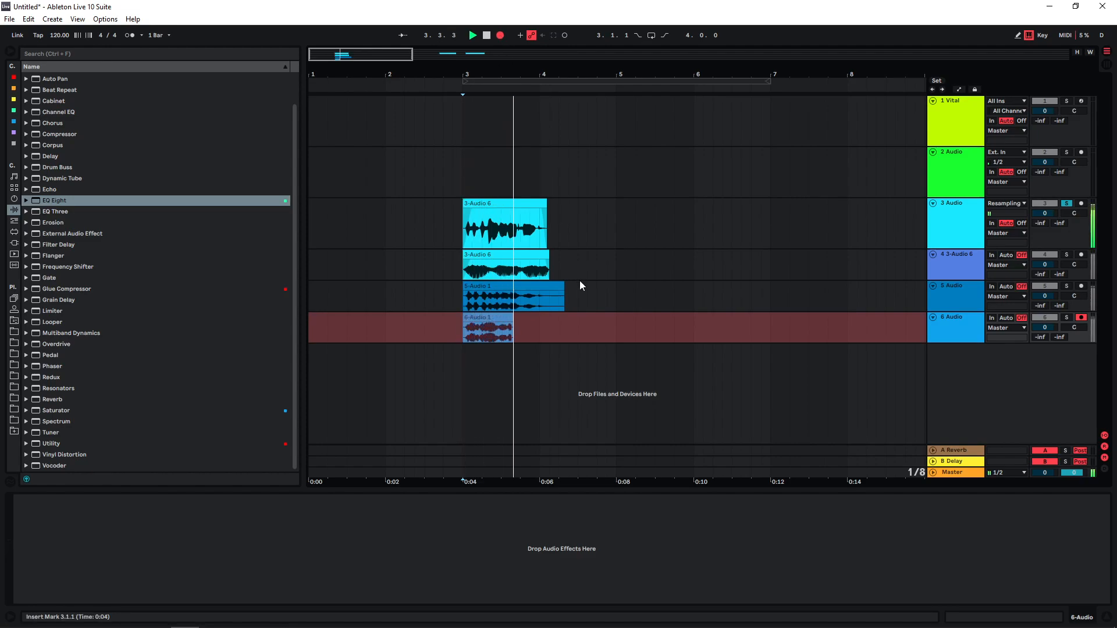
# Step: Group the 5 Audio and 6 Audio tracks and solo the group
pyautogui.keyDown('shift'); pyautogui.click(955, 322); pyautogui.keyUp('shift')
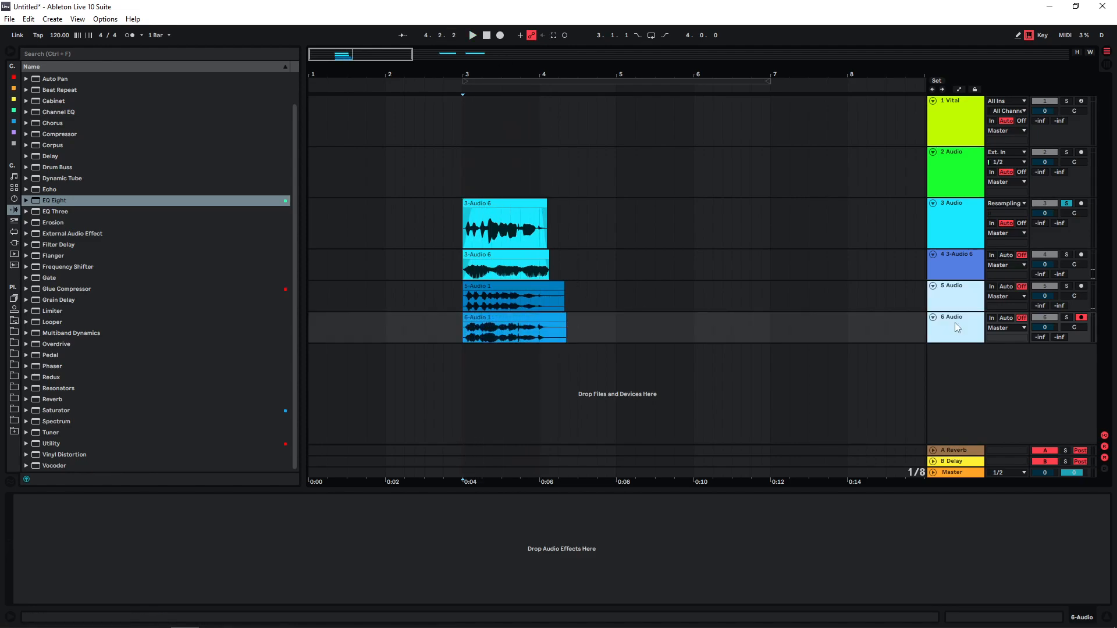
pyautogui.hotkey('ctrl', 'g')
pyautogui.click(1066, 286)
# Step: Lower the gain of both grouped clips, setting the 6-Audio 1 clip to -8.81 dB while auditioning the group
pyautogui.moveTo(404, 338); pyautogui.dragTo(674, 370)
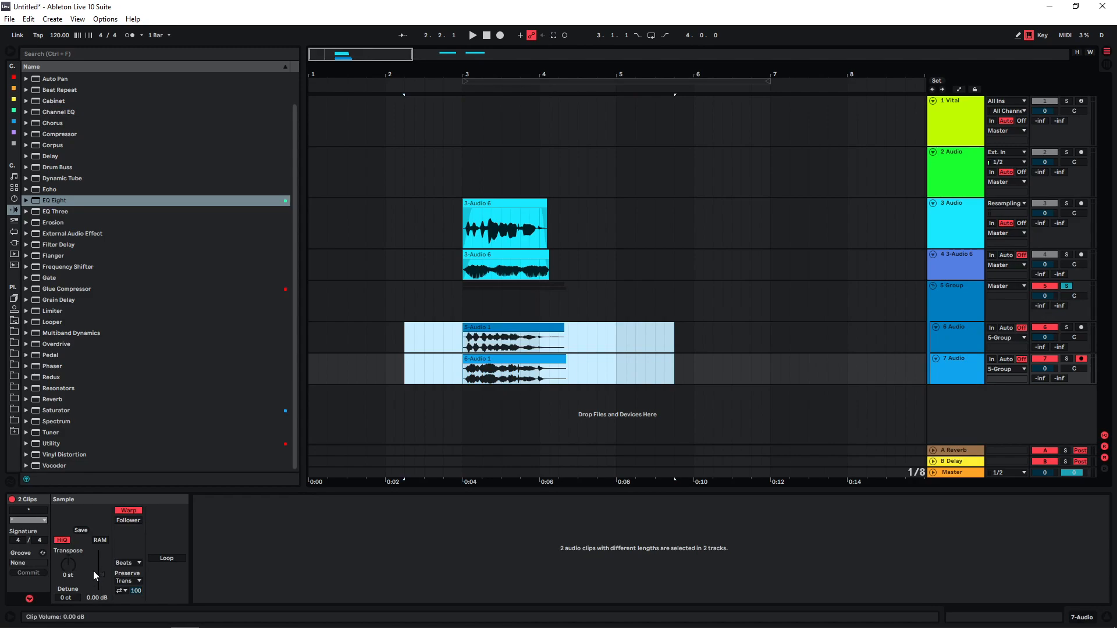
pyautogui.moveTo(102, 575); pyautogui.dragTo(102, 579)
pyautogui.click(476, 358)
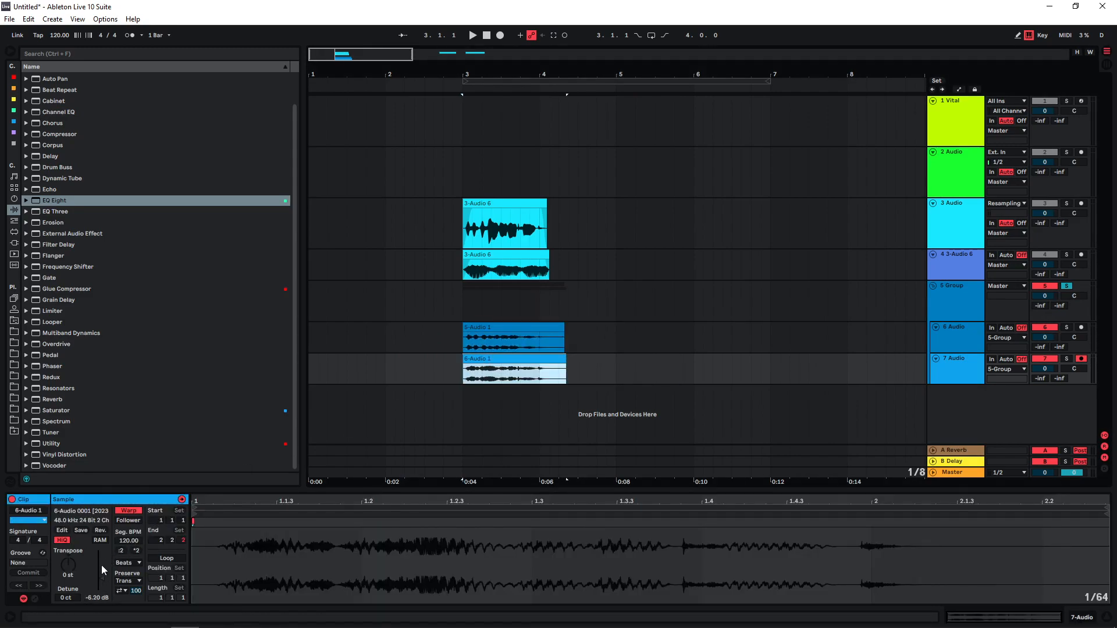
pyautogui.click(959, 307)
pyautogui.press('space')
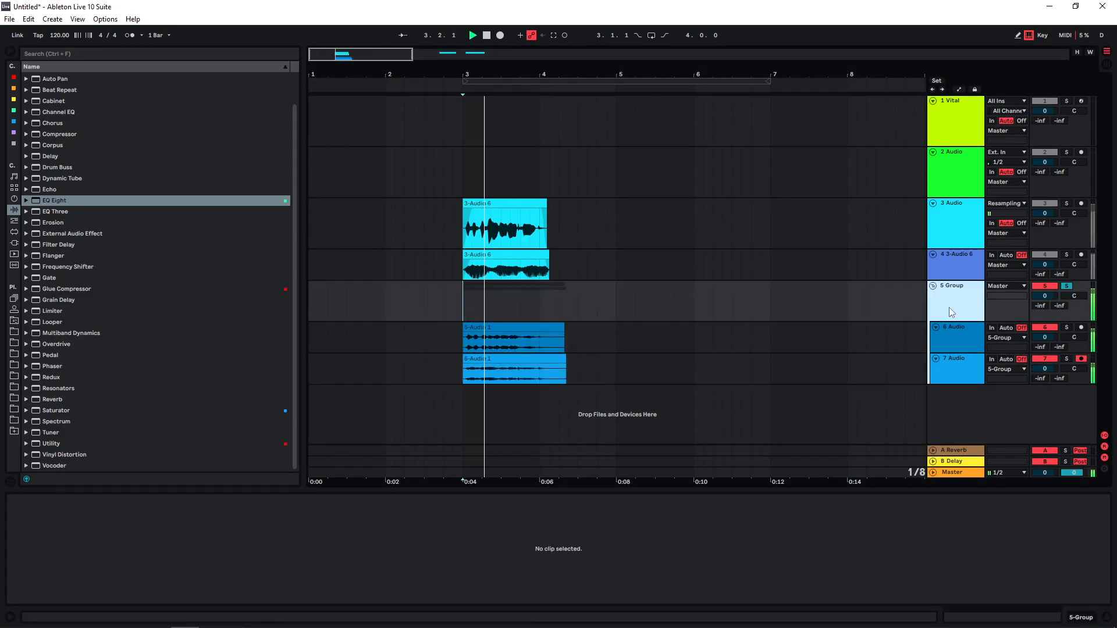
pyautogui.click(512, 364)
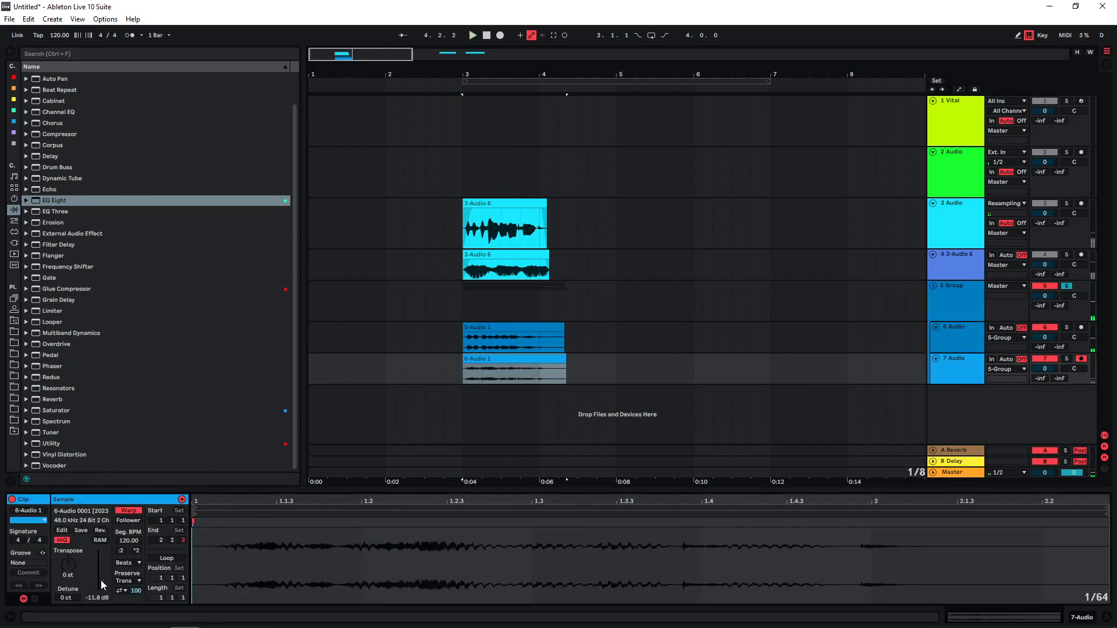
pyautogui.press('space')
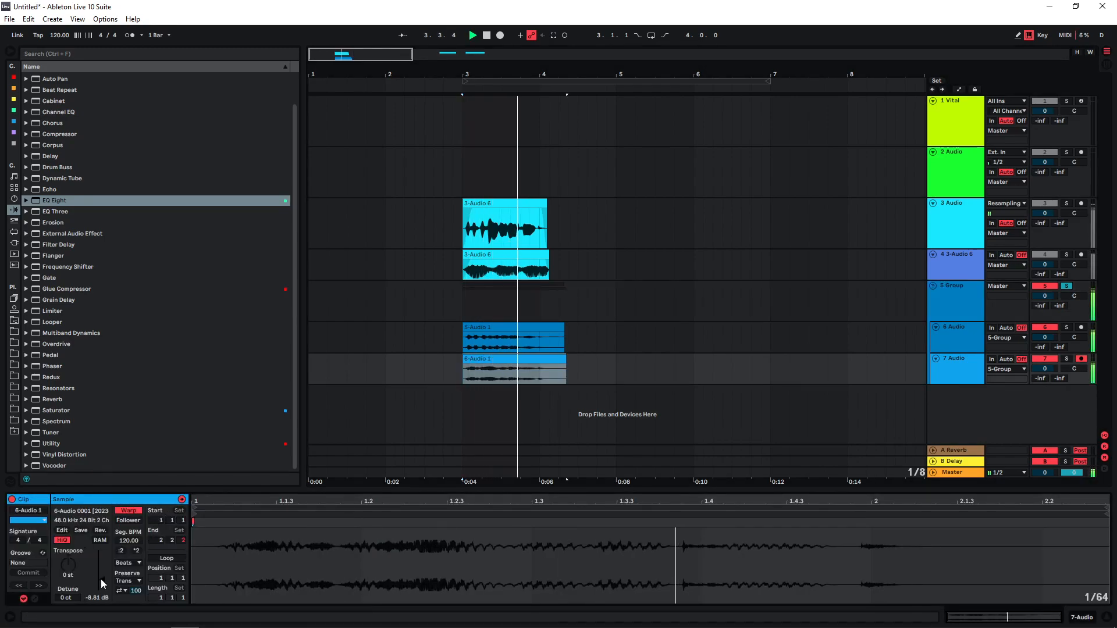
# Step: Add EQ Eight to 5 Group with a 5.83 dB high shelf at 958 Hz, plus a Glue Compressor with -7.30 dB threshold and 1.90 dB makeup
pyautogui.moveTo(54, 201); pyautogui.dragTo(424, 289)
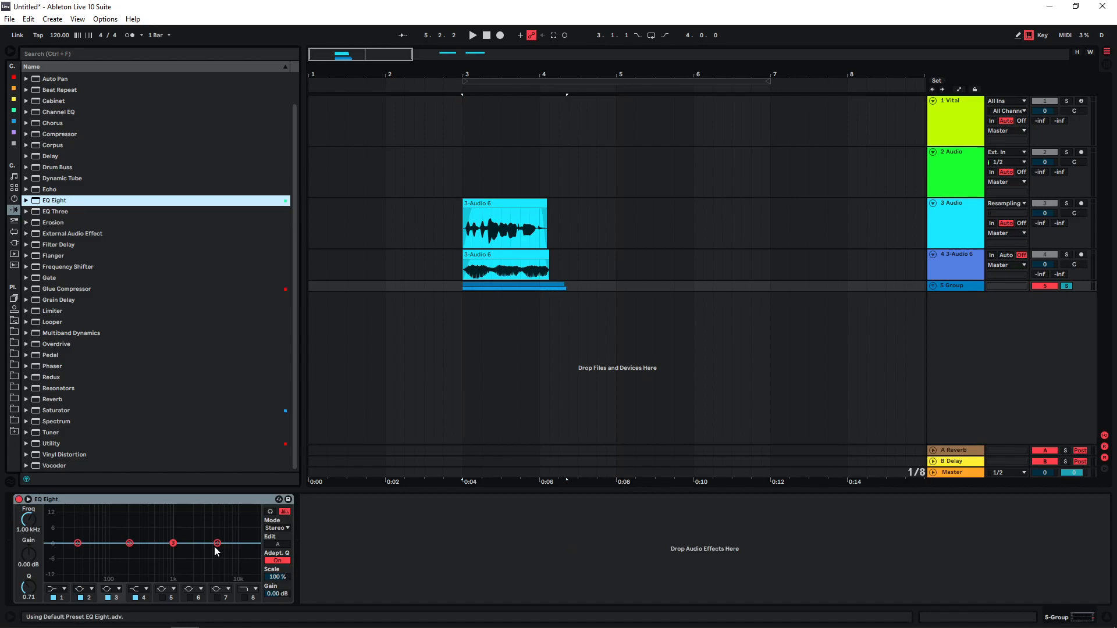
pyautogui.moveTo(217, 543); pyautogui.dragTo(171, 530)
pyautogui.press('space')
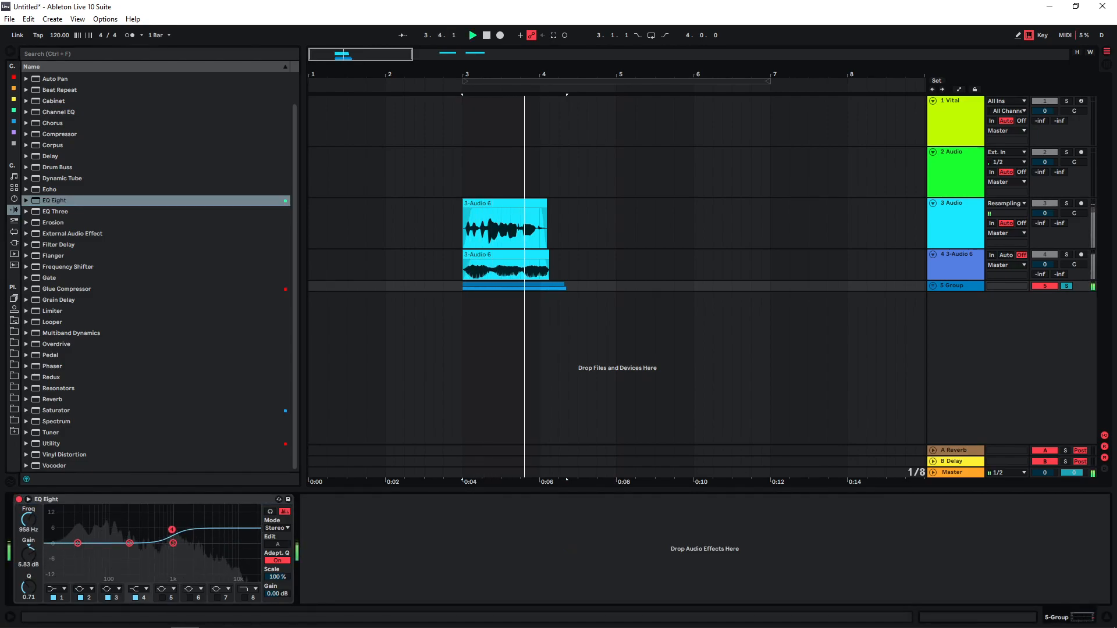
pyautogui.doubleClick(67, 288)
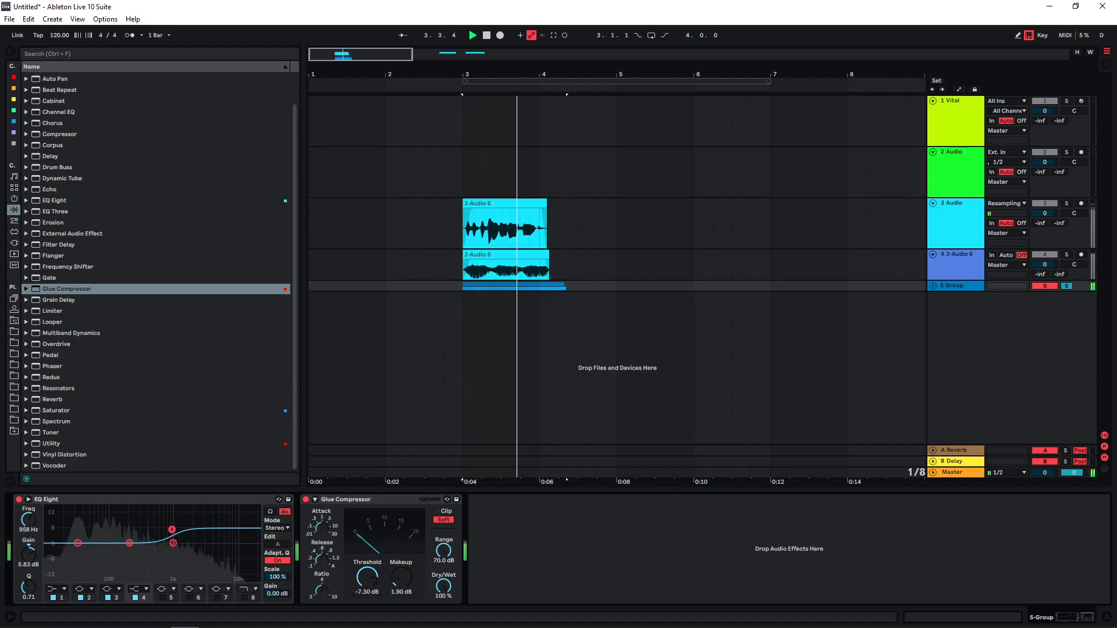
# Step: Record the group's playback from bar 3 onto a new audio track and move the resulting clip to bar 5
pyautogui.hotkey('ctrl', 't')
pyautogui.click(466, 308)
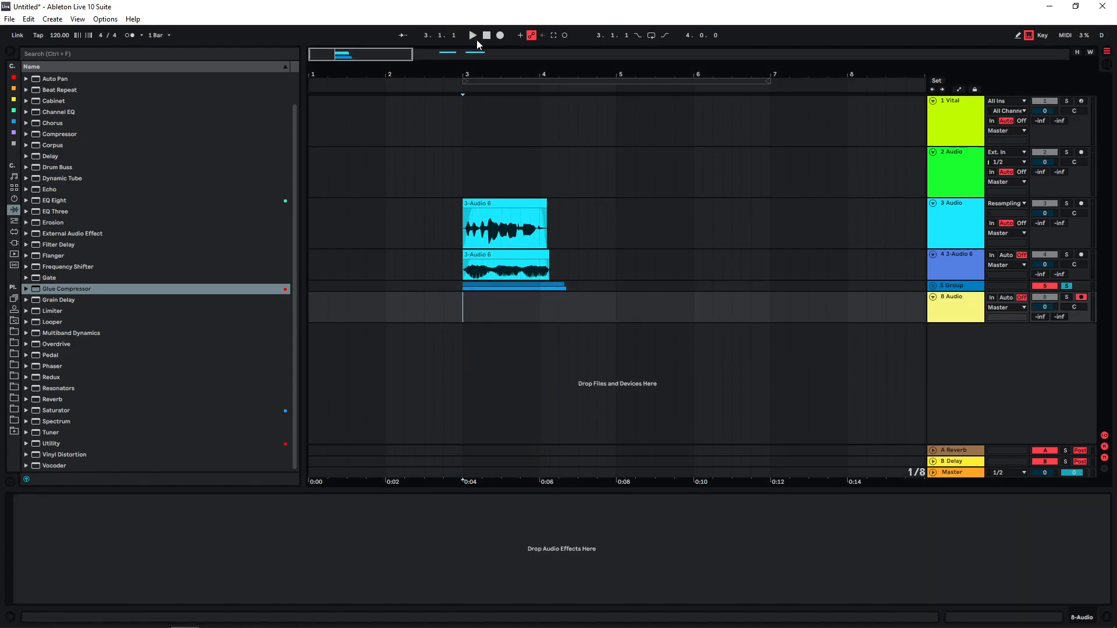
pyautogui.click(500, 35)
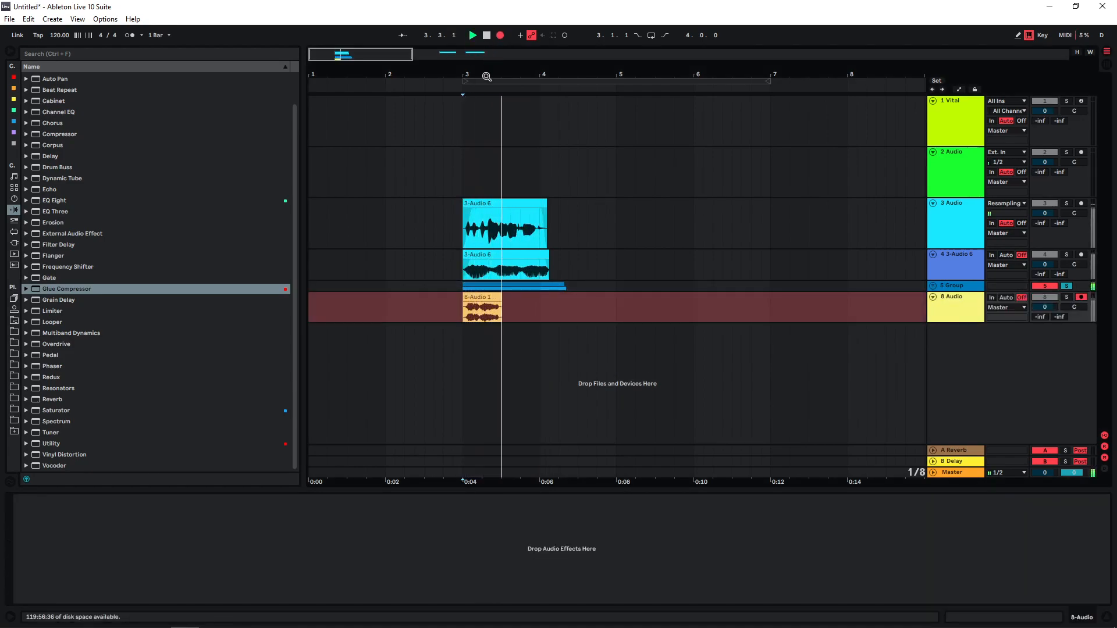
pyautogui.press('space')
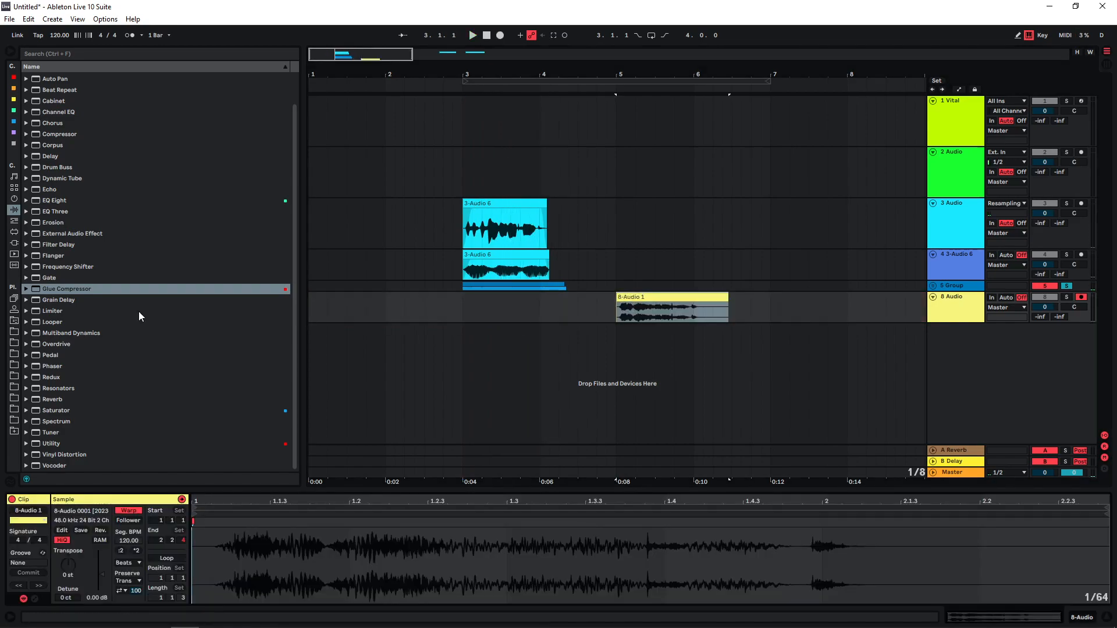
# Step: Reverse the 8-Audio 1 clip and put the 3 Audio track's Reverb on the 8 Audio track
pyautogui.click(100, 532)
pyautogui.click(452, 209)
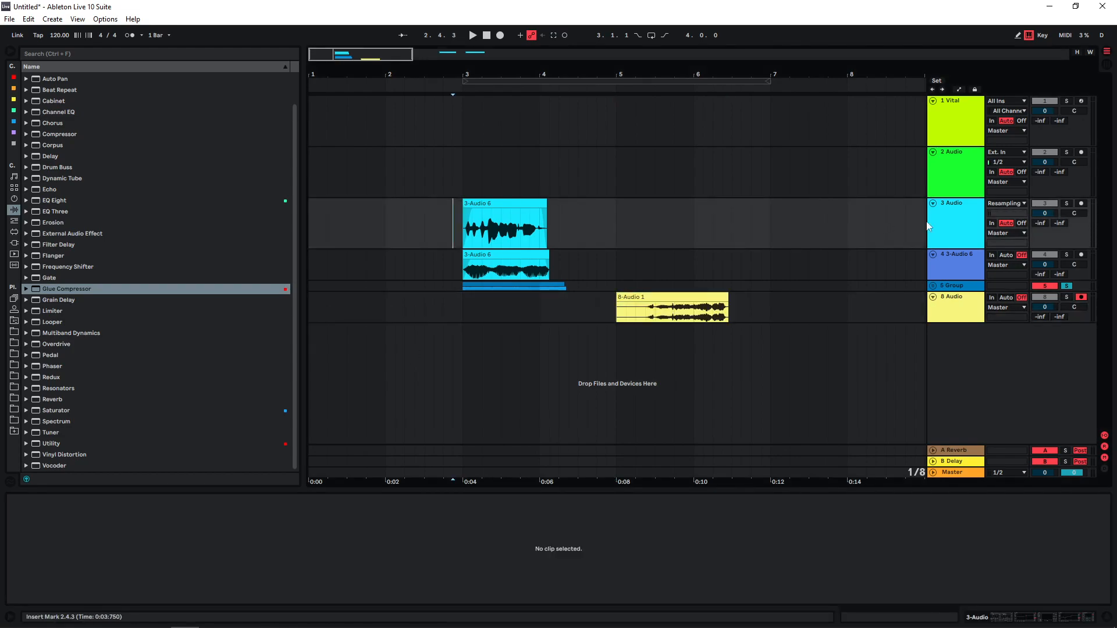
pyautogui.hotkey('shift', 'Tab')
pyautogui.moveTo(193, 500); pyautogui.dragTo(559, 317)
# Step: Insert another audio track, solo 8 Audio, and record its reverberated playback onto the new track from bar 5
pyautogui.click(618, 309)
pyautogui.hotkey('ctrl', 't')
pyautogui.click(618, 286)
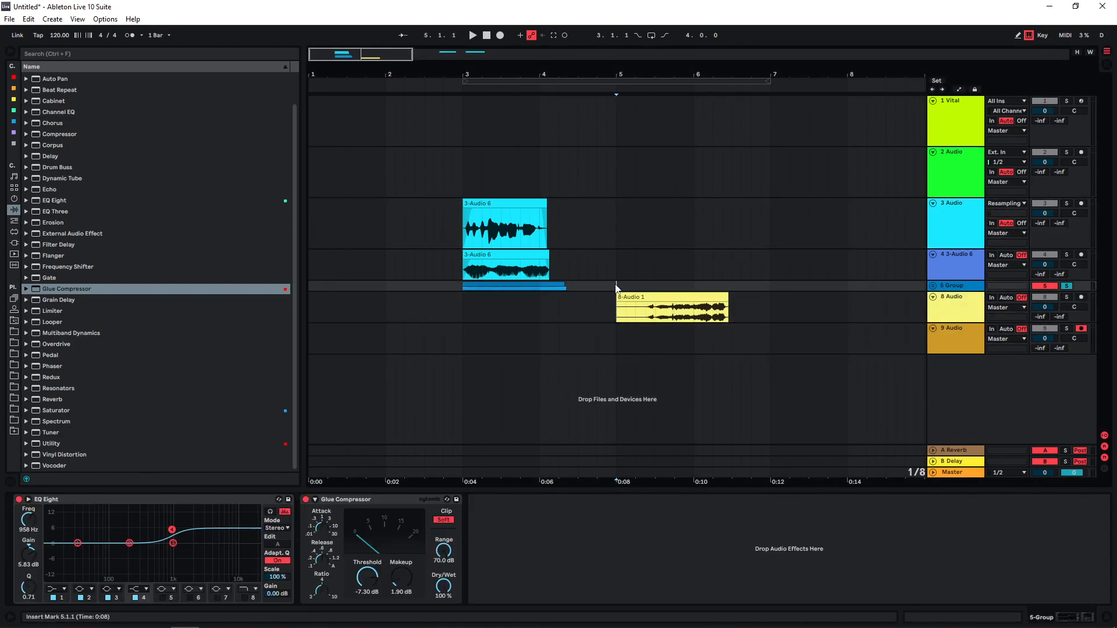
pyautogui.click(617, 319)
pyautogui.click(499, 35)
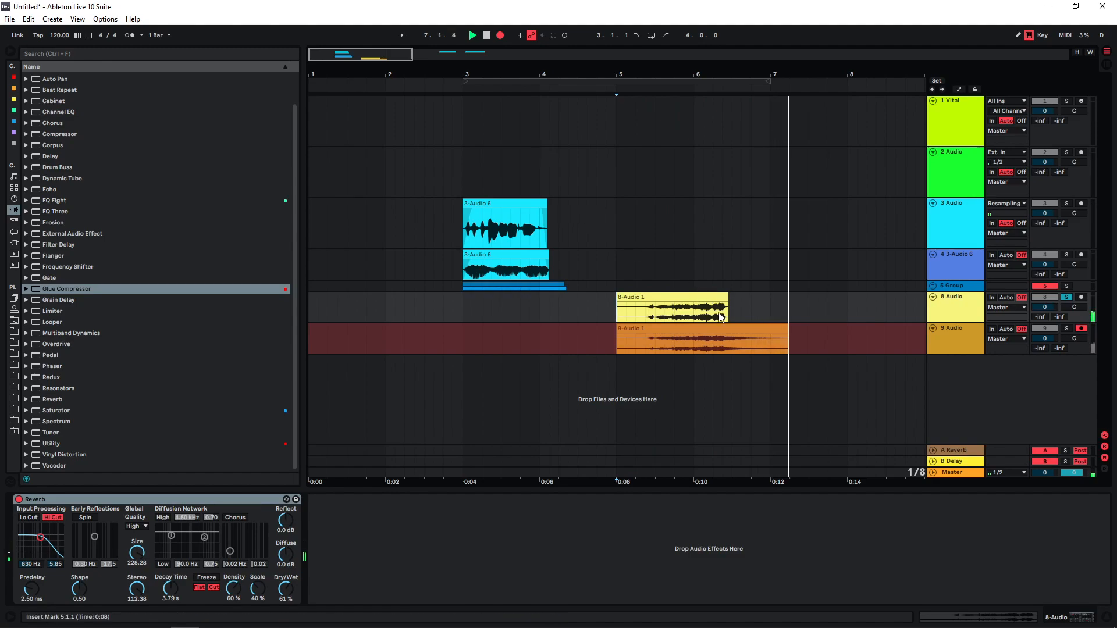
pyautogui.press('space')
# Step: Reverse the 9-Audio 1 clip and raise its gain to 3.50 dB while auditioning it soloed
pyautogui.click(719, 330)
pyautogui.moveTo(99, 534); pyautogui.dragTo(111, 528)
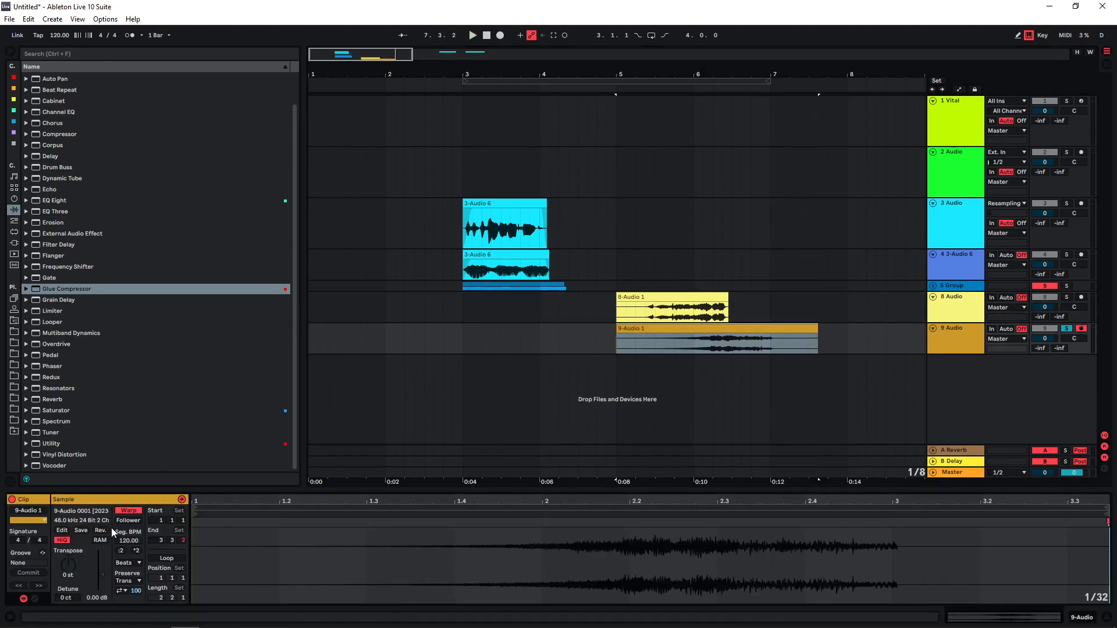
pyautogui.press('space')
pyautogui.moveTo(101, 570); pyautogui.dragTo(101, 572)
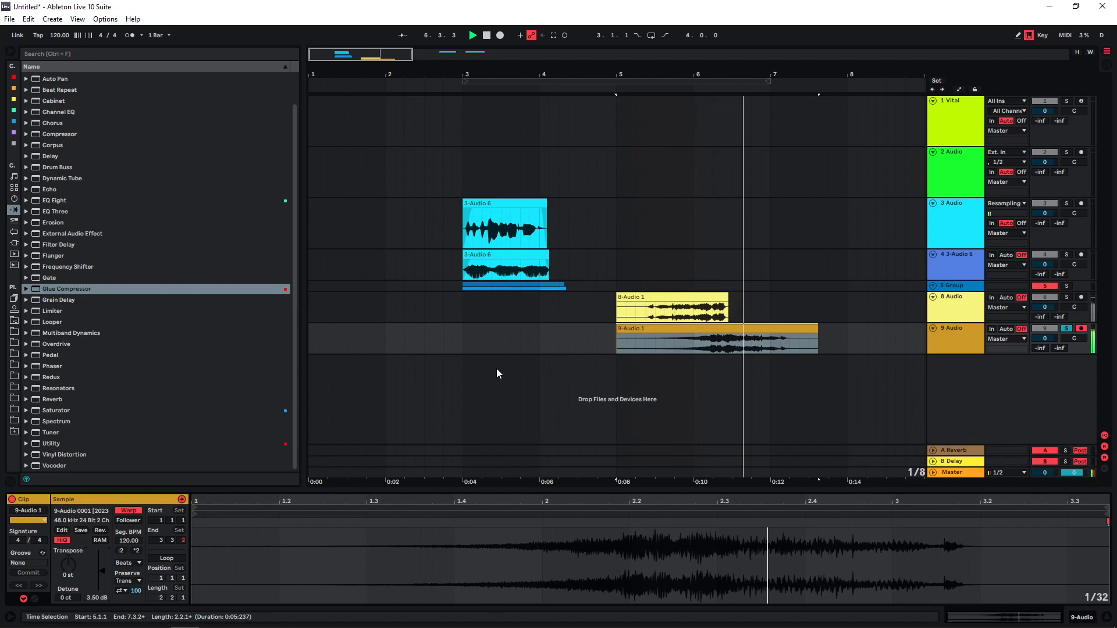
pyautogui.press('space')
pyautogui.moveTo(615, 268); pyautogui.dragTo(472, 268)
pyautogui.click(438, 268)
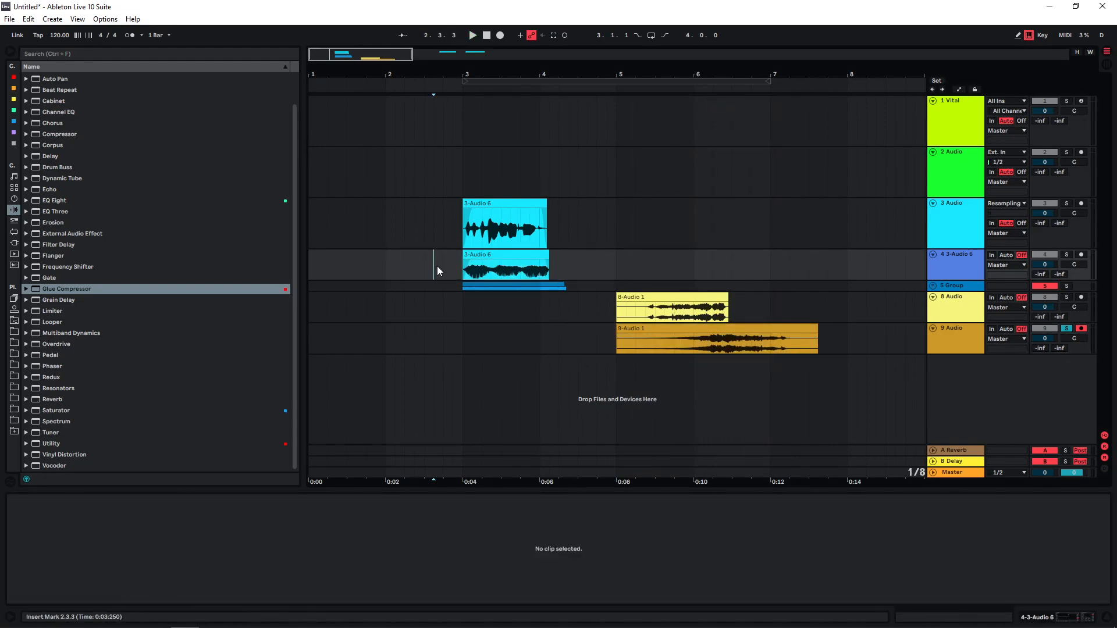
pyautogui.click(514, 254)
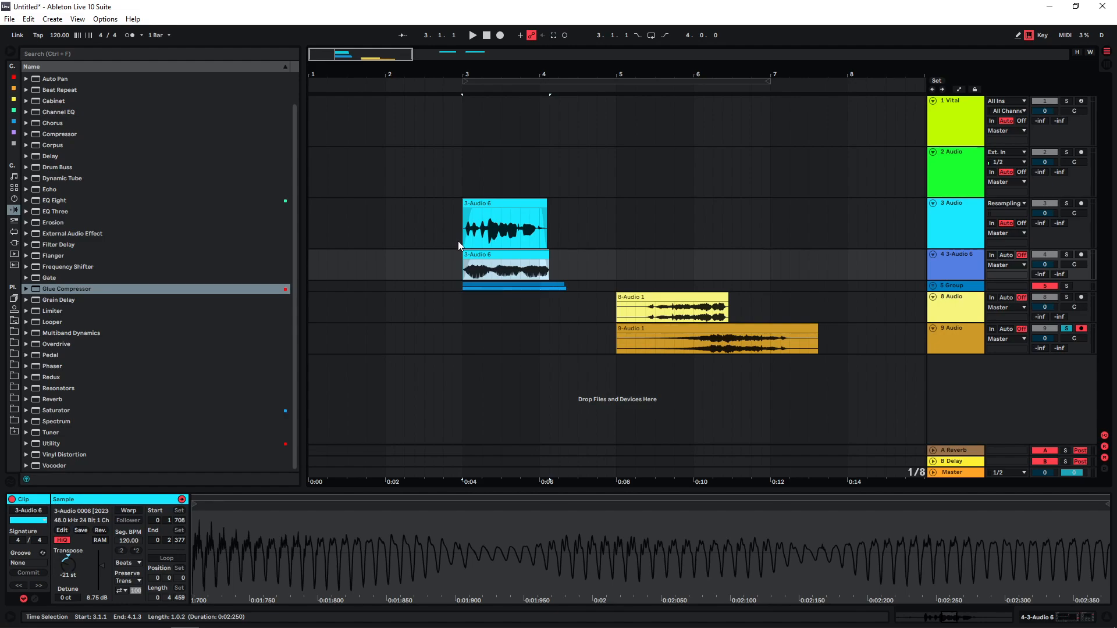
pyautogui.click(620, 287)
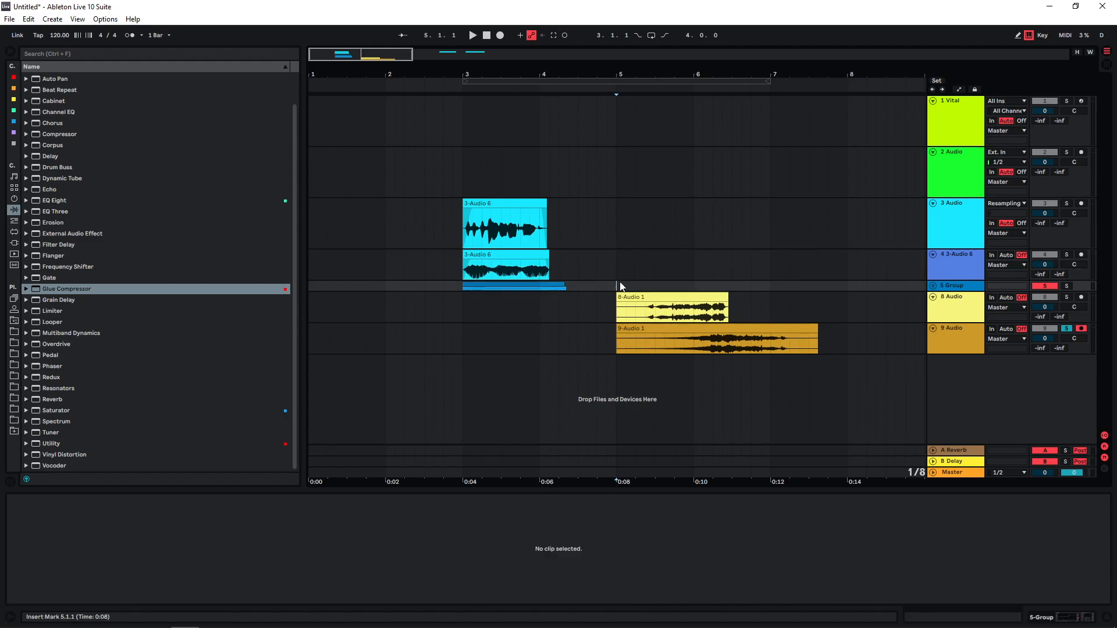